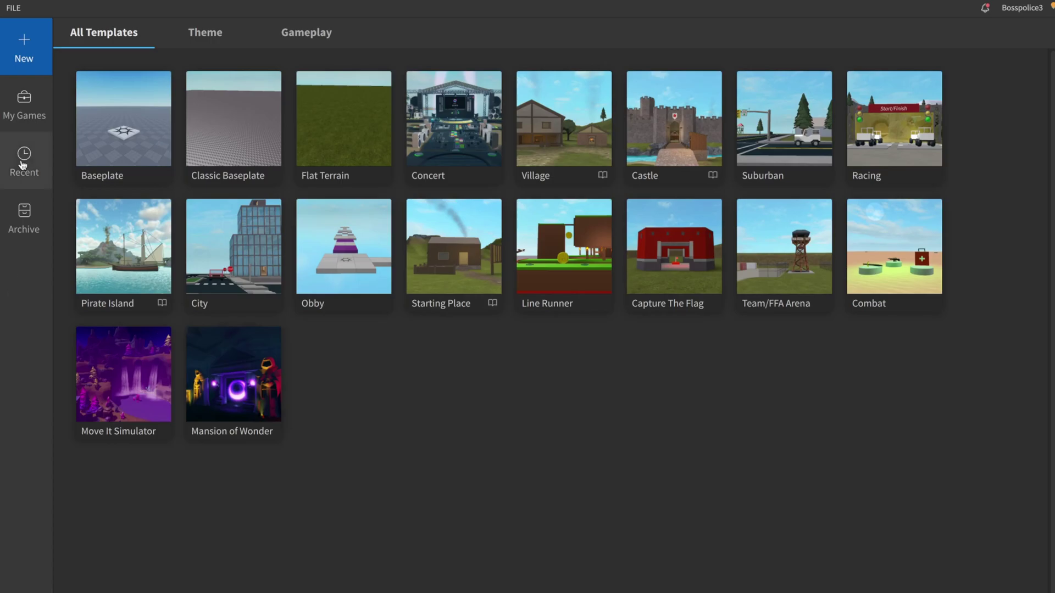
- Create a new place from the Baseplate template and insert an R15 block rig
{"action": "left_click", "coordinate": [137, 164]}
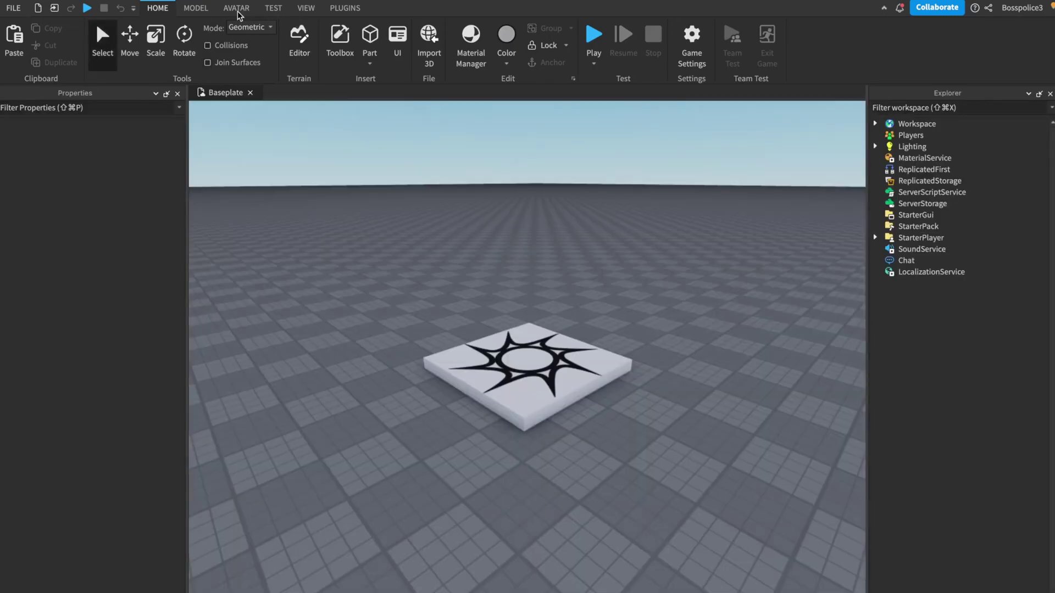
{"action": "left_click", "coordinate": [237, 8]}
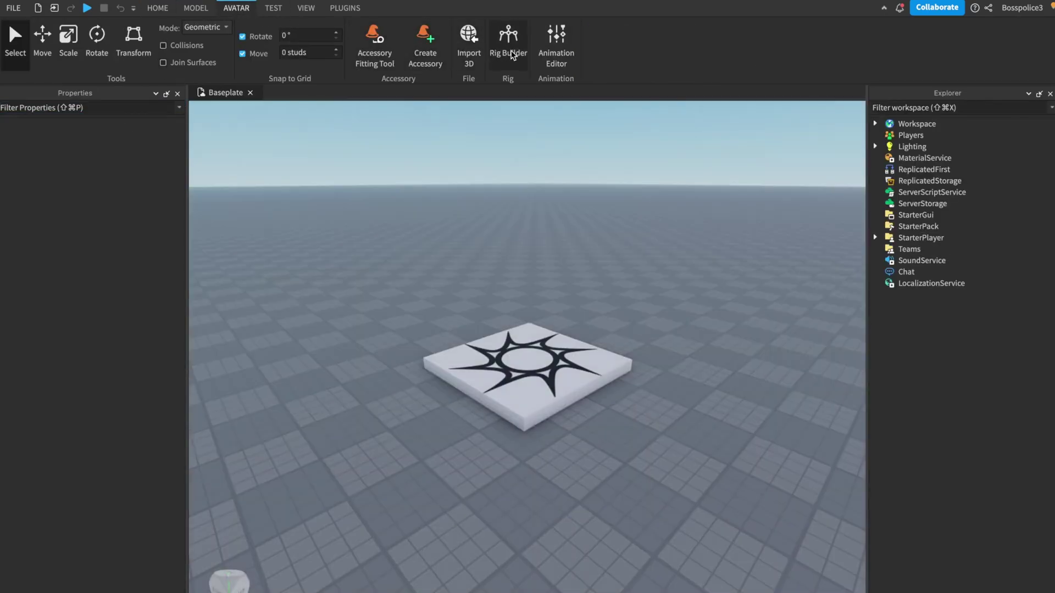
{"action": "left_click", "coordinate": [511, 55]}
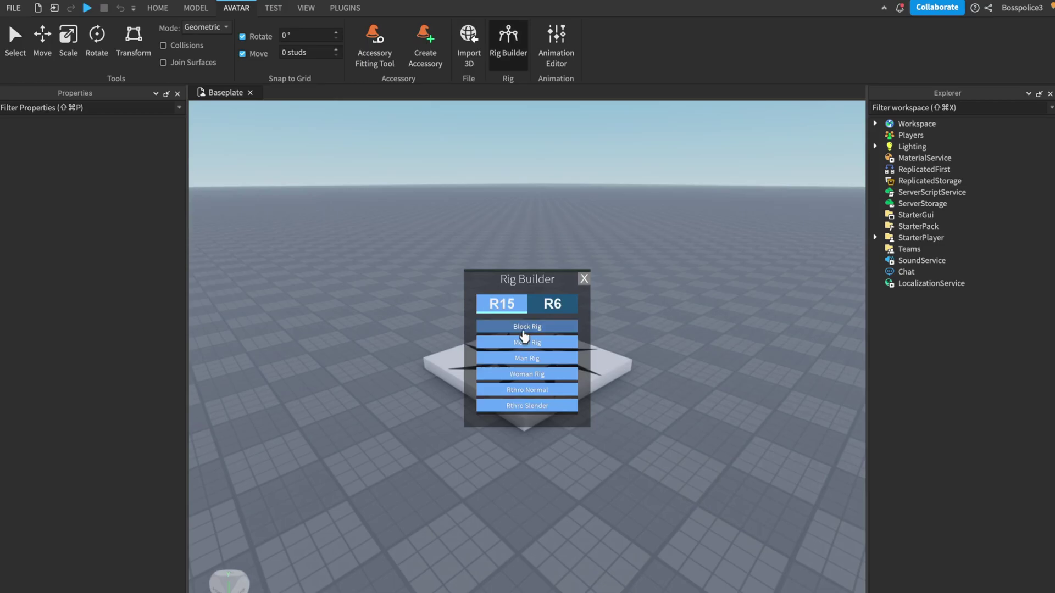
{"action": "left_click", "coordinate": [522, 329]}
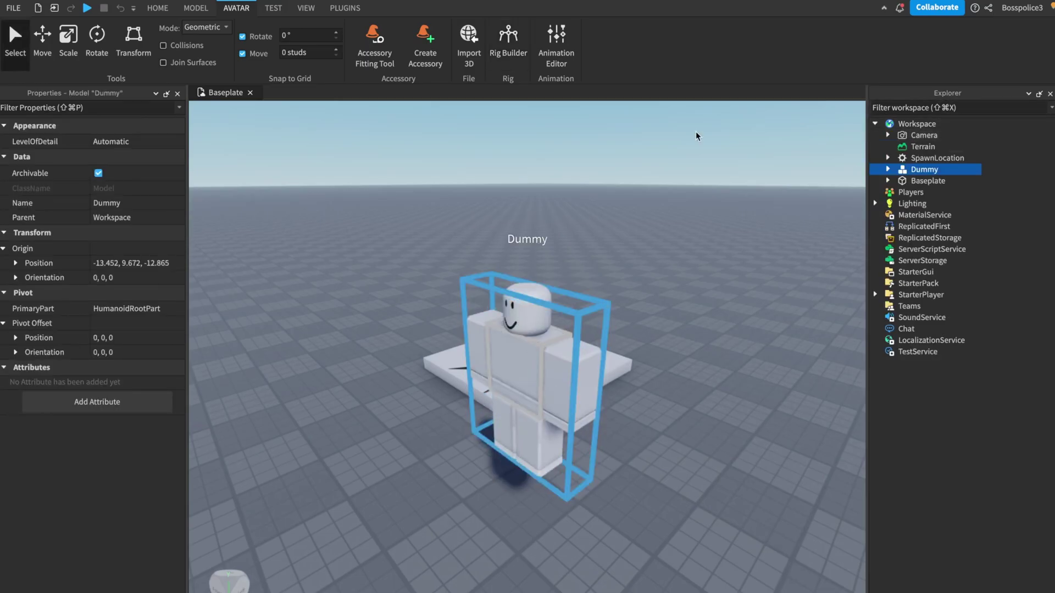
- Export the Dummy rig from the Explorer's Workspace as a model file
{"action": "left_click", "coordinate": [306, 8]}
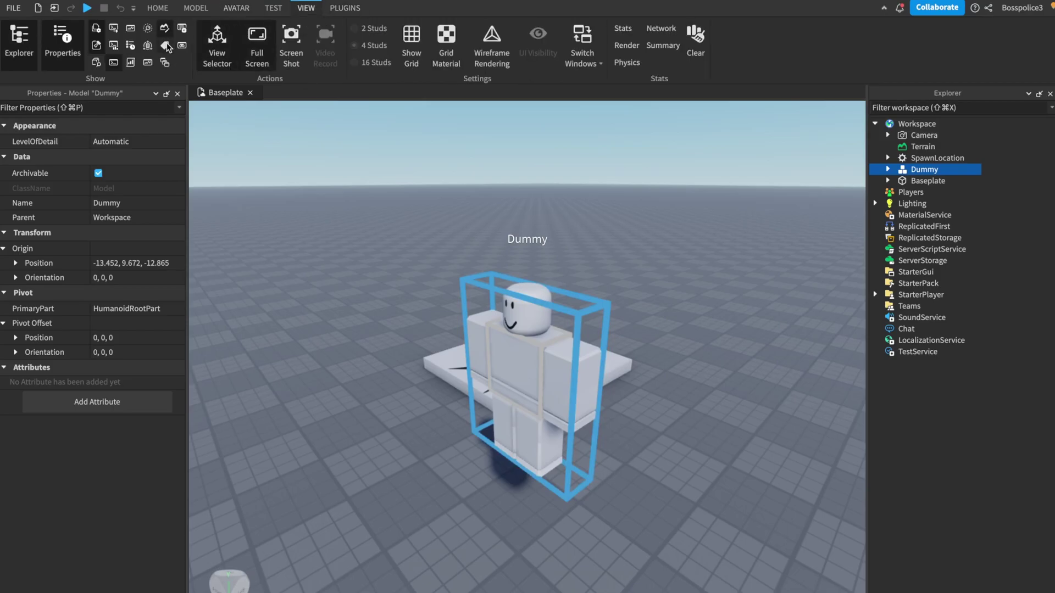
{"action": "left_click", "coordinate": [26, 53]}
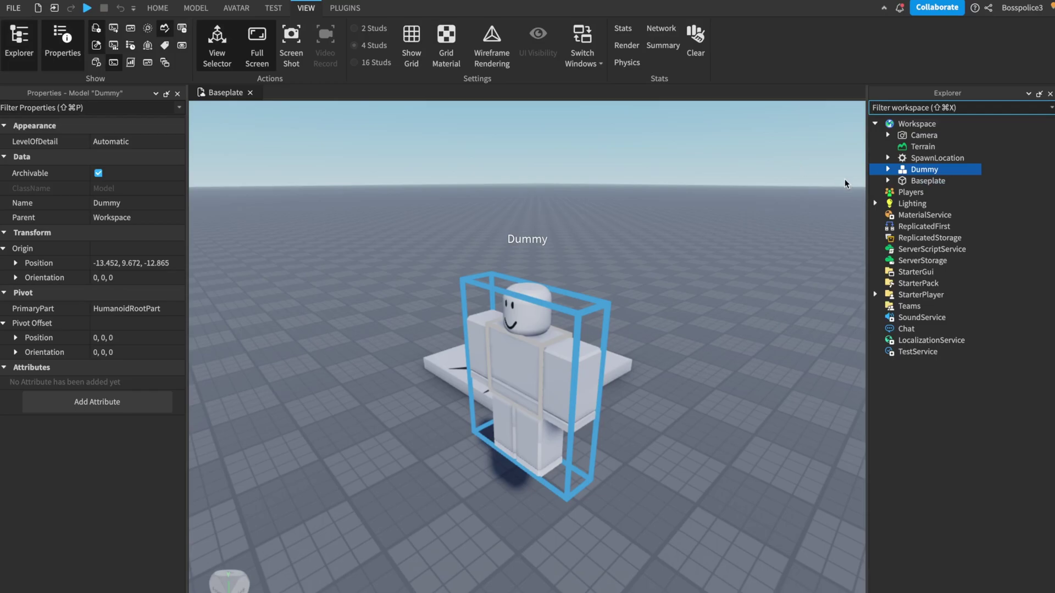
{"action": "right_click", "coordinate": [918, 169]}
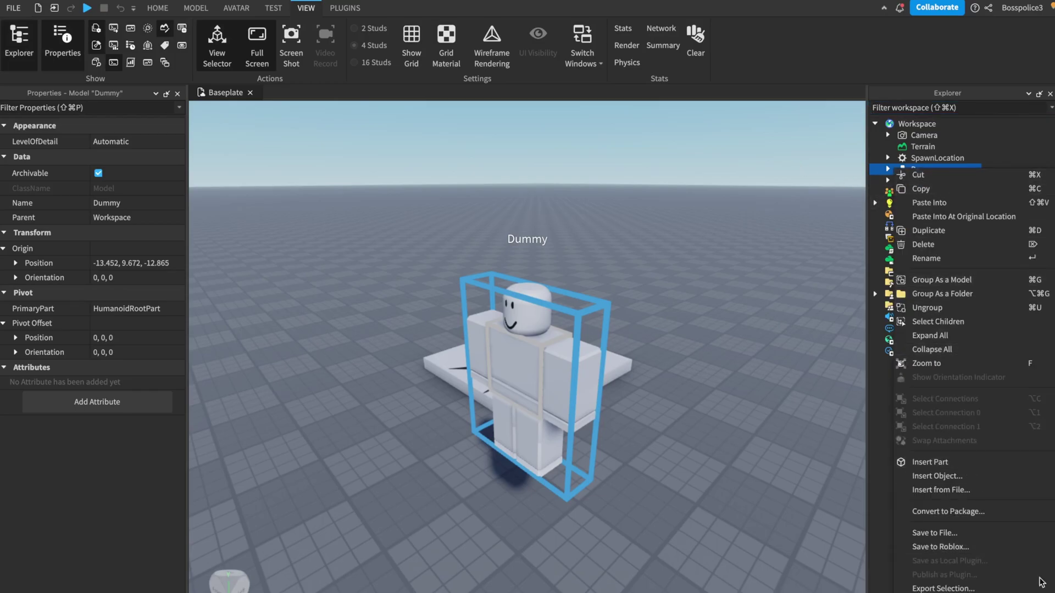
{"action": "left_click", "coordinate": [942, 588]}
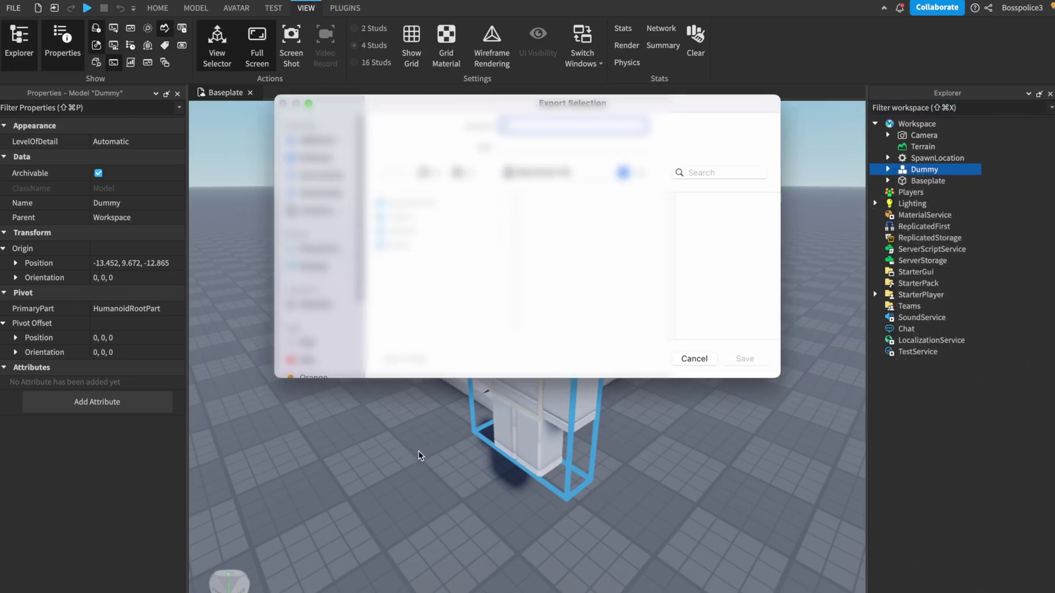
{"action": "left_click", "coordinate": [316, 158]}
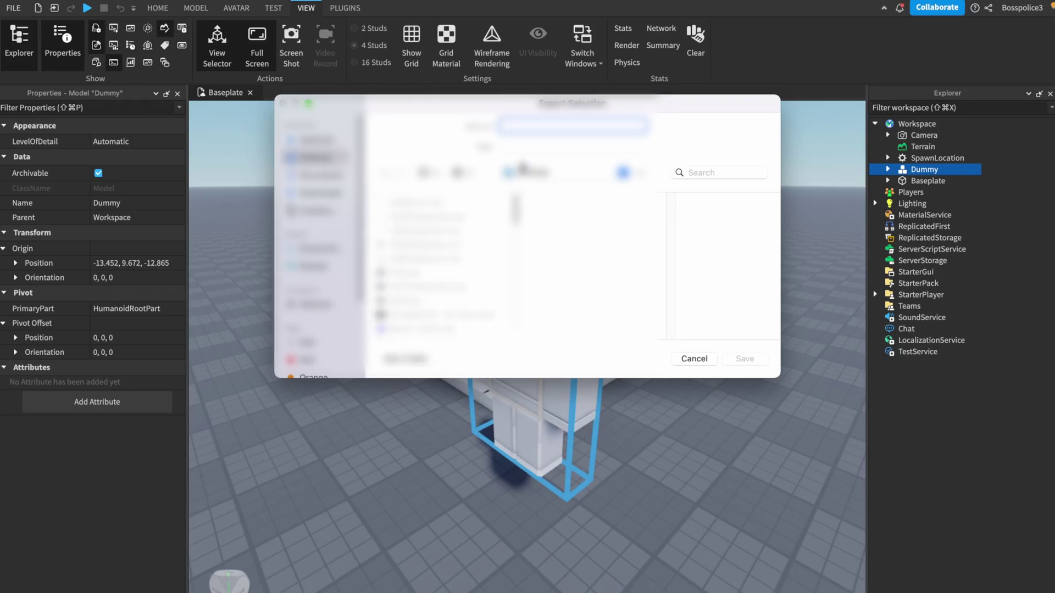
{"action": "type", "text": "du"}
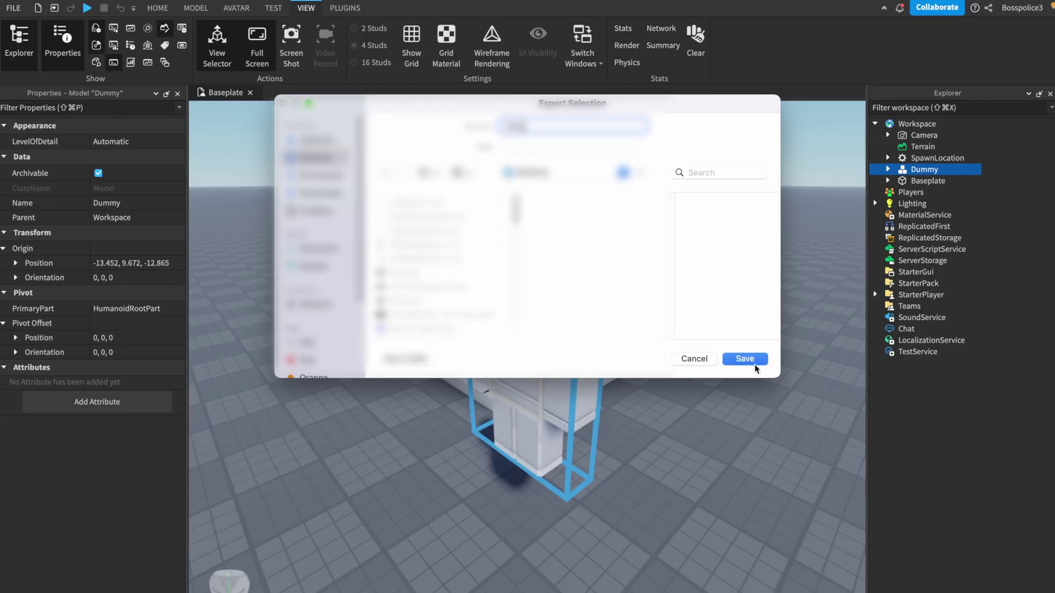
{"action": "left_click", "coordinate": [745, 358]}
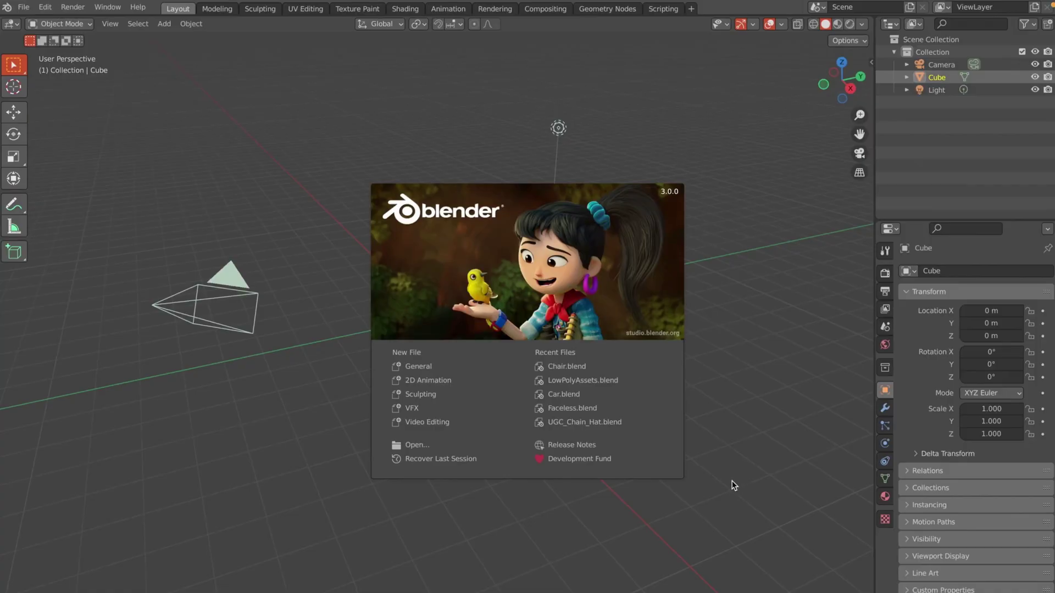
- Switch to Blender, dismiss the splash screen and delete the default camera, cube and light
{"action": "left_click", "coordinate": [424, 363]}
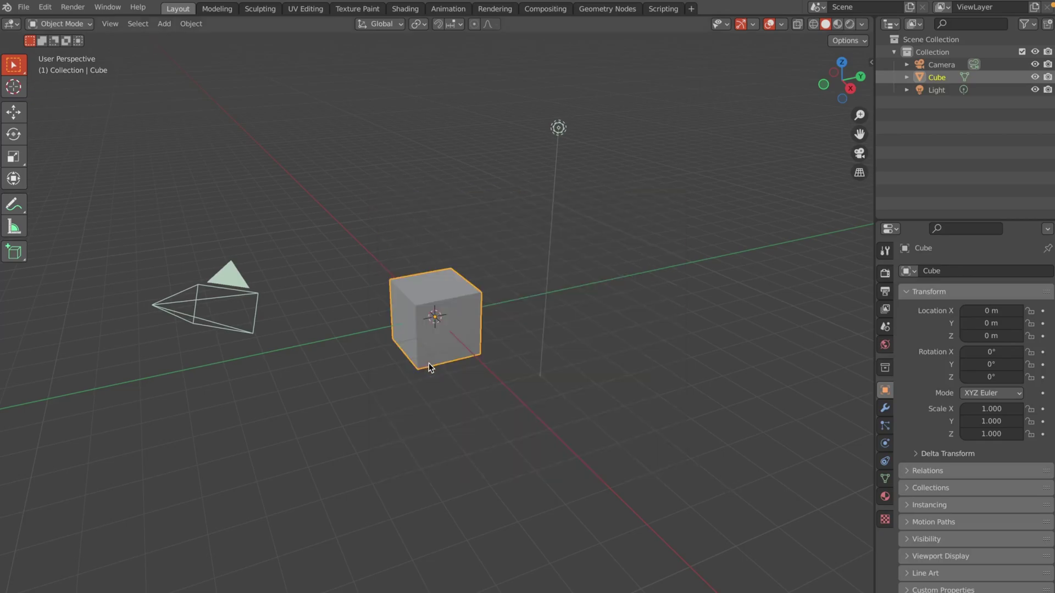
{"action": "key", "text": "a"}
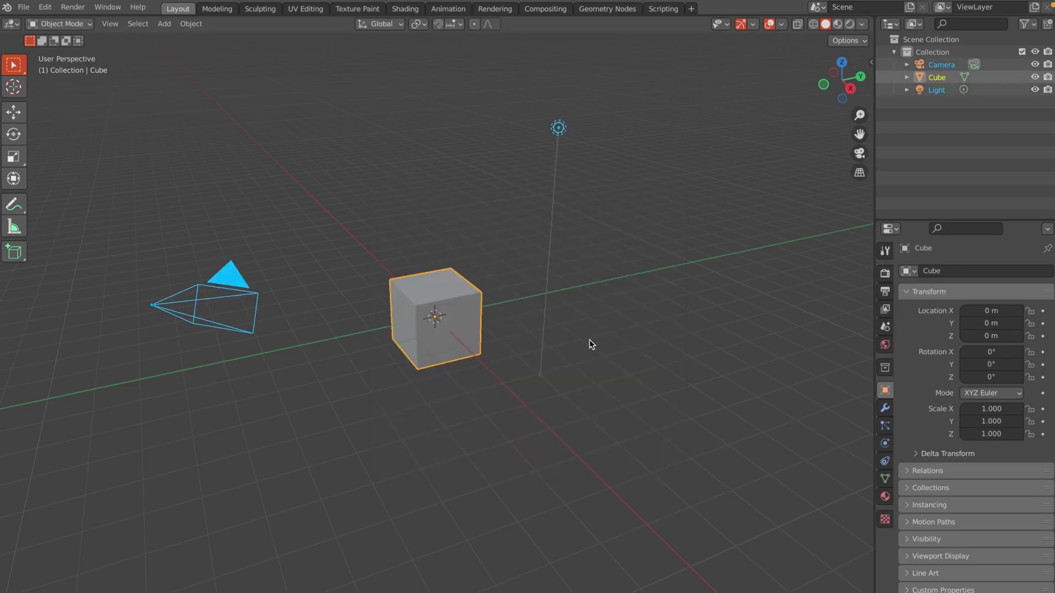
{"action": "key", "text": "x"}
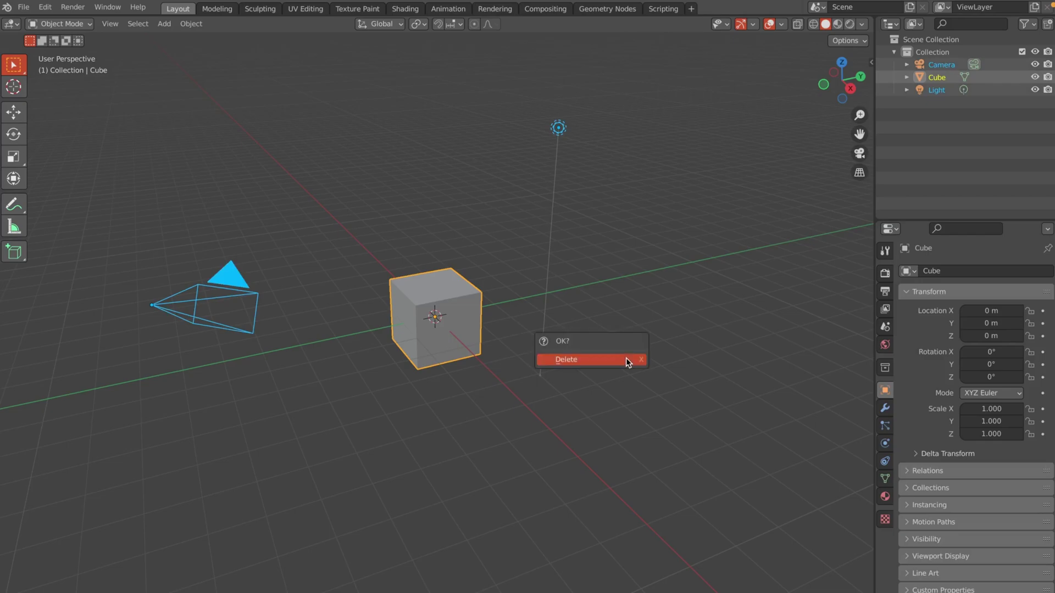
{"action": "left_click", "coordinate": [625, 357]}
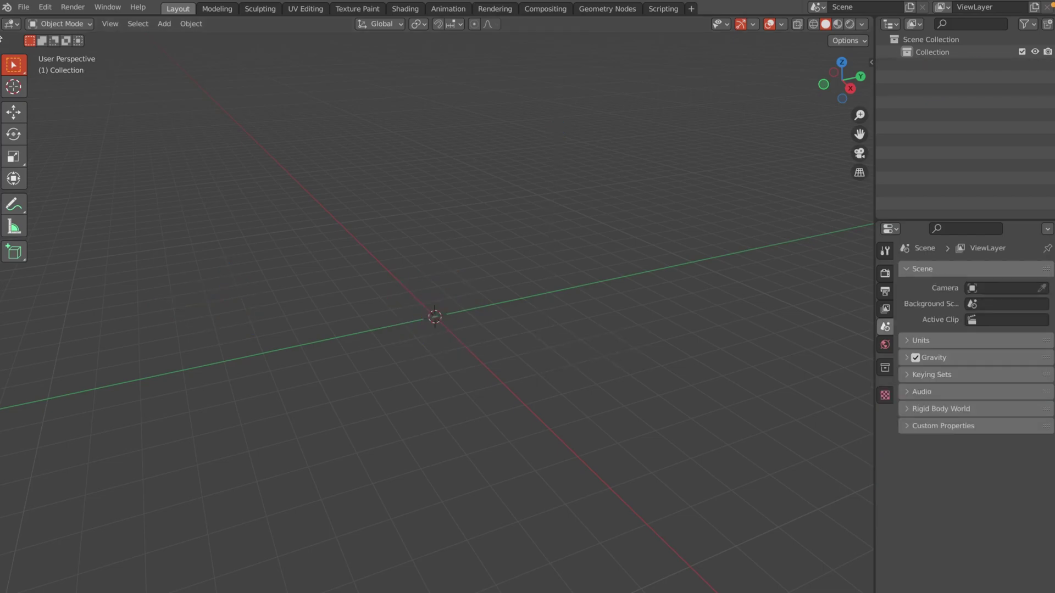
- Import the r6Rig Wavefront (.obj) file from the Desktop, filtering the files by "r6"
{"action": "left_click", "coordinate": [22, 8]}
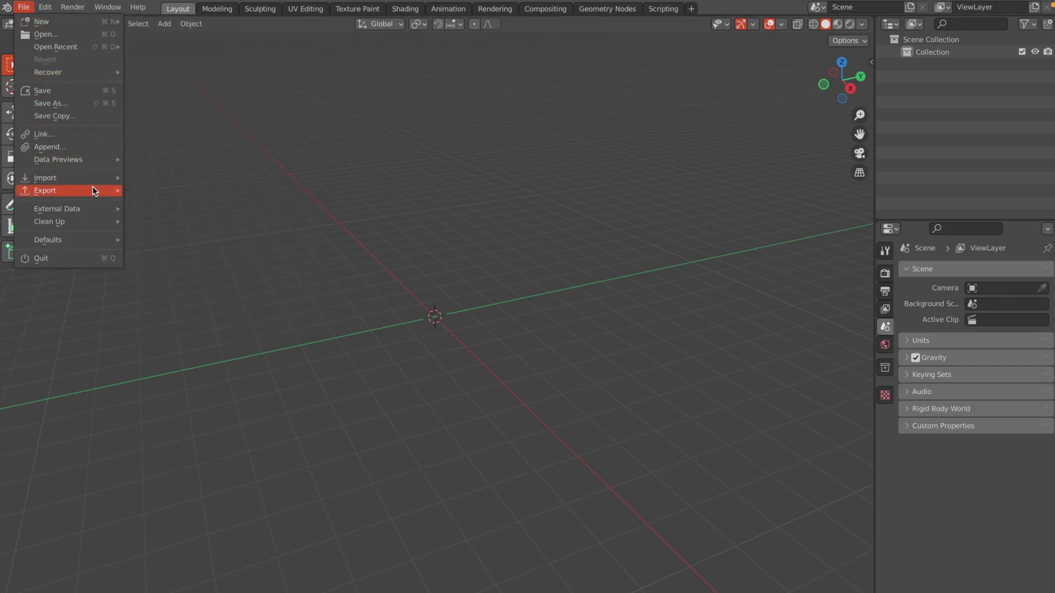
{"action": "mouse_move", "coordinate": [88, 177]}
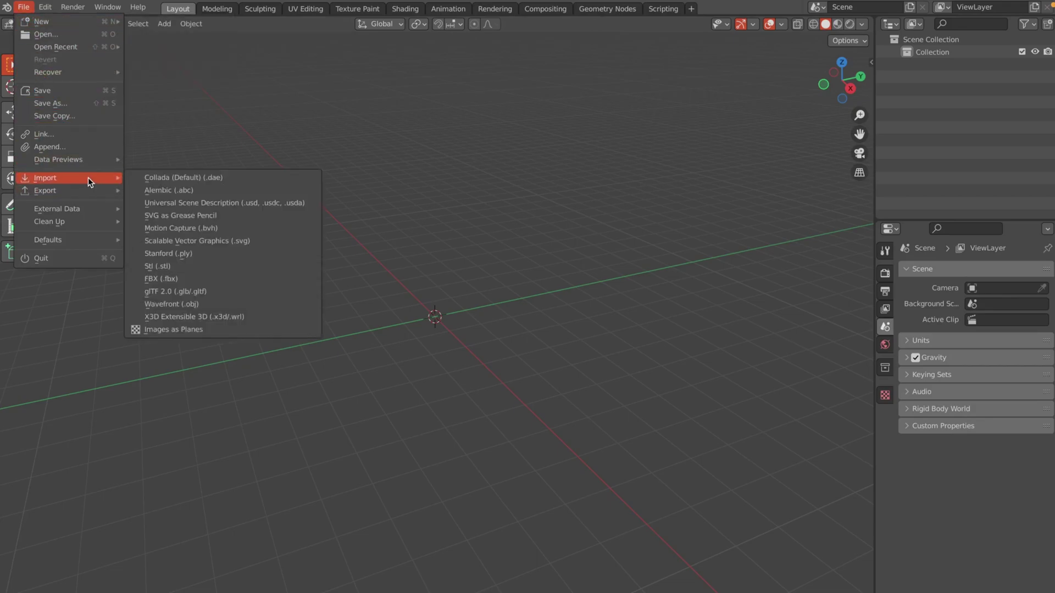
{"action": "left_click", "coordinate": [206, 306]}
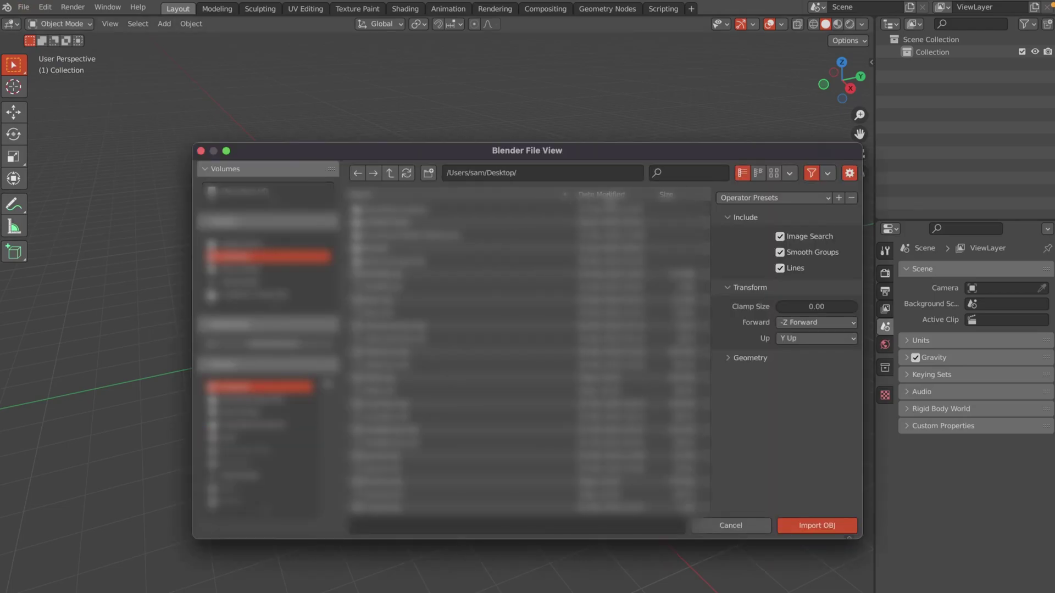
{"action": "left_click", "coordinate": [691, 172]}
{"action": "type", "text": "r6"}
{"action": "key", "text": "Return"}
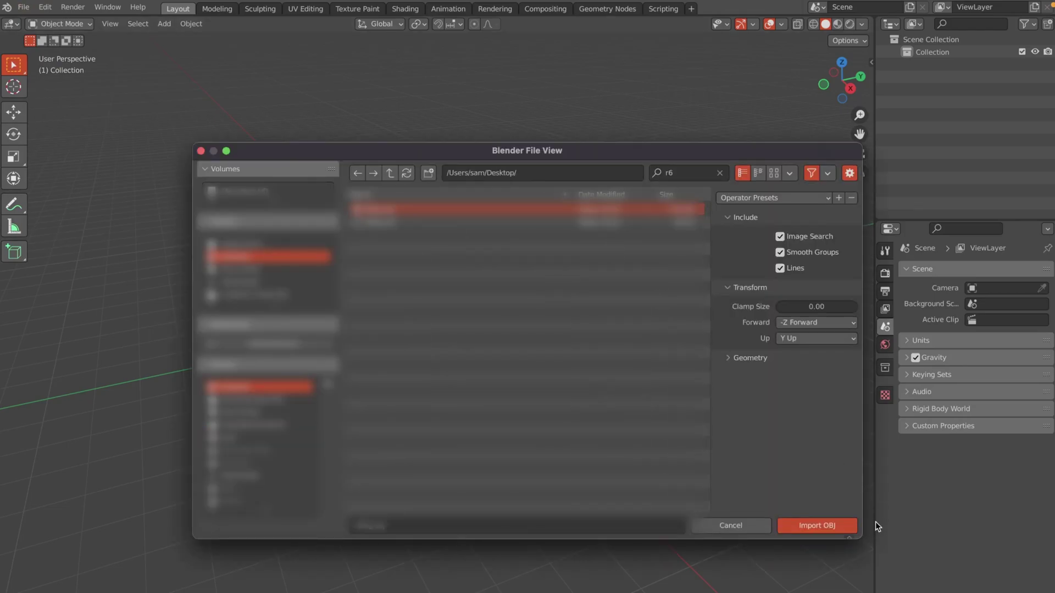
{"action": "left_click", "coordinate": [823, 524]}
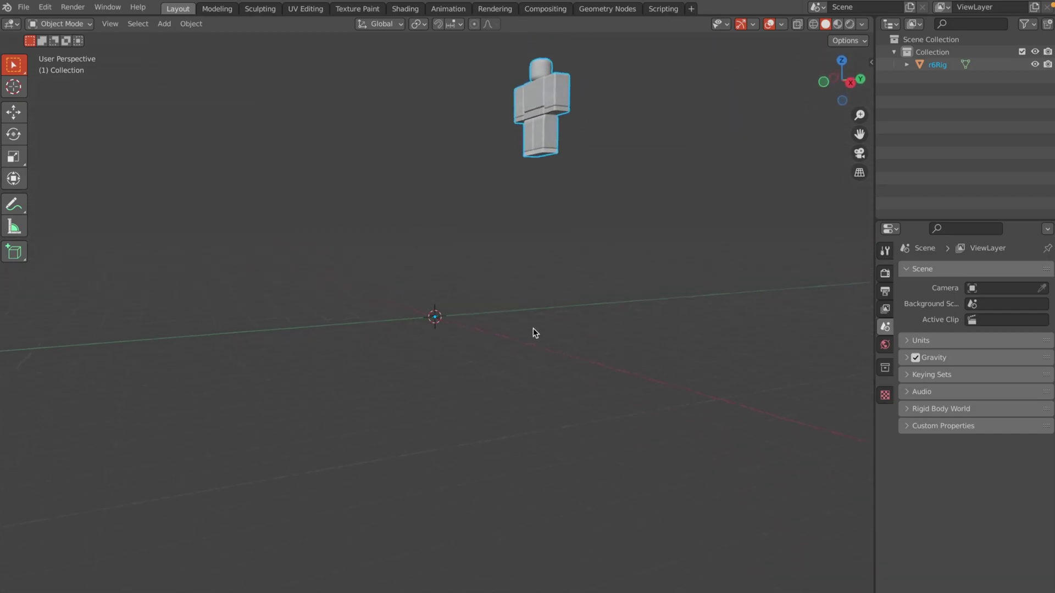
- Set the r6Rig's origin to the 3D cursor and move its geometry to the origin
{"action": "middle_click_drag", "start_coordinate": [533, 329], "coordinate": [536, 328]}
{"action": "left_click", "coordinate": [587, 195]}
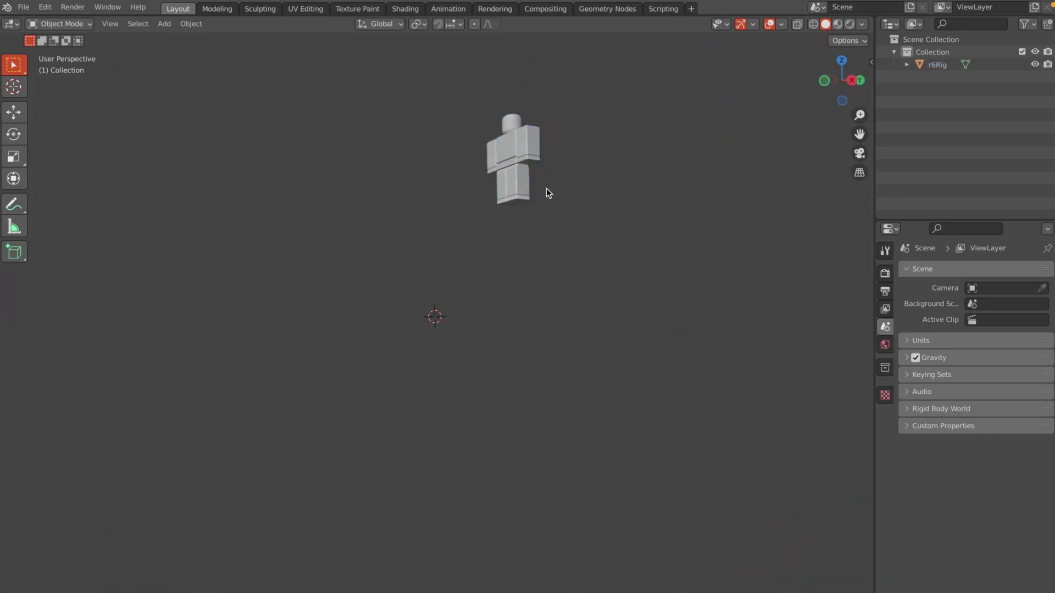
{"action": "left_click", "coordinate": [516, 172]}
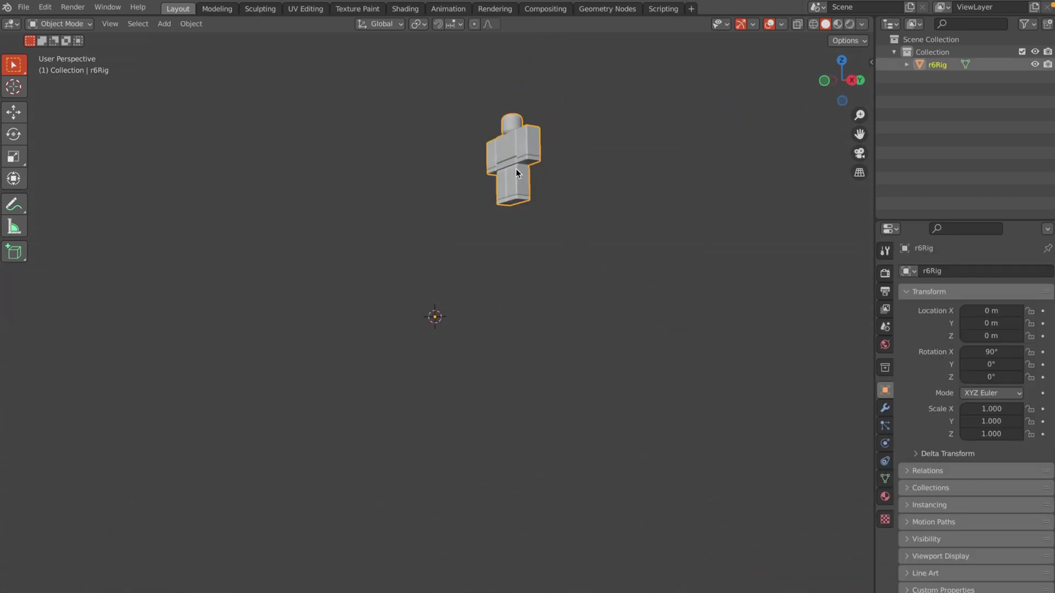
{"action": "right_click", "coordinate": [516, 173]}
{"action": "mouse_move", "coordinate": [504, 218]}
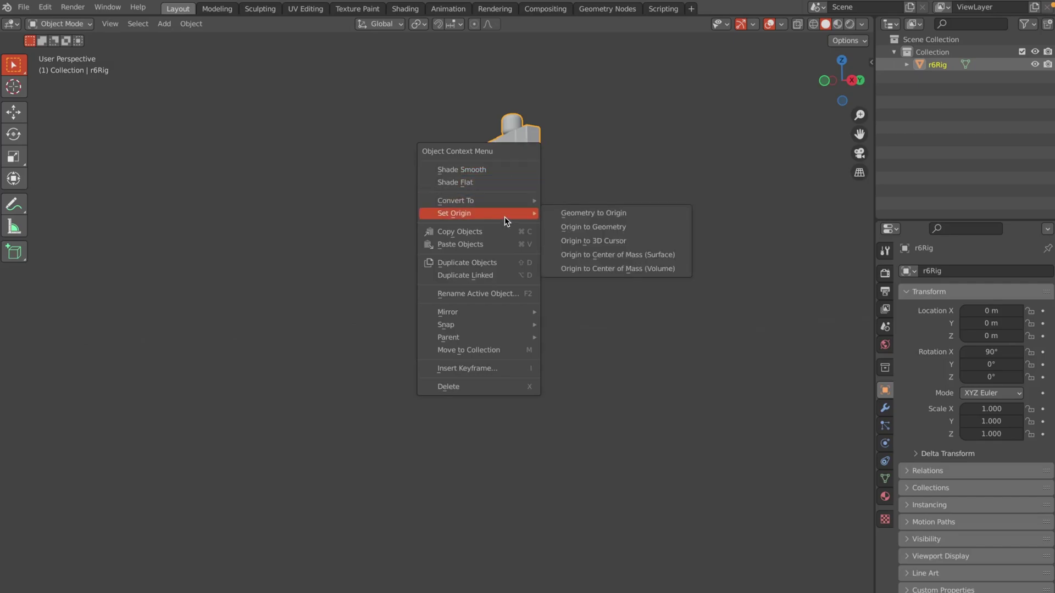
{"action": "left_click", "coordinate": [613, 245]}
{"action": "right_click", "coordinate": [510, 176]}
{"action": "mouse_move", "coordinate": [509, 174]}
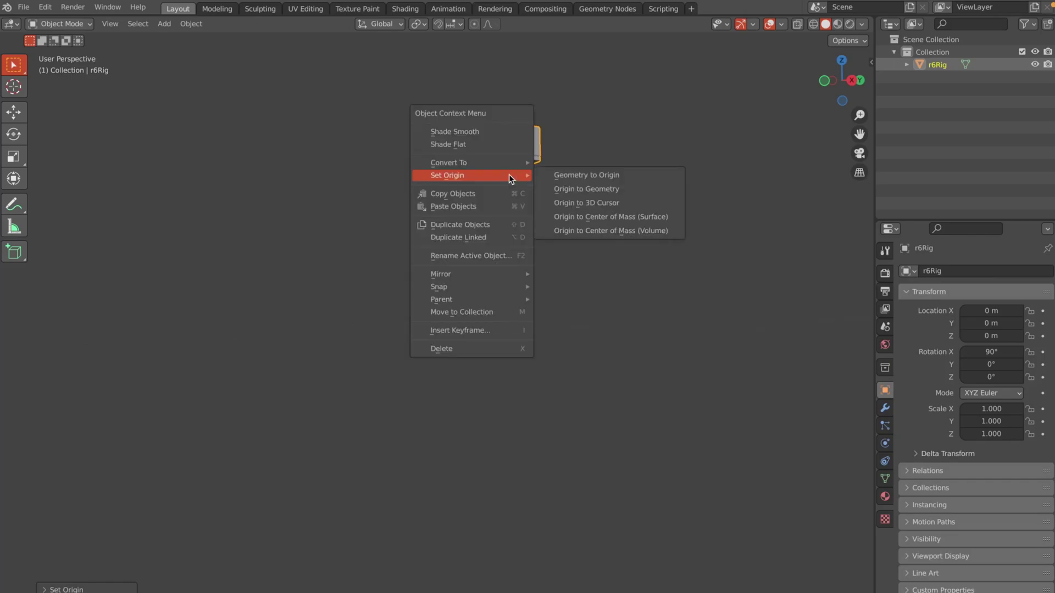
{"action": "left_click", "coordinate": [567, 174]}
- Set the blend mode of the rig's Dummy1Mtl material to Opaque
{"action": "scroll", "coordinate": [570, 177], "scroll_direction": "right", "scroll_amount": 5}
{"action": "scroll", "coordinate": [570, 177], "scroll_direction": "right", "scroll_amount": 5}
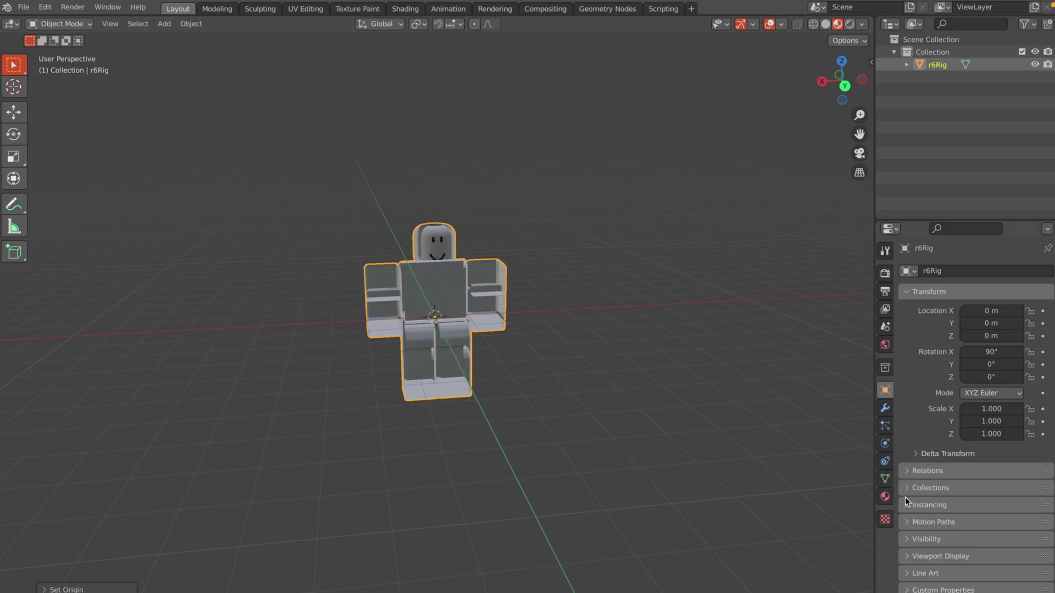
{"action": "left_click", "coordinate": [883, 497]}
{"action": "scroll", "coordinate": [942, 485], "scroll_direction": "down", "scroll_amount": 3}
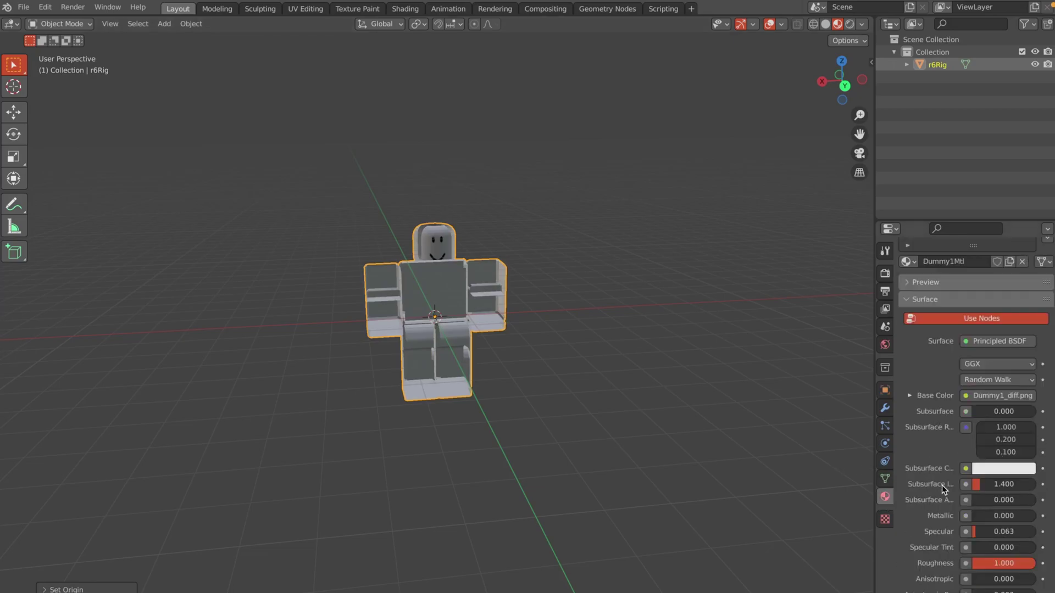
{"action": "scroll", "coordinate": [944, 485], "scroll_direction": "down", "scroll_amount": 12}
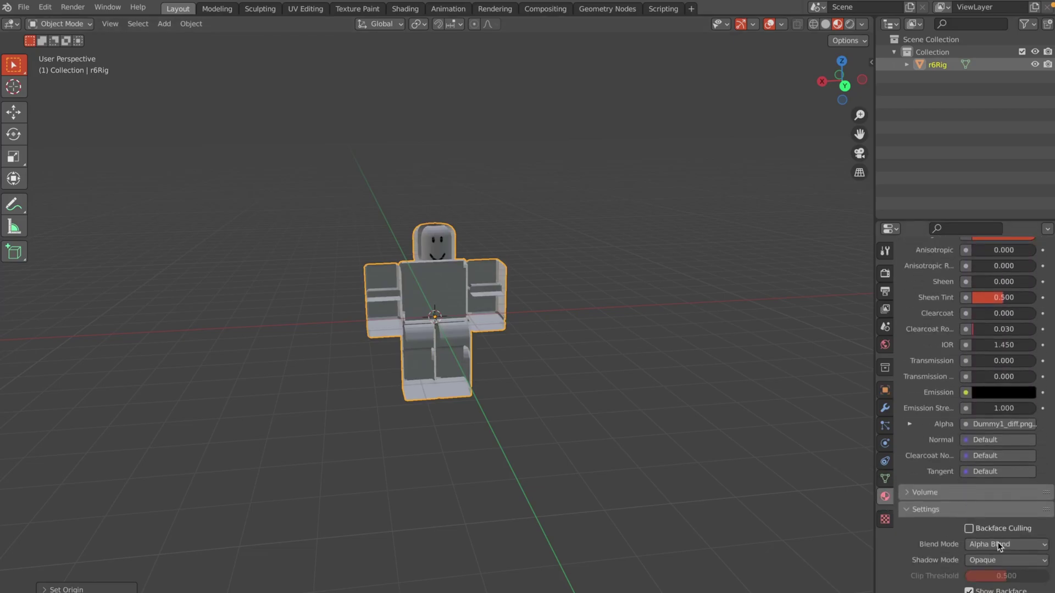
{"action": "left_click", "coordinate": [998, 544]}
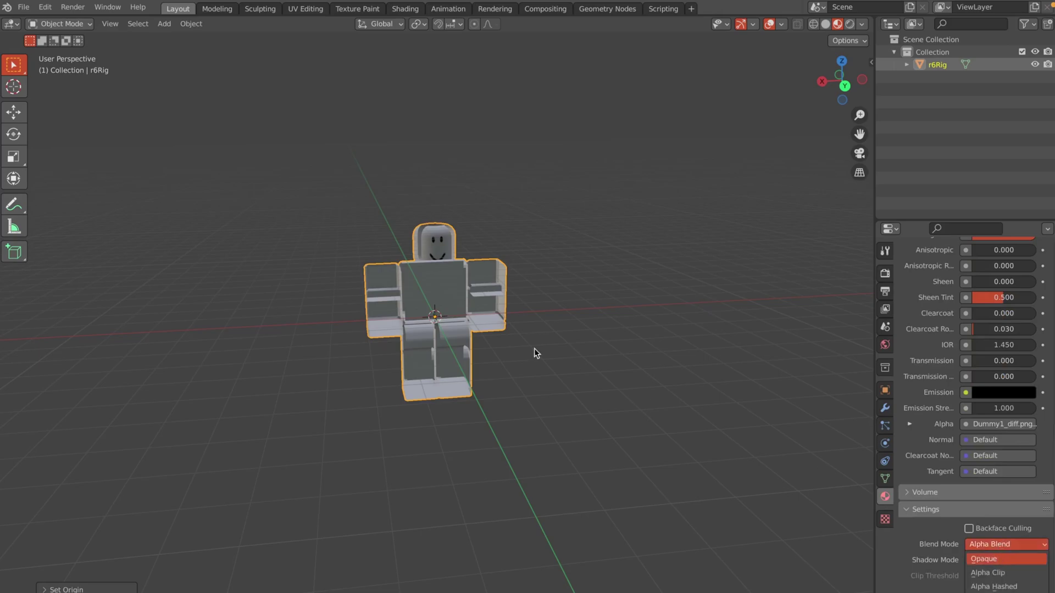
{"action": "key", "text": "Return"}
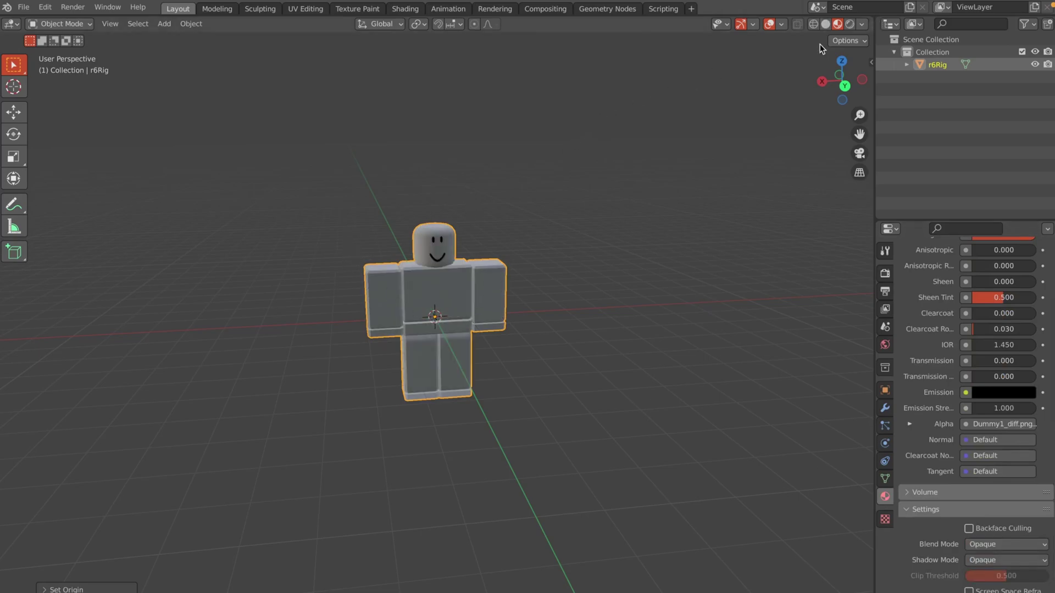
- Return the viewport to solid shading and add a cylinder mesh with 18 vertices at the scene's centre
{"action": "left_click", "coordinate": [825, 24]}
{"action": "left_click", "coordinate": [844, 86]}
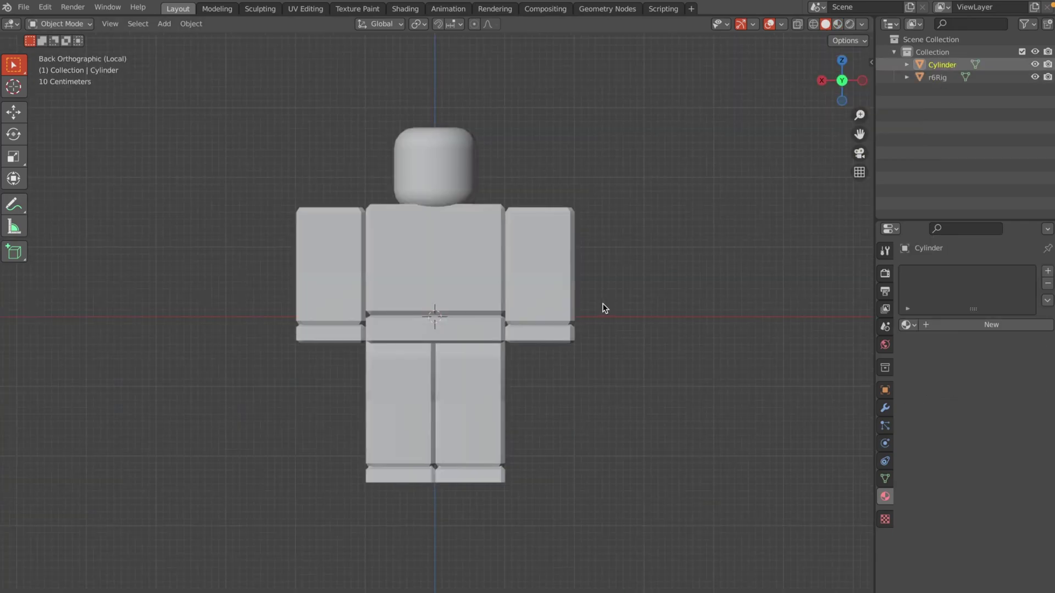
{"action": "key", "text": "shift+a"}
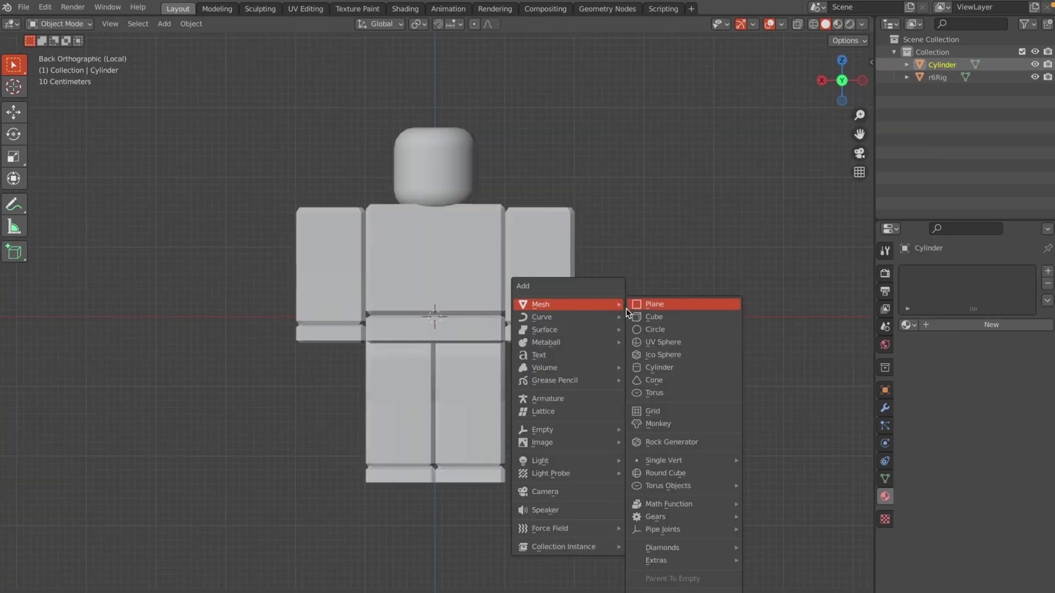
{"action": "left_click", "coordinate": [693, 367]}
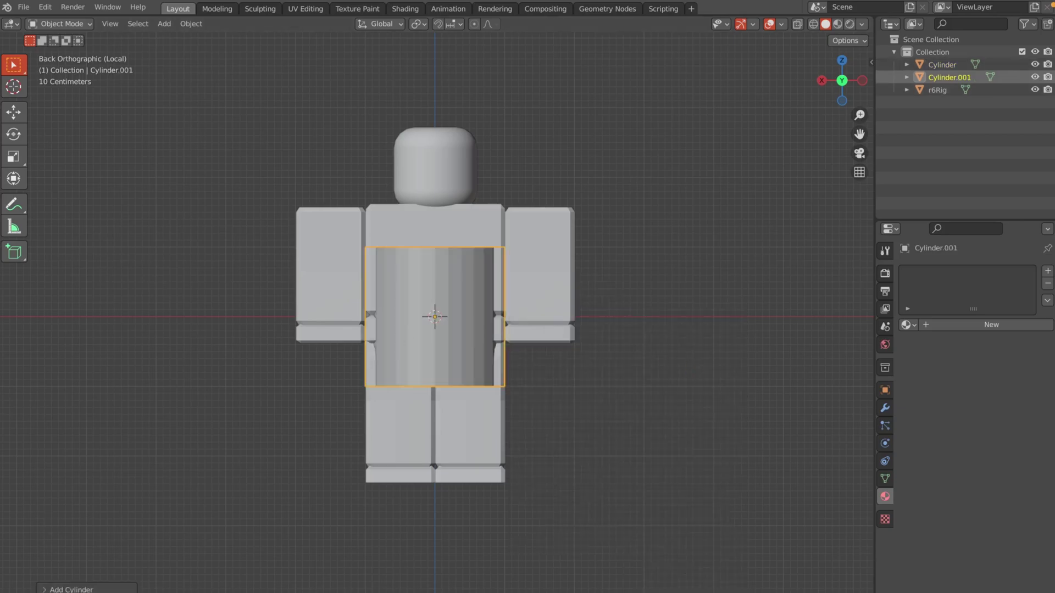
{"action": "left_click", "coordinate": [83, 589]}
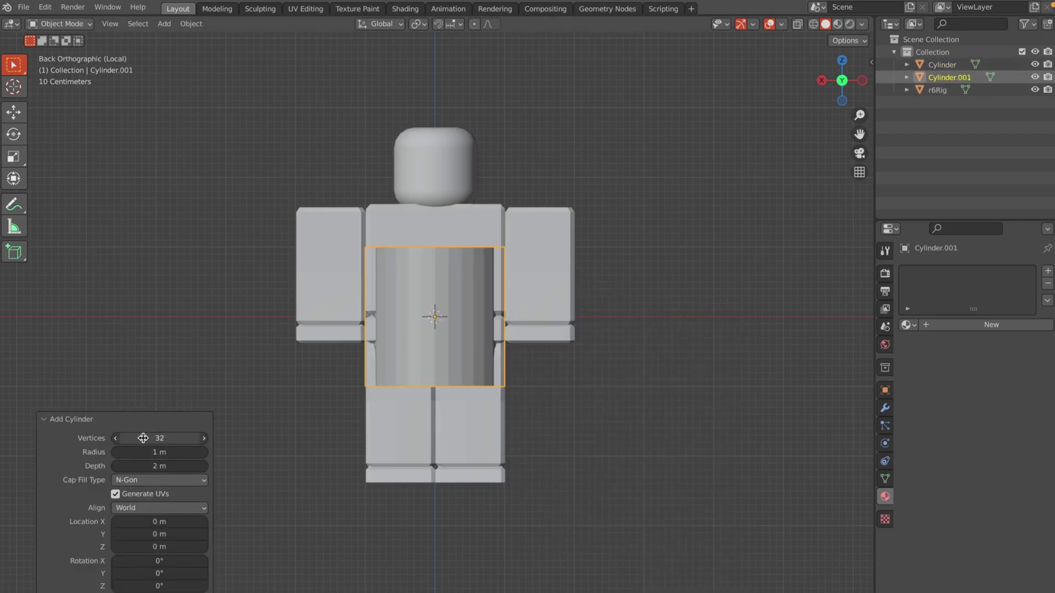
{"action": "left_click", "coordinate": [115, 438]}
{"action": "key", "text": "BackSpace"}
{"action": "key", "text": "BackSpace"}
{"action": "type", "text": "18"}
{"action": "key", "text": "Return"}
- Move the new cylinder up along Z by about 3 m so it sits around the rig's head
{"action": "middle_click_drag", "start_coordinate": [297, 345], "coordinate": [465, 328]}
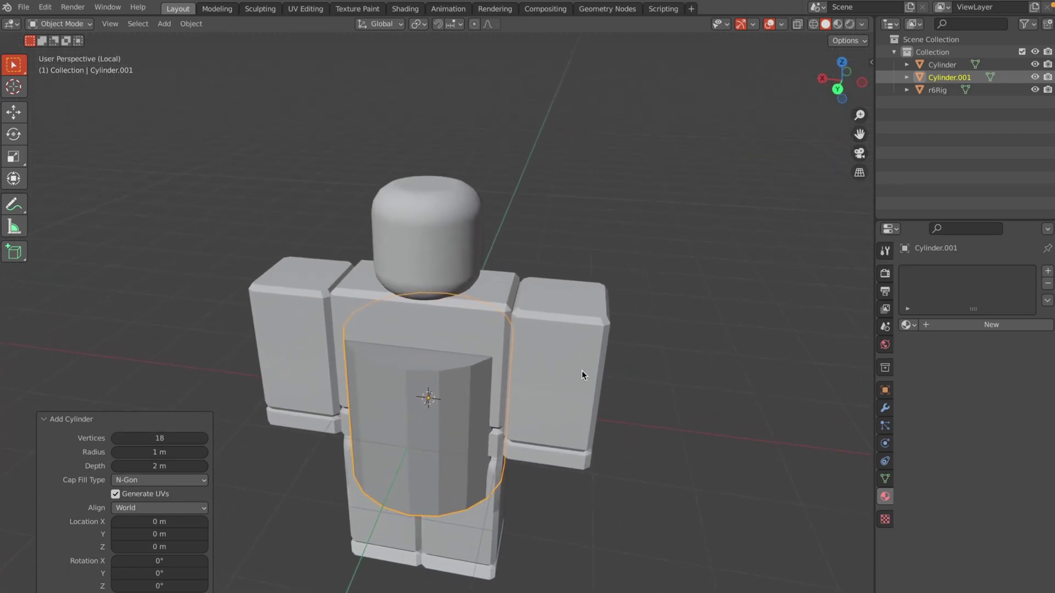
{"action": "key", "text": "g"}
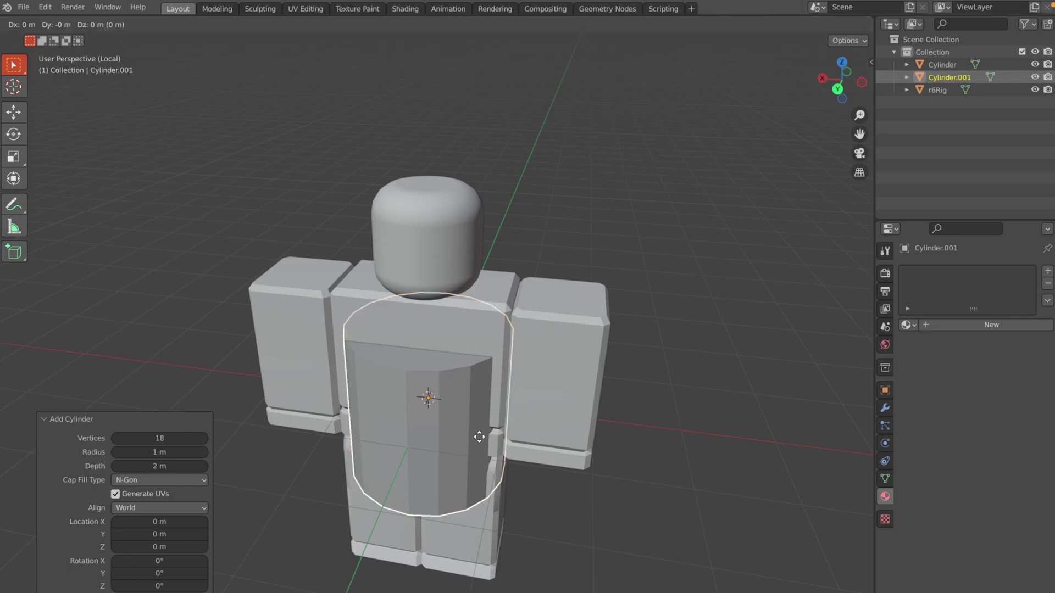
{"action": "key", "text": "z"}
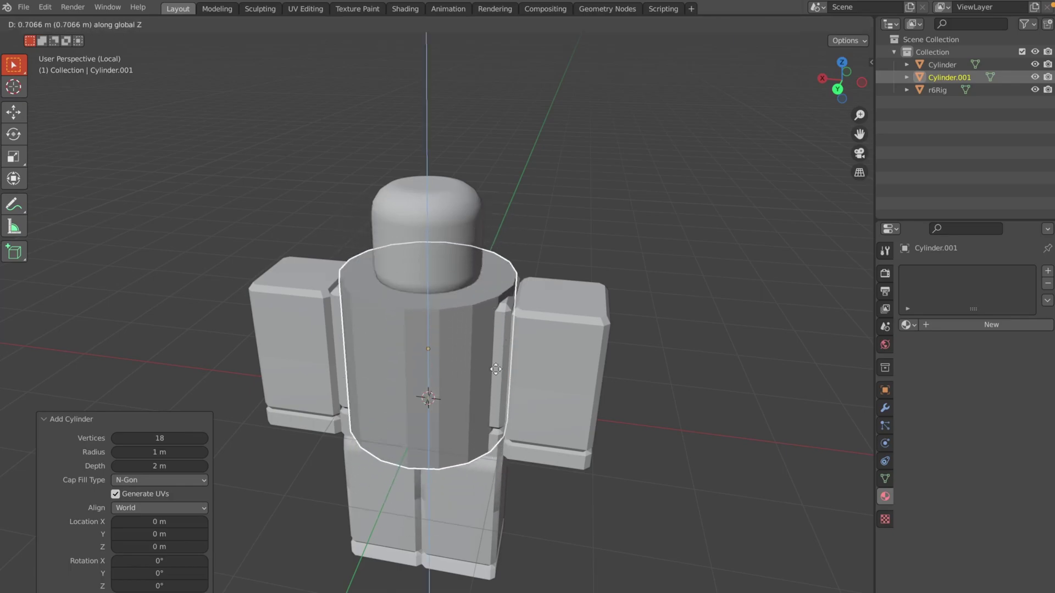
{"action": "left_click", "coordinate": [539, 197]}
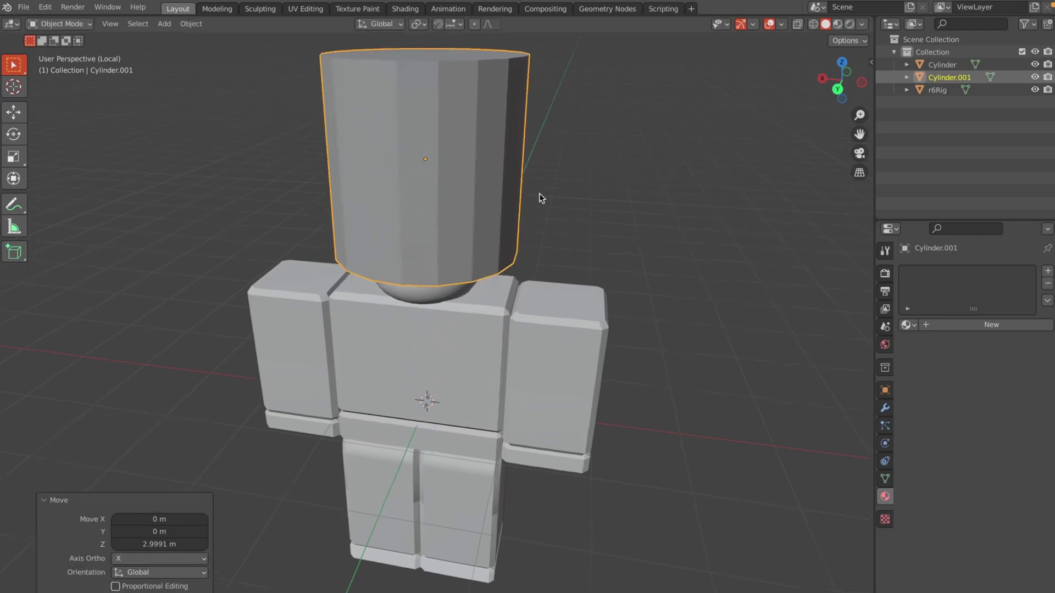
- Flatten the cylinder along Z to a scale of about 0.189, keeping its width
{"action": "middle_click_drag", "start_coordinate": [539, 197], "coordinate": [608, 227]}
{"action": "key", "text": "s"}
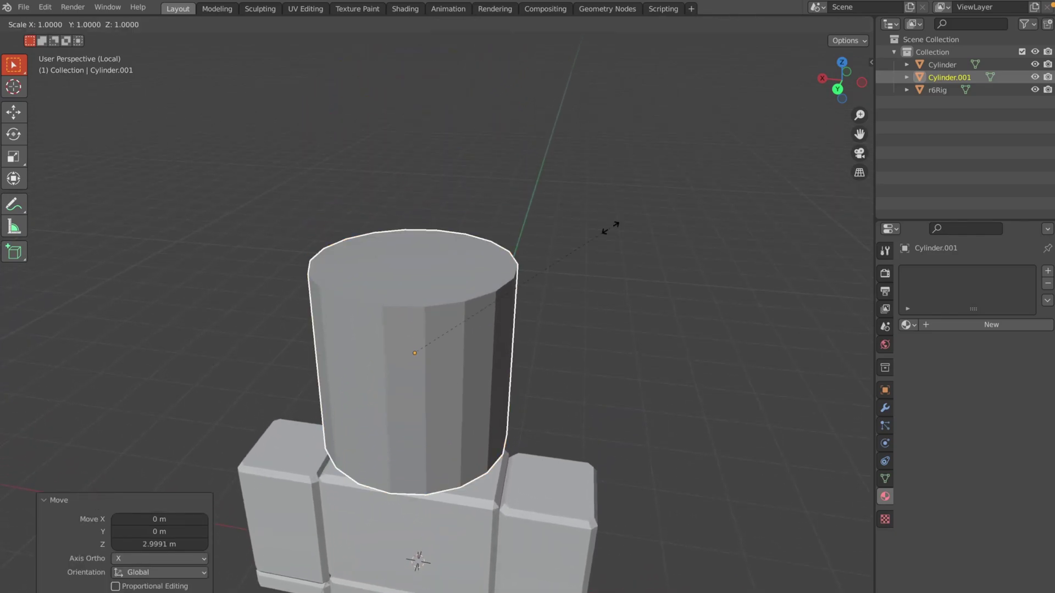
{"action": "key", "text": "z"}
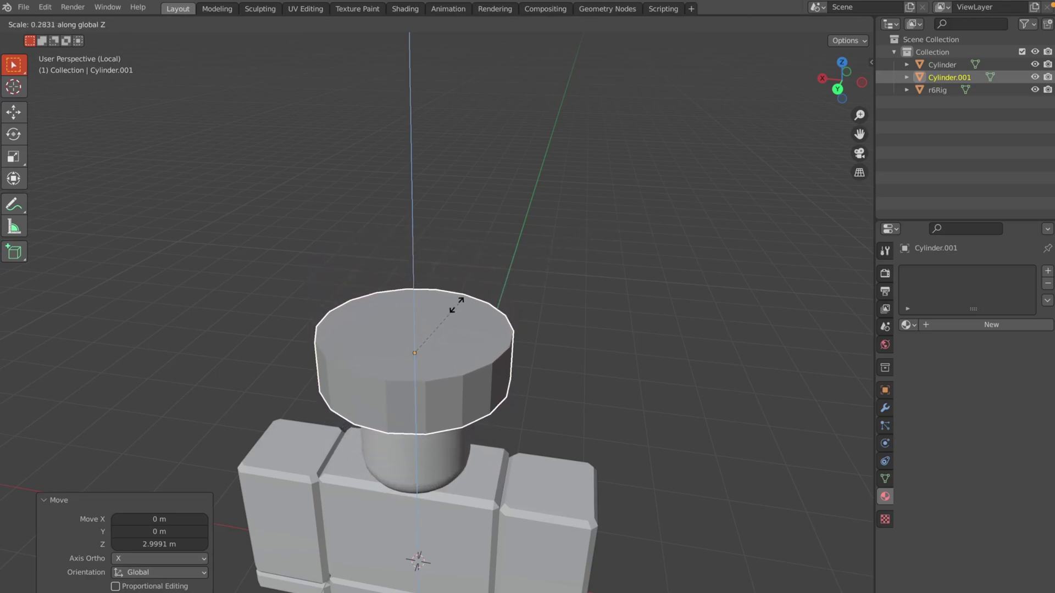
{"action": "left_click", "coordinate": [452, 333]}
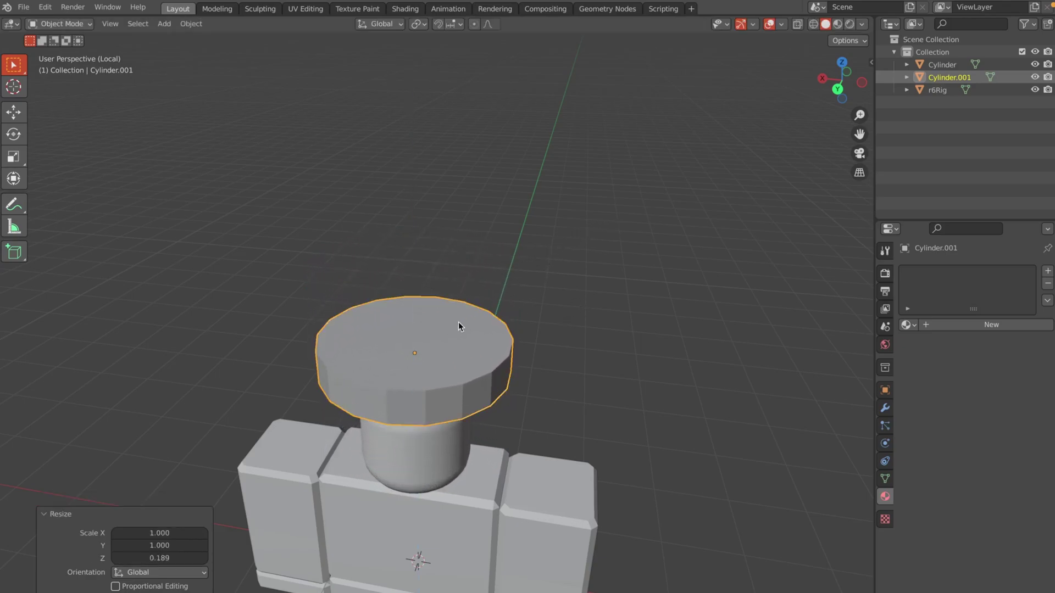
{"action": "key", "text": "s"}
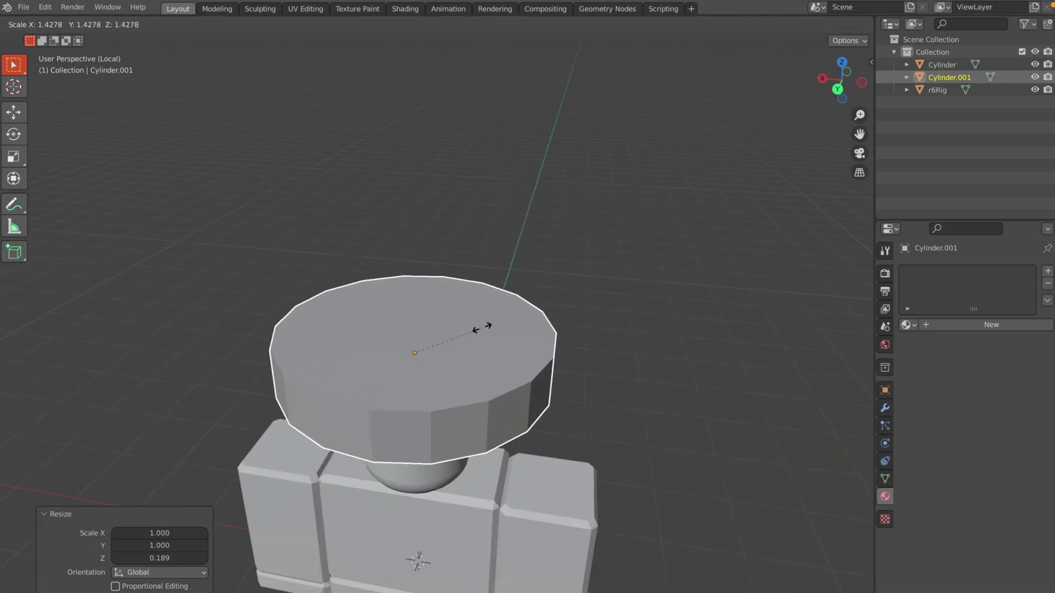
{"action": "right_click", "coordinate": [481, 328]}
- Lower the flattened cylinder along Z by about 0.36 m onto the top of the rig's head
{"action": "middle_click_drag", "start_coordinate": [480, 327], "coordinate": [572, 274]}
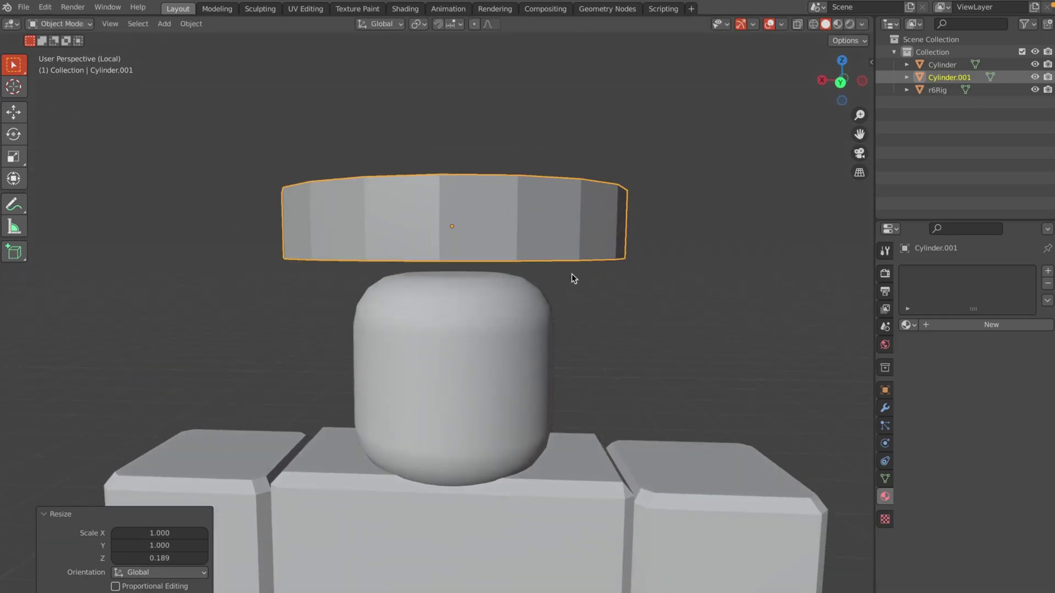
{"action": "key", "text": "g"}
{"action": "key", "text": "z"}
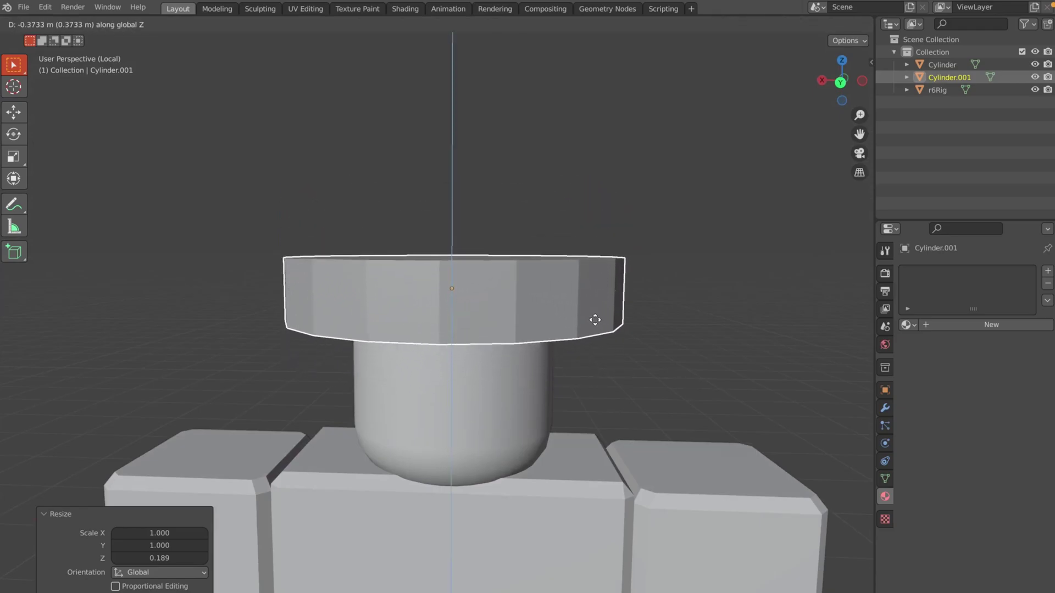
{"action": "left_click", "coordinate": [604, 310]}
- Scale the disc uniformly by about 0.777 and thin it along Z by about 0.435 to form a hat brim
{"action": "middle_click_drag", "start_coordinate": [684, 256], "coordinate": [723, 259]}
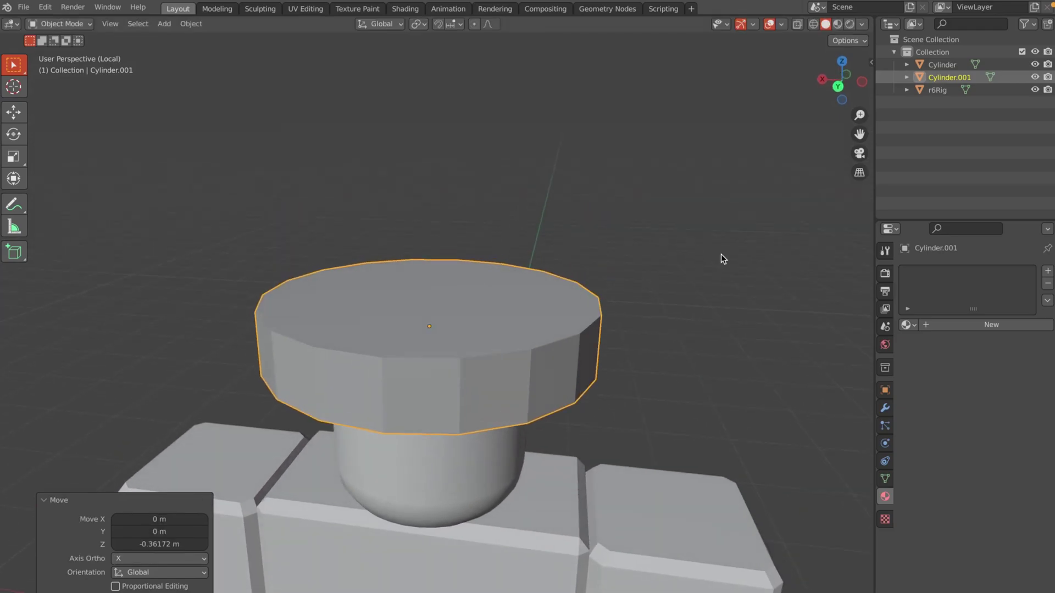
{"action": "key", "text": "s"}
{"action": "left_click", "coordinate": [659, 282]}
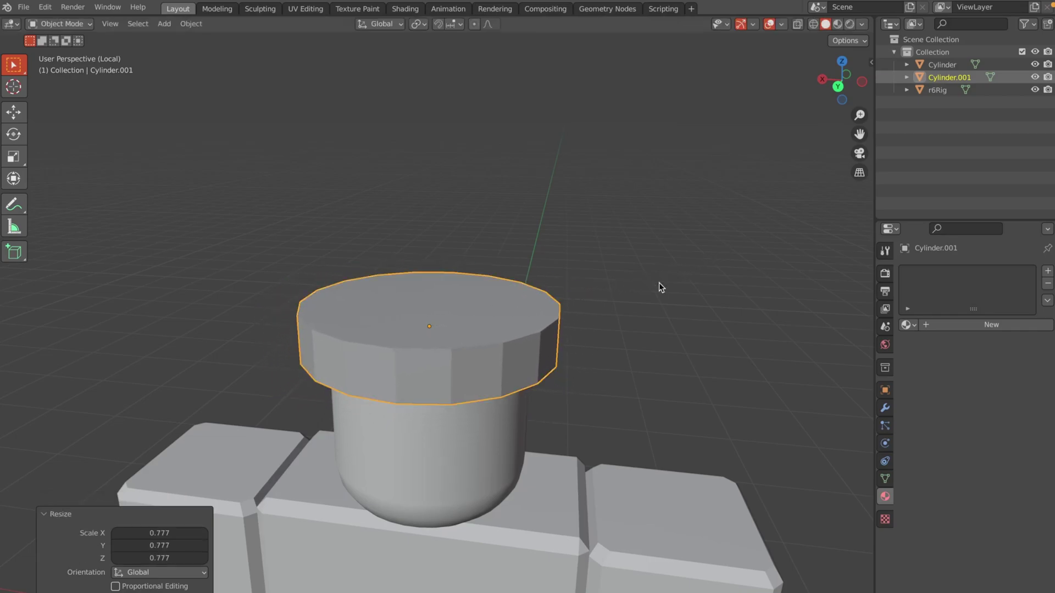
{"action": "key", "text": "s"}
{"action": "key", "text": "z"}
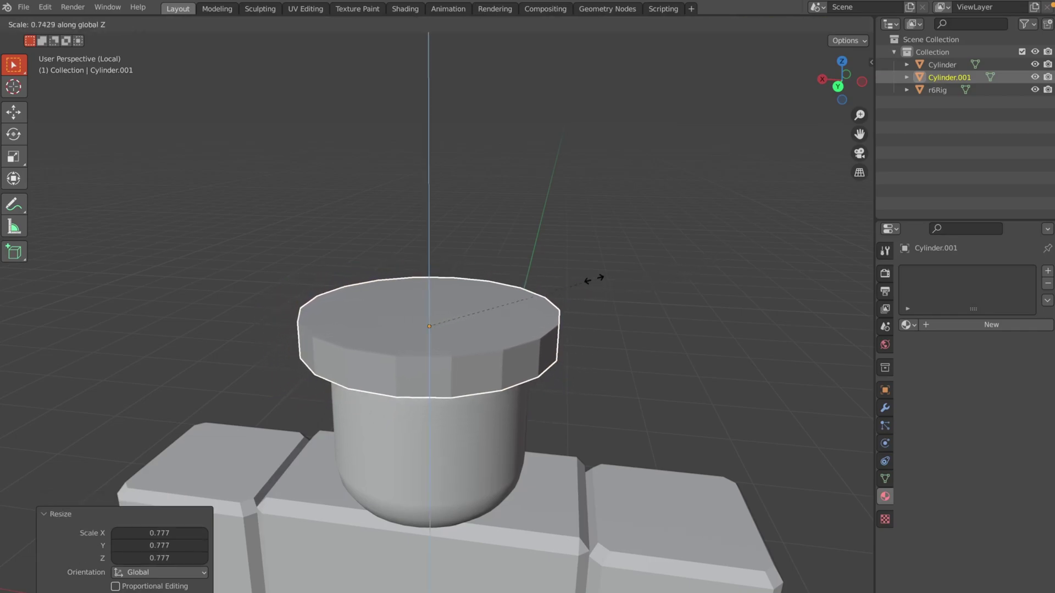
{"action": "left_click", "coordinate": [522, 285]}
- Raise the brim disc along Z by about 0.07 m so it covers the top of the head
{"action": "middle_click_drag", "start_coordinate": [522, 285], "coordinate": [522, 289]}
{"action": "key", "text": "g"}
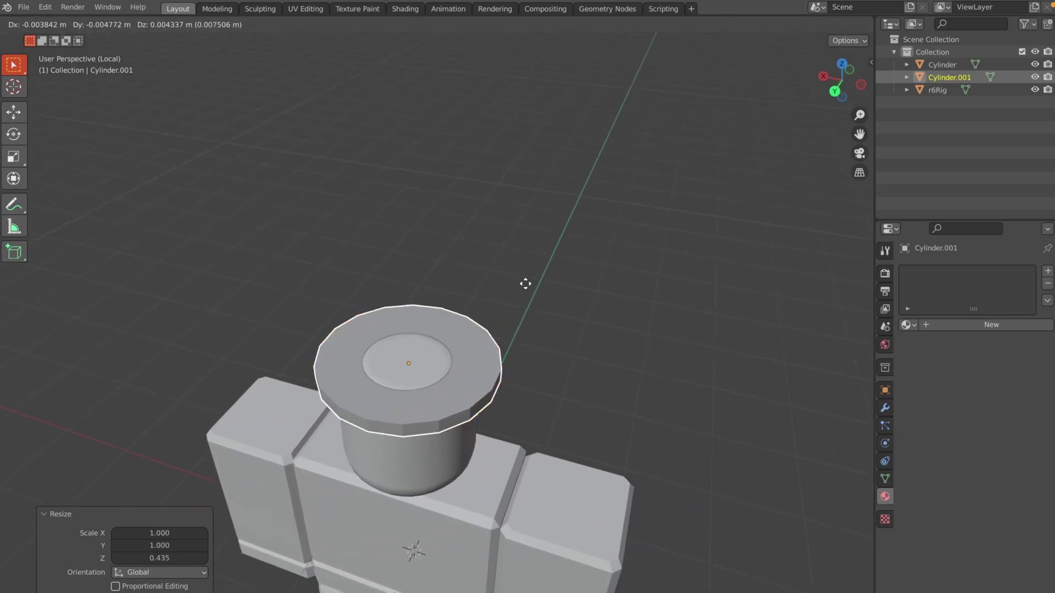
{"action": "key", "text": "z"}
{"action": "left_click", "coordinate": [522, 281]}
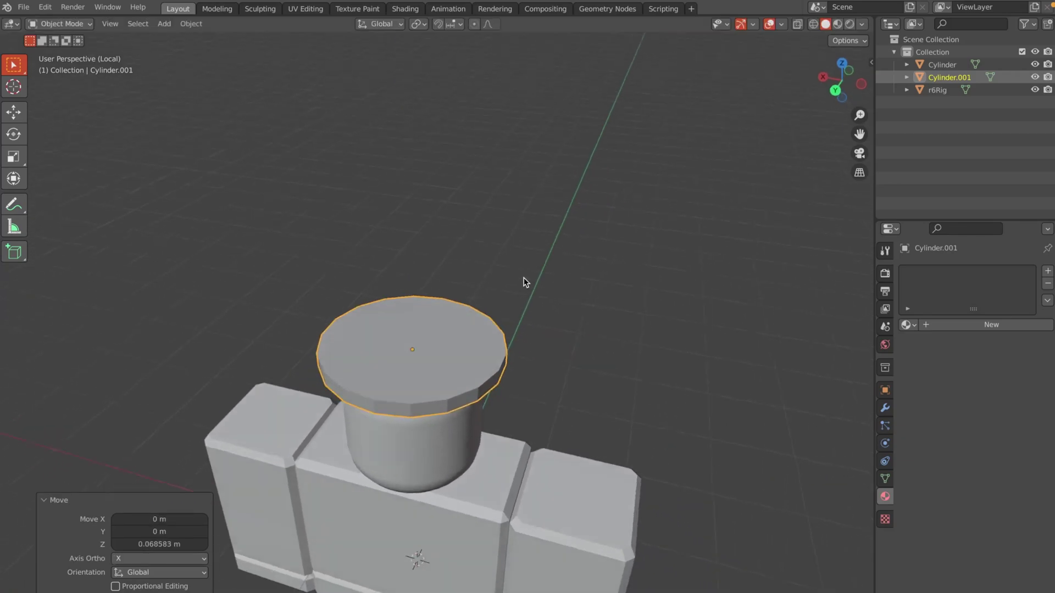
- Enter Edit Mode on the brim disc and scale its whole mesh up by about 1.028
{"action": "key", "text": "Tab"}
{"action": "key", "text": "KP_Decimal"}
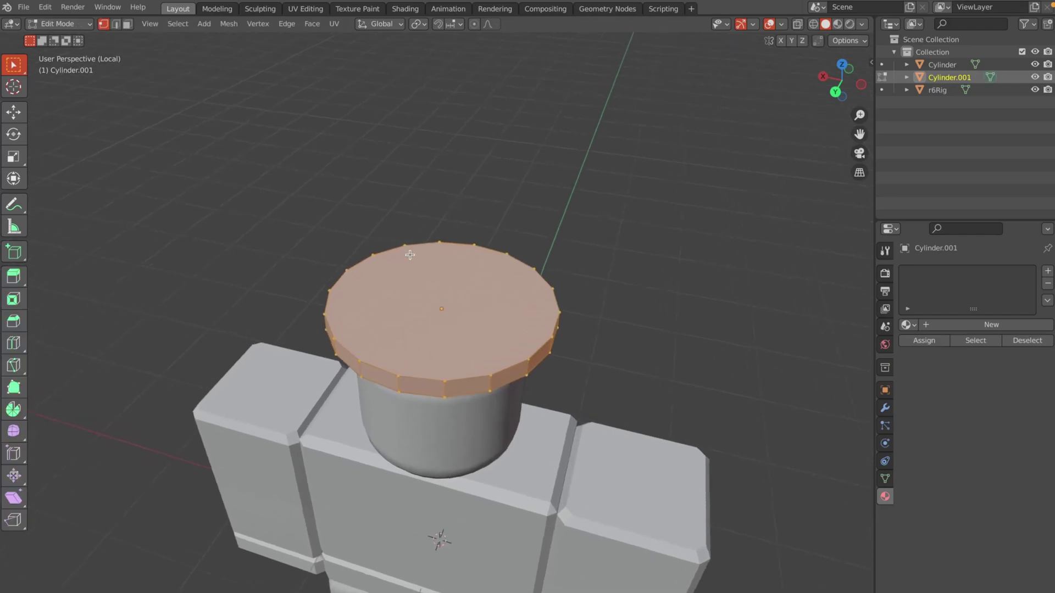
{"action": "key", "text": "s"}
{"action": "left_click", "coordinate": [685, 373]}
{"action": "middle_click_drag", "start_coordinate": [685, 373], "coordinate": [660, 441]}
{"action": "scroll", "coordinate": [685, 373], "scroll_direction": "down", "scroll_amount": 1}
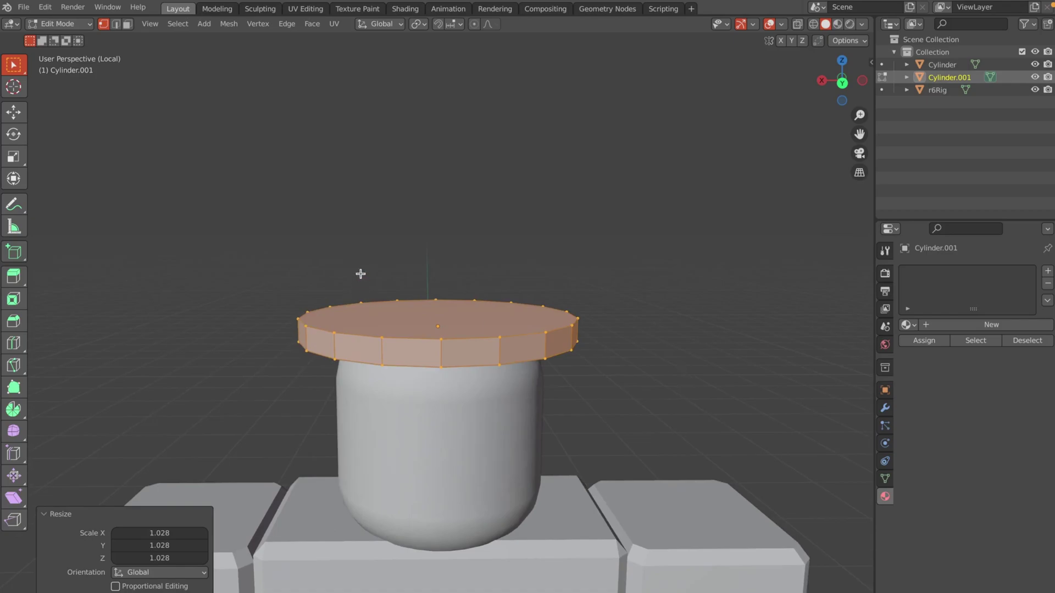
- Select the disc's top face in face select mode and inset it by about 0.29 m
{"action": "left_click", "coordinate": [128, 24]}
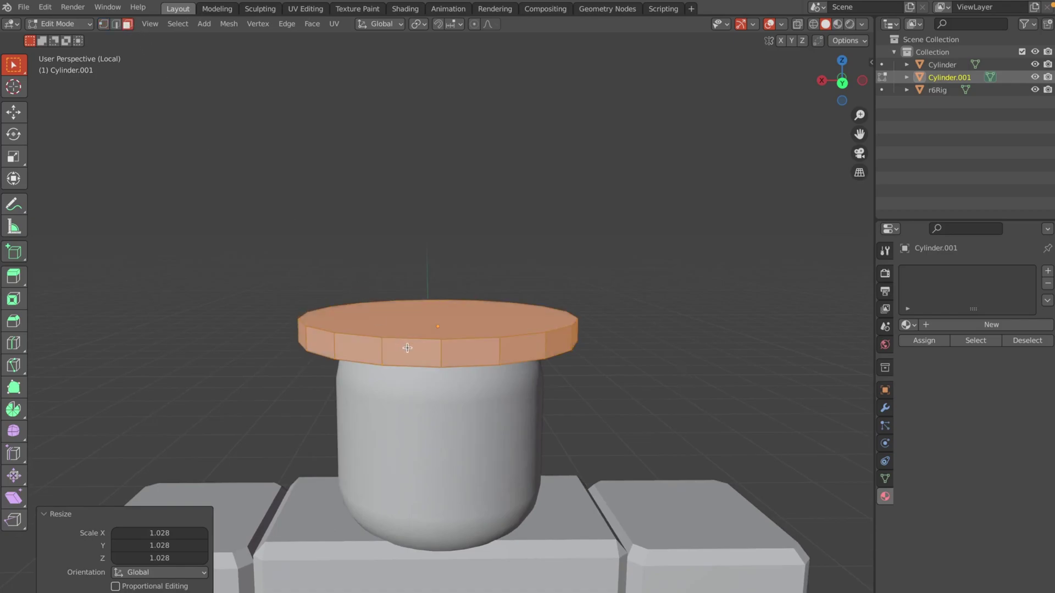
{"action": "left_click", "coordinate": [427, 327]}
{"action": "middle_click_drag", "start_coordinate": [427, 327], "coordinate": [615, 427]}
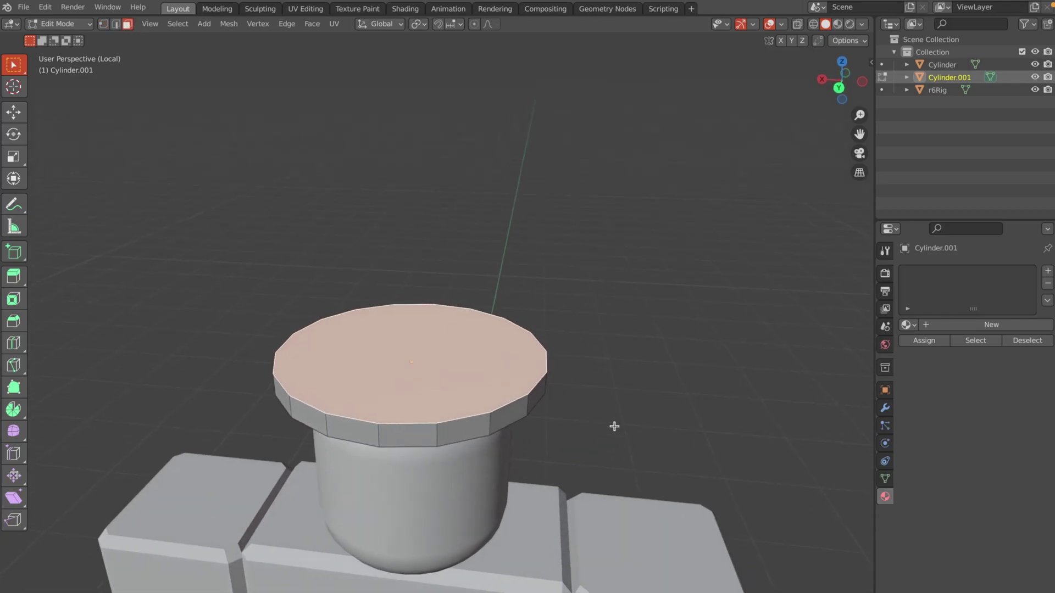
{"action": "key", "text": "i"}
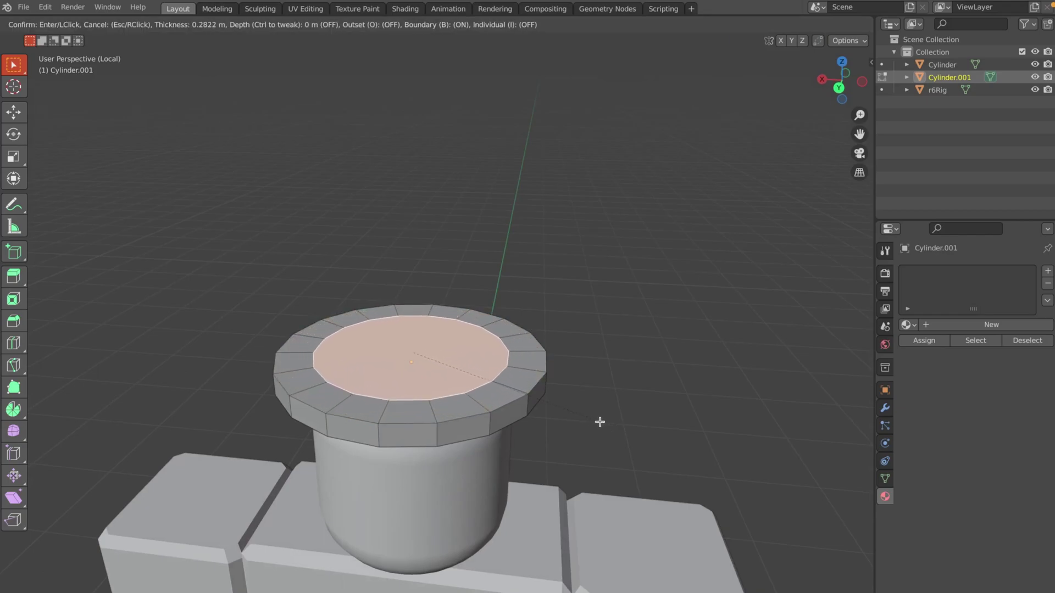
{"action": "left_click", "coordinate": [598, 421]}
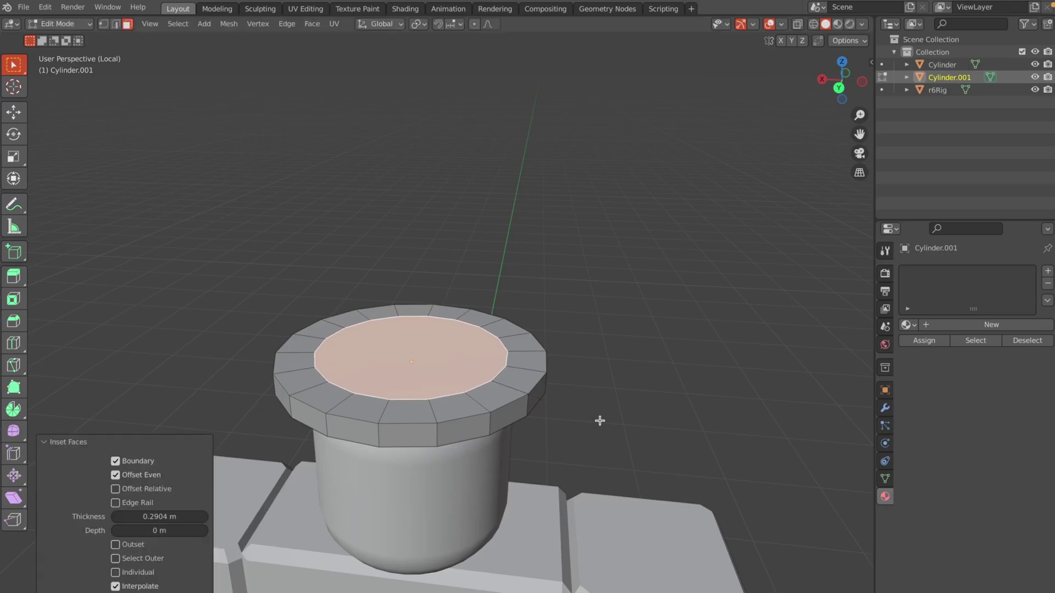
- Extrude the inset face upward along Z to form the tall crown of the hat, and deselect it
{"action": "key", "text": "e"}
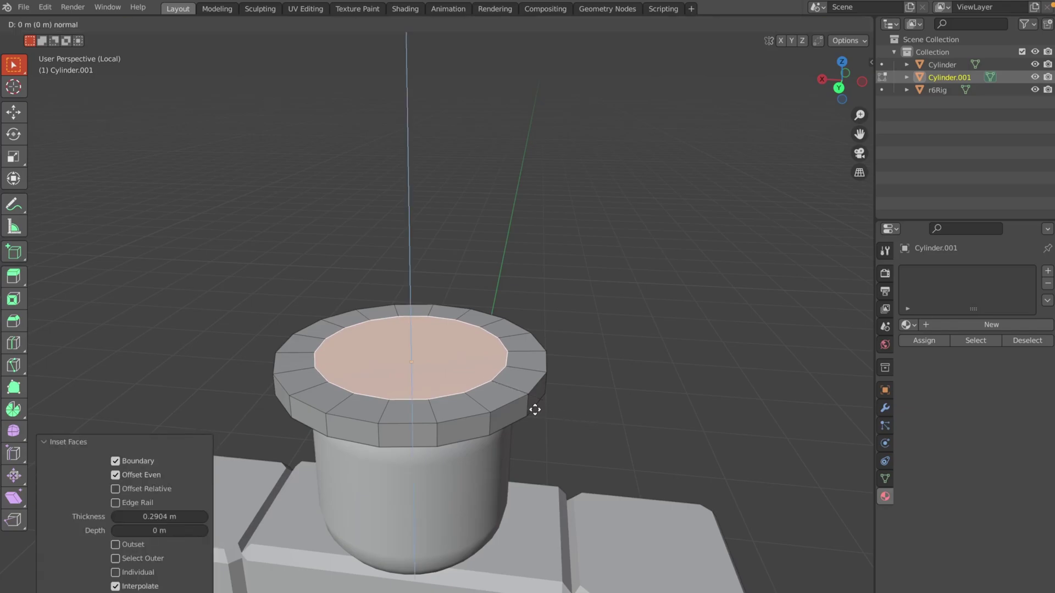
{"action": "key", "text": "z"}
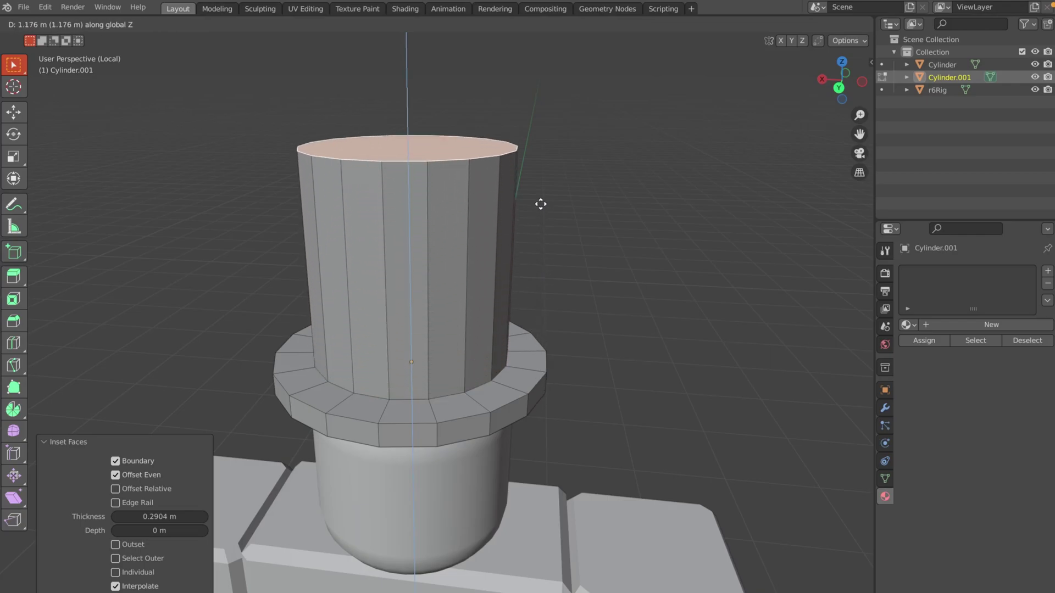
{"action": "left_click", "coordinate": [525, 283]}
{"action": "left_click", "coordinate": [613, 321]}
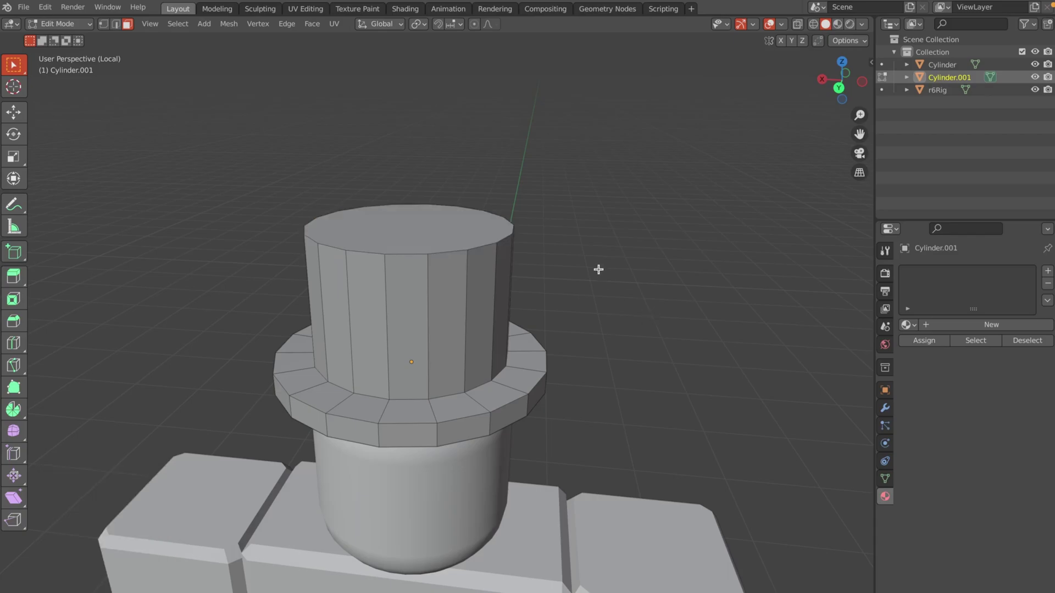
- Add one horizontal loop cut around the crown, slid down toward the brim with a factor of about 0.61
{"action": "key", "text": "ctrl+r"}
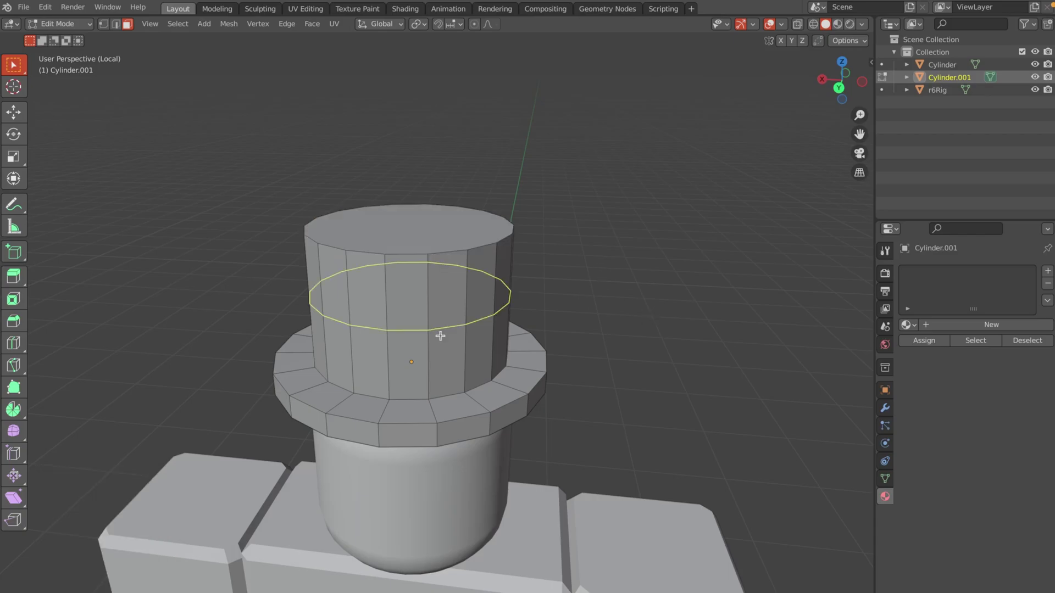
{"action": "left_click", "coordinate": [440, 330]}
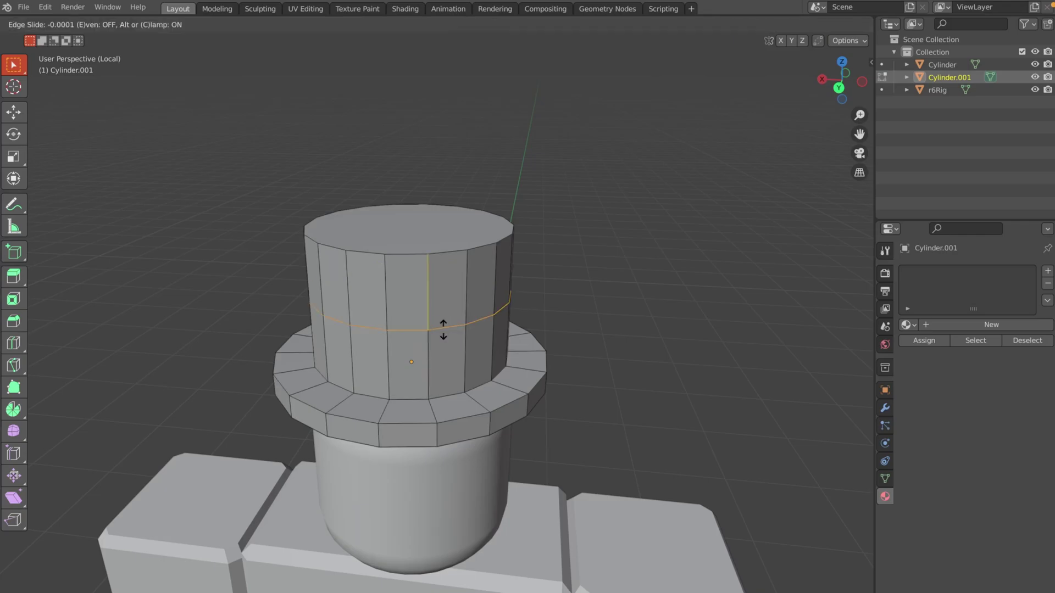
{"action": "left_click", "coordinate": [434, 372]}
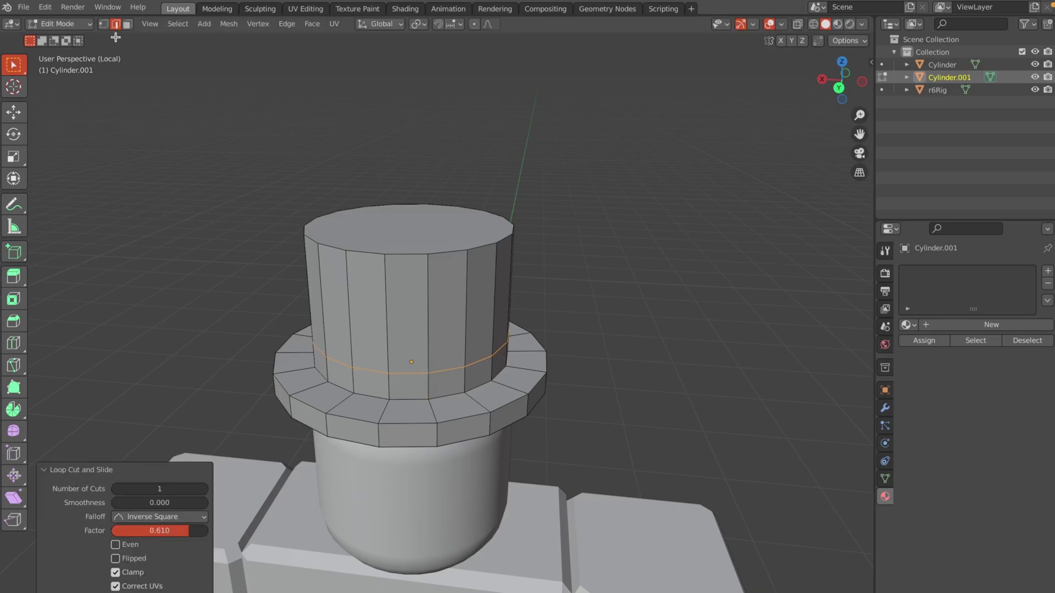
- Select the face loop at the crown's base and extrude it outward into a hat band, scaled about 1.061 in X and Y with Z locked
{"action": "key", "text": "3"}
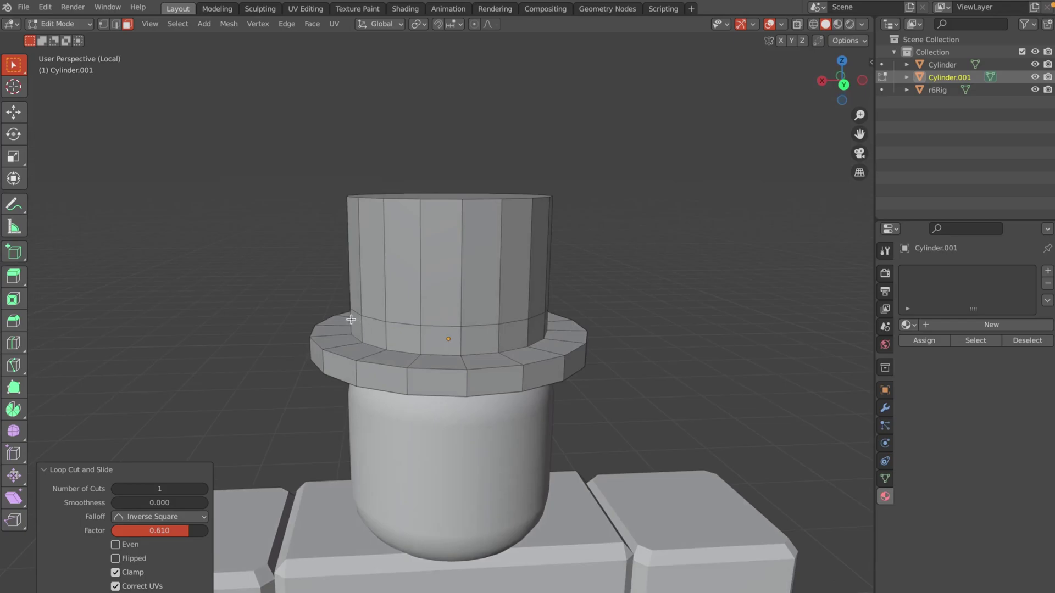
{"action": "left_click", "coordinate": [353, 319], "text": "alt"}
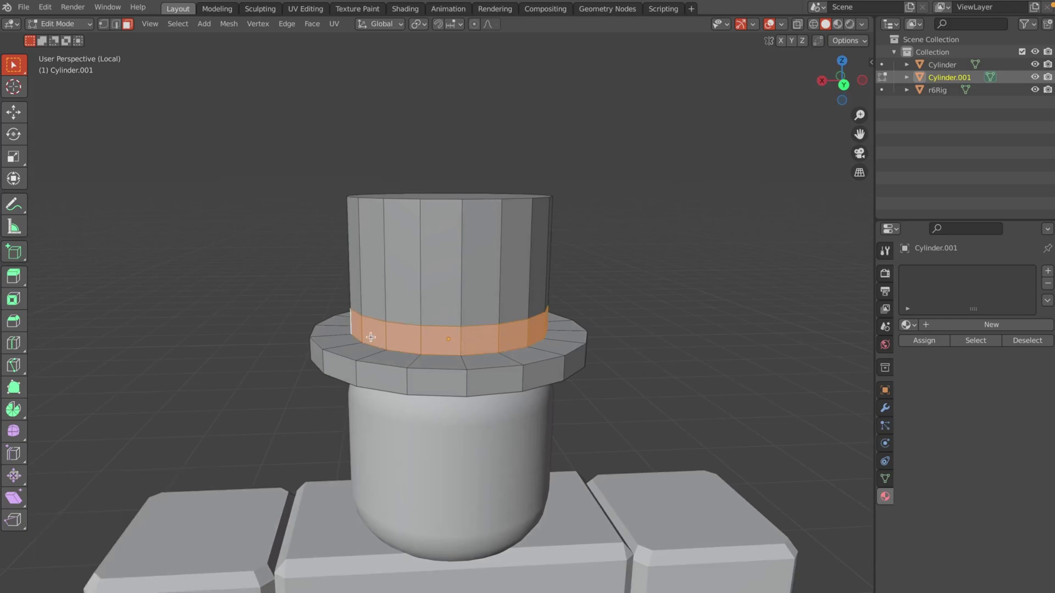
{"action": "scroll", "coordinate": [520, 346], "scroll_direction": "up", "scroll_amount": 5}
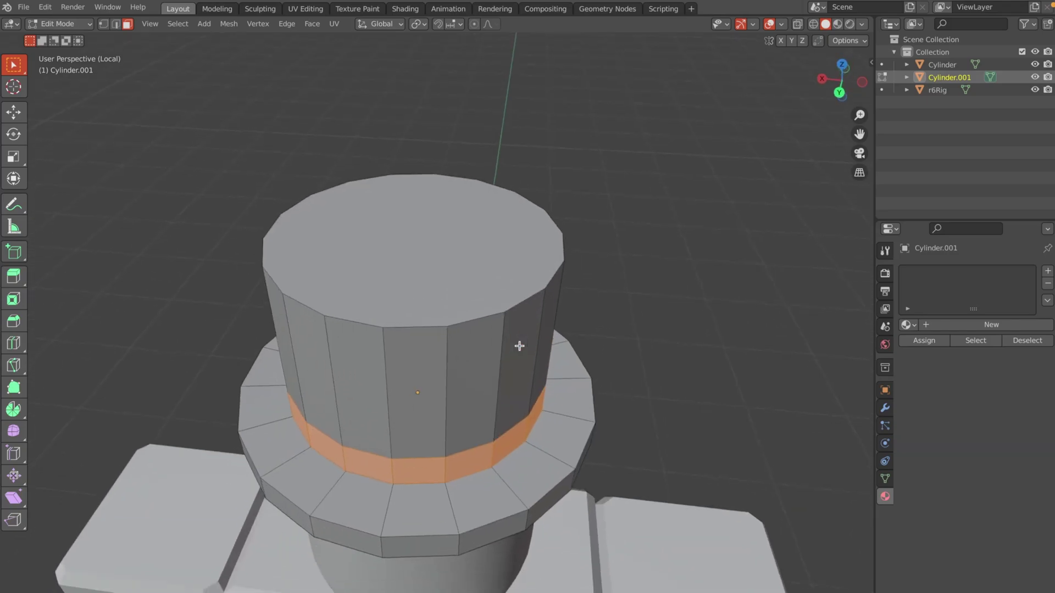
{"action": "key", "text": "e"}
{"action": "right_click", "coordinate": [641, 356]}
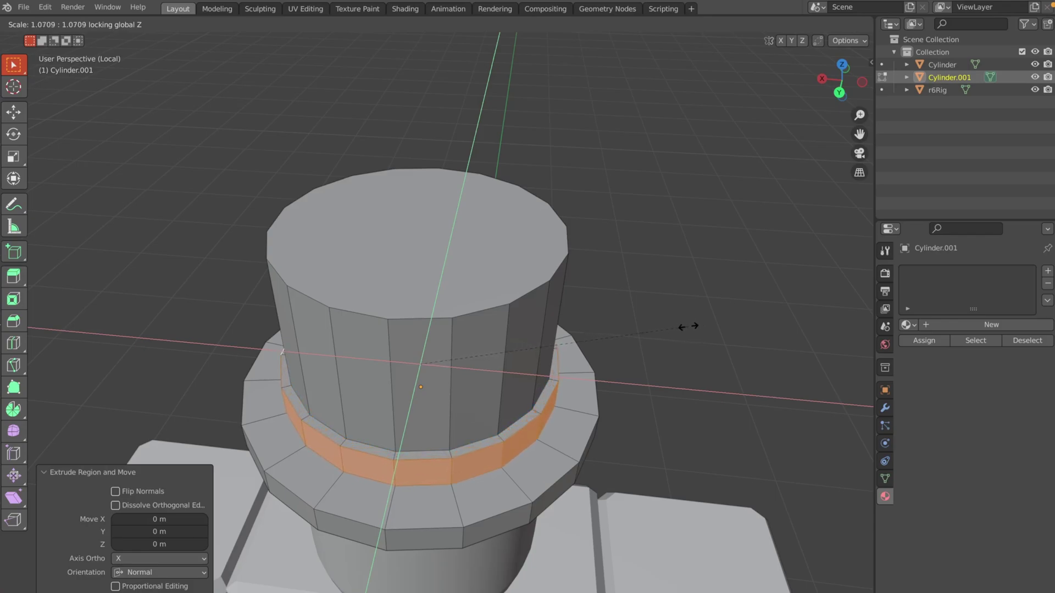
{"action": "left_click", "coordinate": [683, 329]}
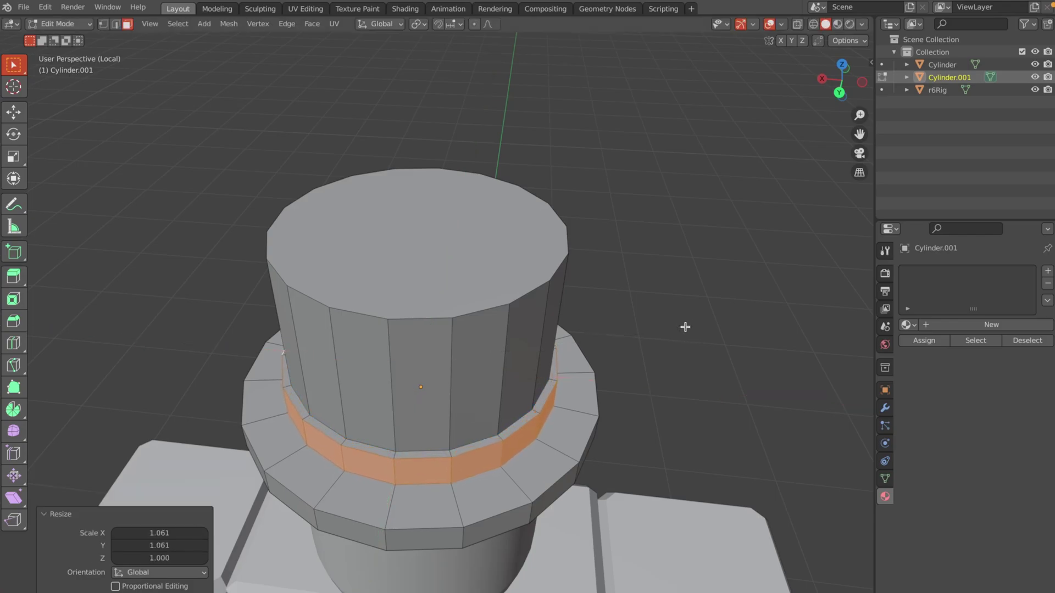
- Scale up the crown's top face slightly so the hat flares outward toward the top
{"action": "left_click", "coordinate": [397, 244]}
{"action": "key", "text": "s"}
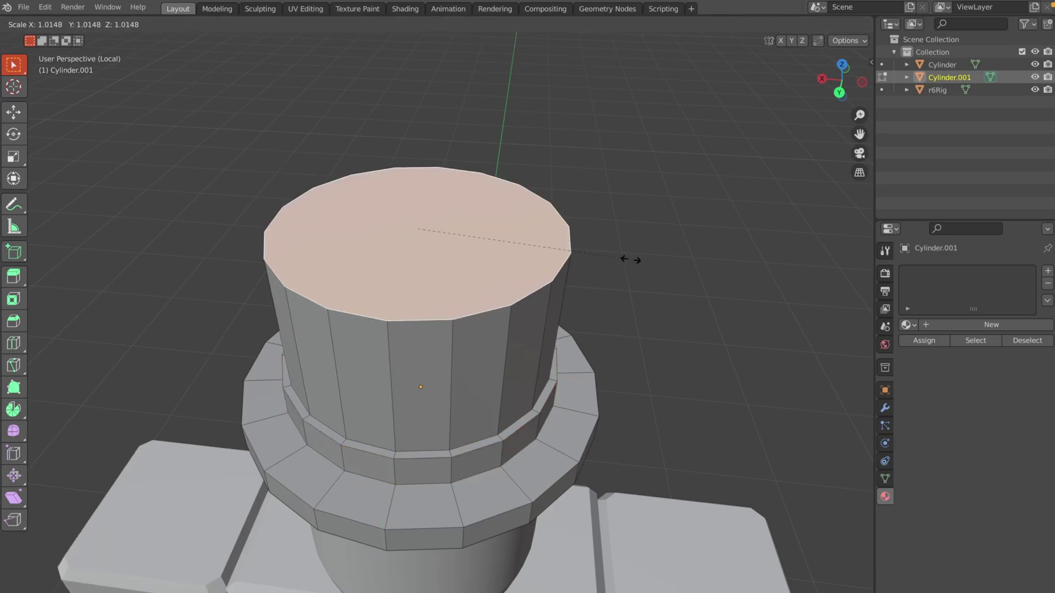
{"action": "left_click", "coordinate": [643, 261]}
{"action": "mouse_move", "coordinate": [642, 261]}
{"action": "middle_mouse_down"}
{"action": "mouse_move", "coordinate": [643, 226]}
{"action": "mouse_move", "coordinate": [645, 265]}
{"action": "middle_mouse_up"}
{"action": "scroll", "coordinate": [642, 260], "scroll_direction": "down", "scroll_amount": 2}
{"action": "key", "text": "Tab"}
{"action": "key", "text": "Tab"}
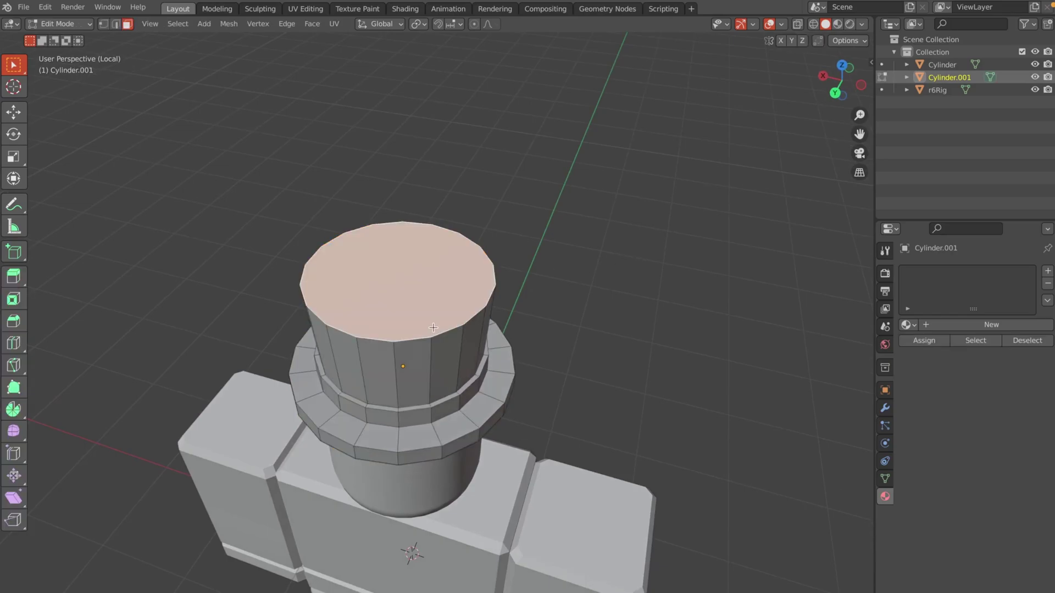
{"action": "scroll", "coordinate": [433, 328], "scroll_direction": "up", "scroll_amount": 4}
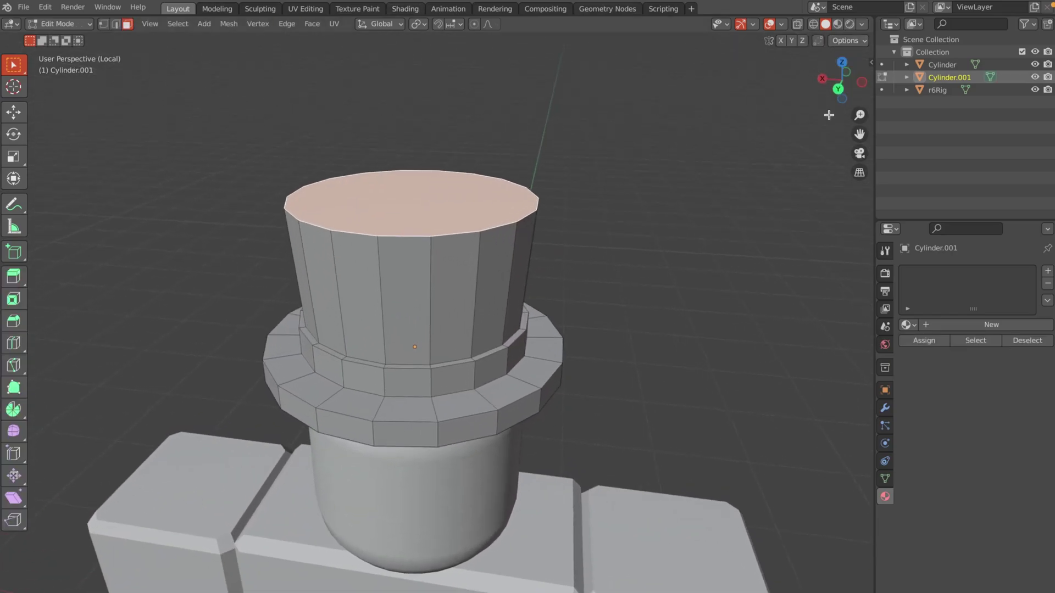
- Select the whole crown and hat band through the mesh from the back view and scale them 1.028 in X and Y with Z locked
{"action": "left_click", "coordinate": [836, 94]}
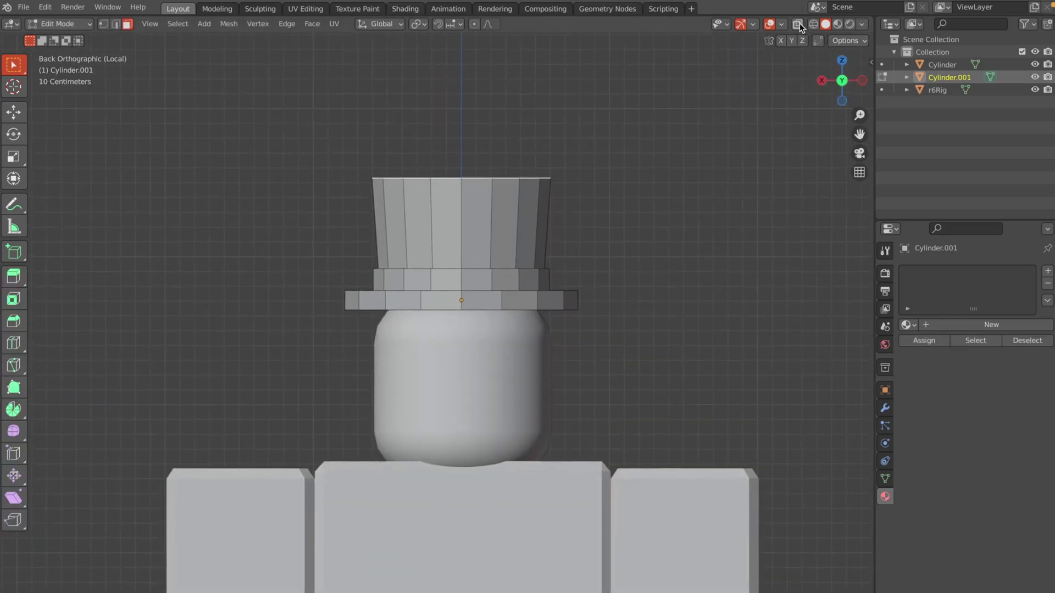
{"action": "left_click", "coordinate": [797, 24]}
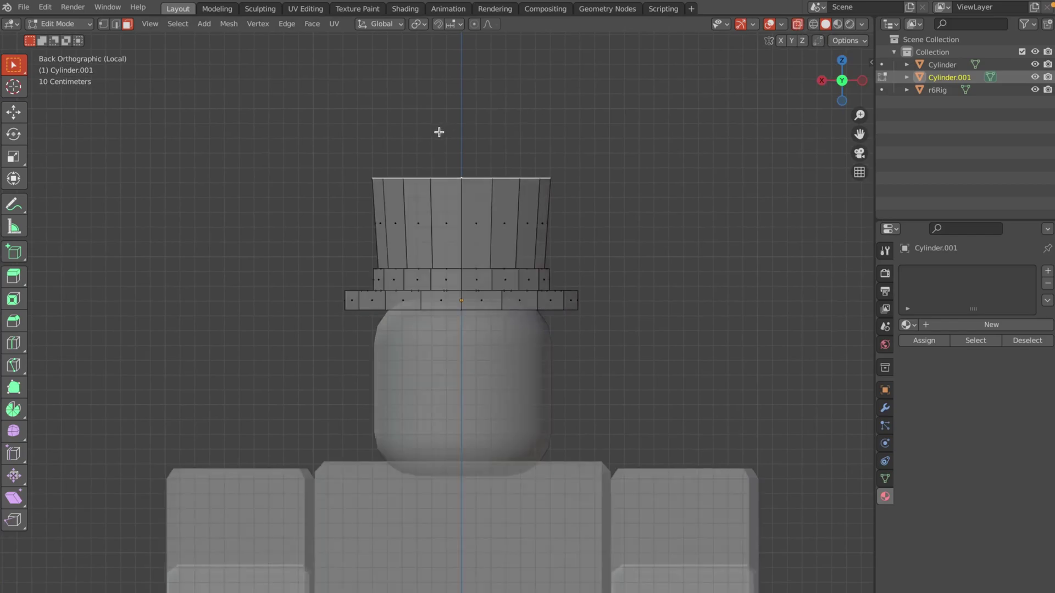
{"action": "left_click_drag", "start_coordinate": [352, 142], "coordinate": [575, 286]}
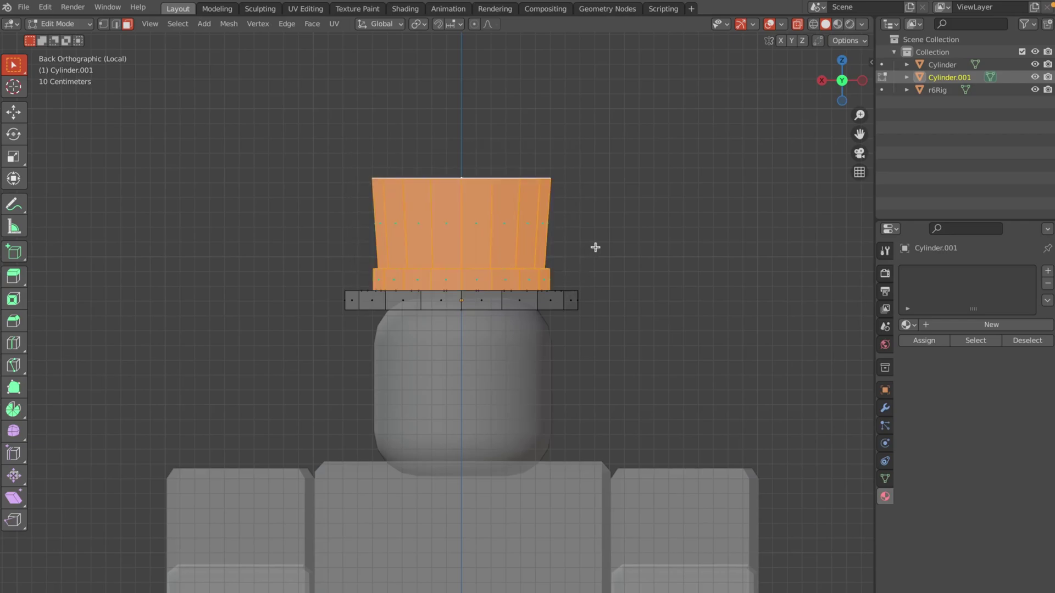
{"action": "key", "text": "s"}
{"action": "key", "text": "shift+z"}
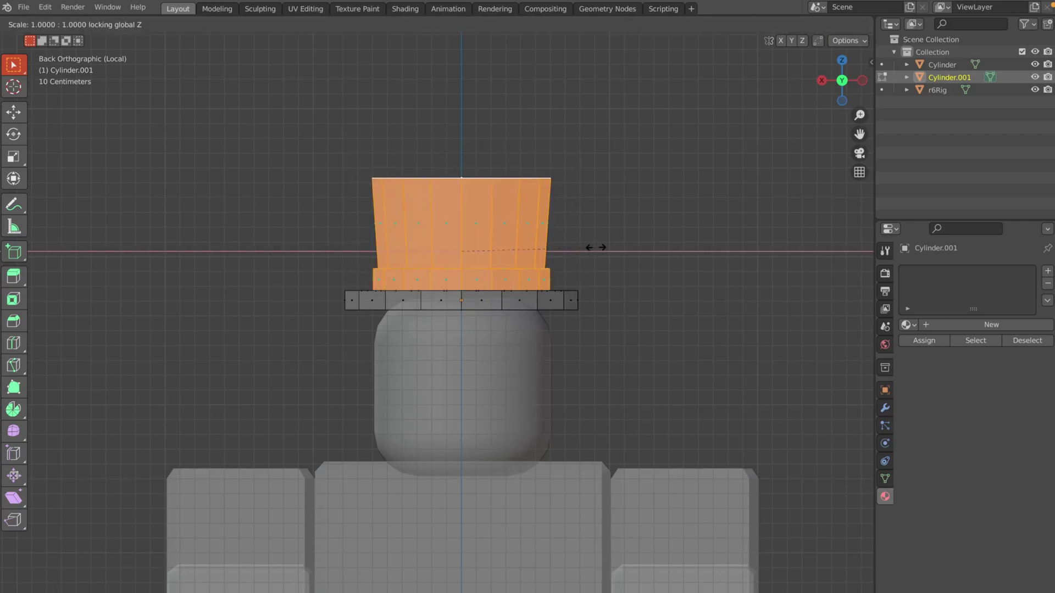
{"action": "left_click", "coordinate": [632, 250]}
{"action": "middle_click_drag", "start_coordinate": [606, 244], "coordinate": [474, 235]}
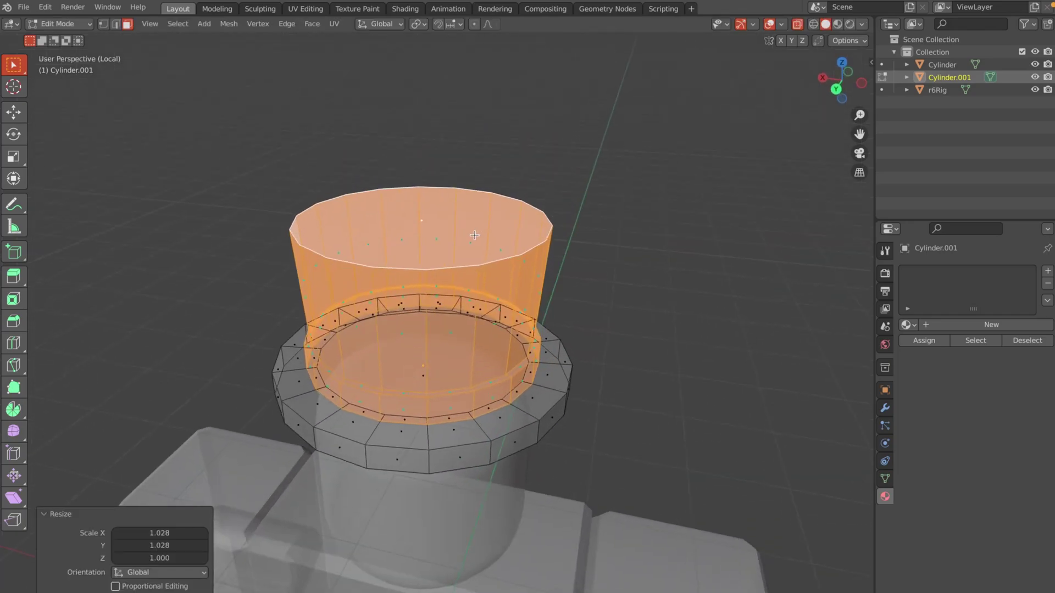
{"action": "left_click", "coordinate": [797, 24]}
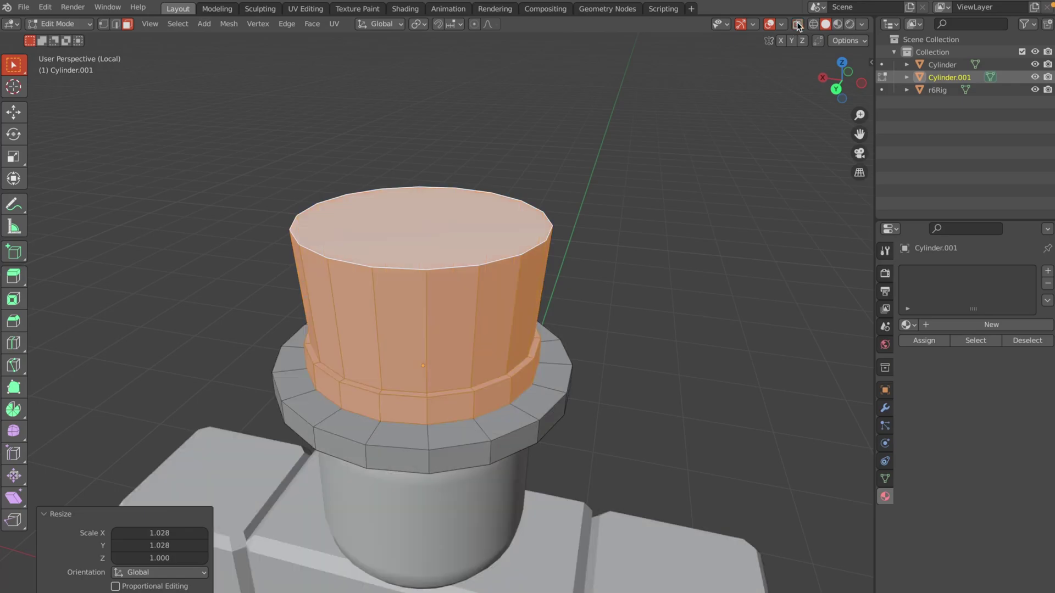
- Raise the crown's top face about 0.016 m along Z and return to Object Mode
{"action": "left_click", "coordinate": [502, 204]}
{"action": "key", "text": "g"}
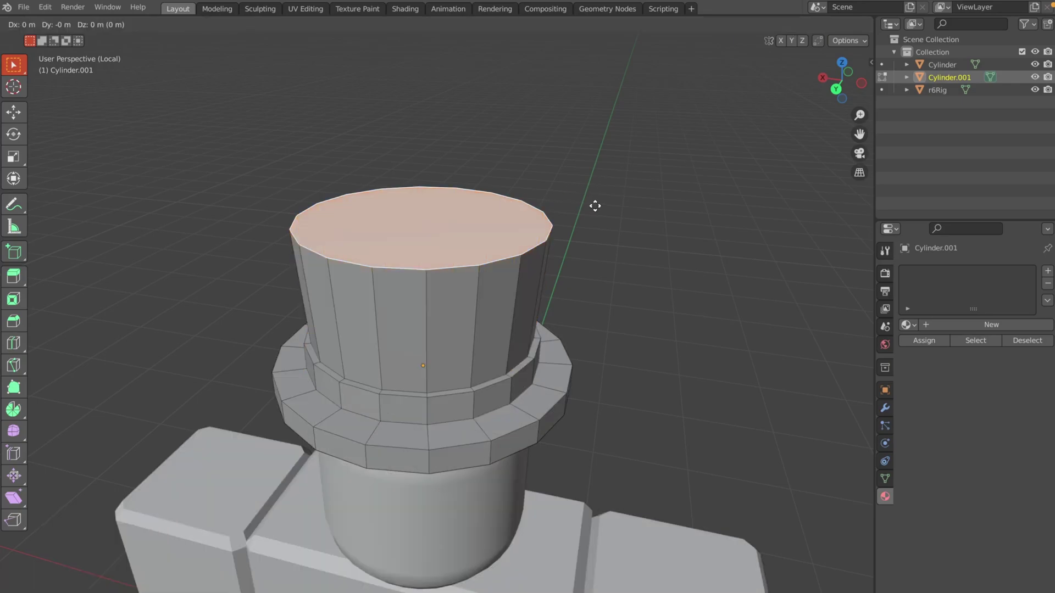
{"action": "key", "text": "z"}
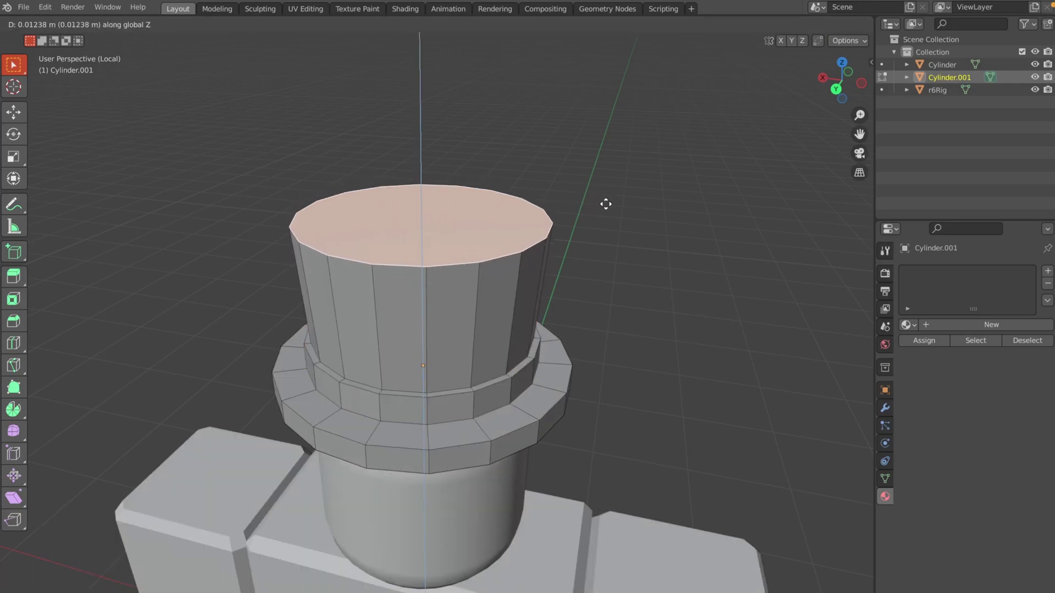
{"action": "left_click", "coordinate": [604, 203]}
{"action": "scroll", "coordinate": [605, 203], "scroll_direction": "down", "scroll_amount": 5}
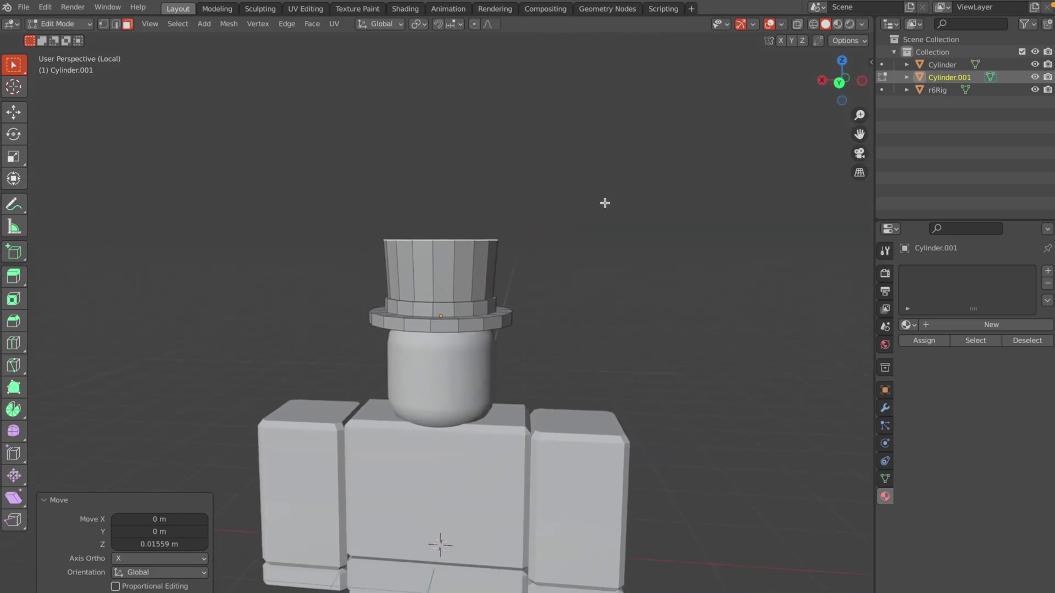
{"action": "key", "text": "Tab"}
{"action": "scroll", "coordinate": [605, 202], "scroll_direction": "up", "scroll_amount": 4}
{"action": "scroll", "coordinate": [605, 202], "scroll_direction": "down", "scroll_amount": 2}
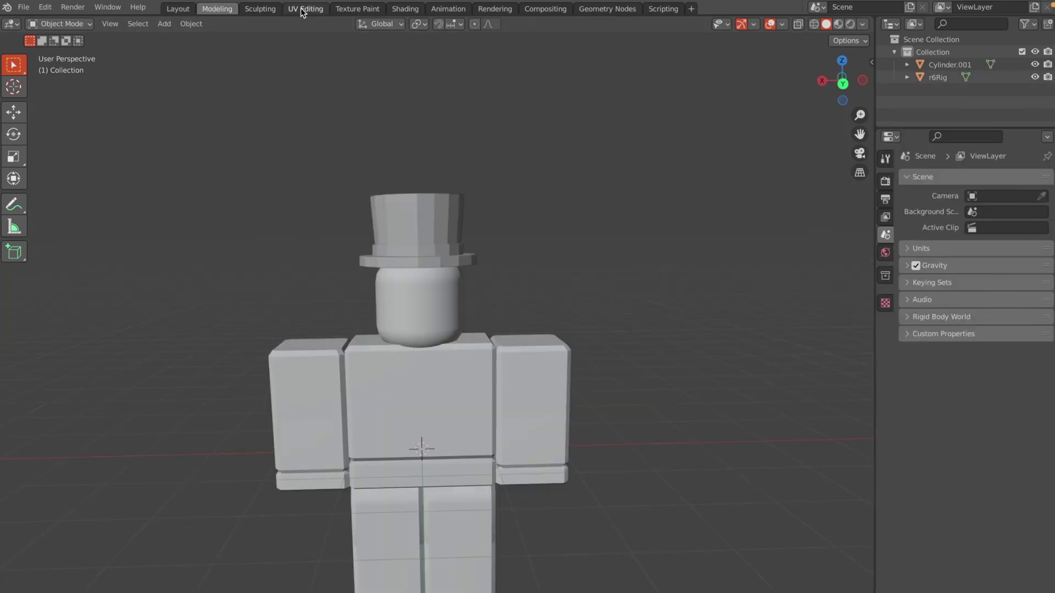
- Switch to the UV Editing workspace and enter Edit Mode on the top hat
{"action": "left_click", "coordinate": [302, 9]}
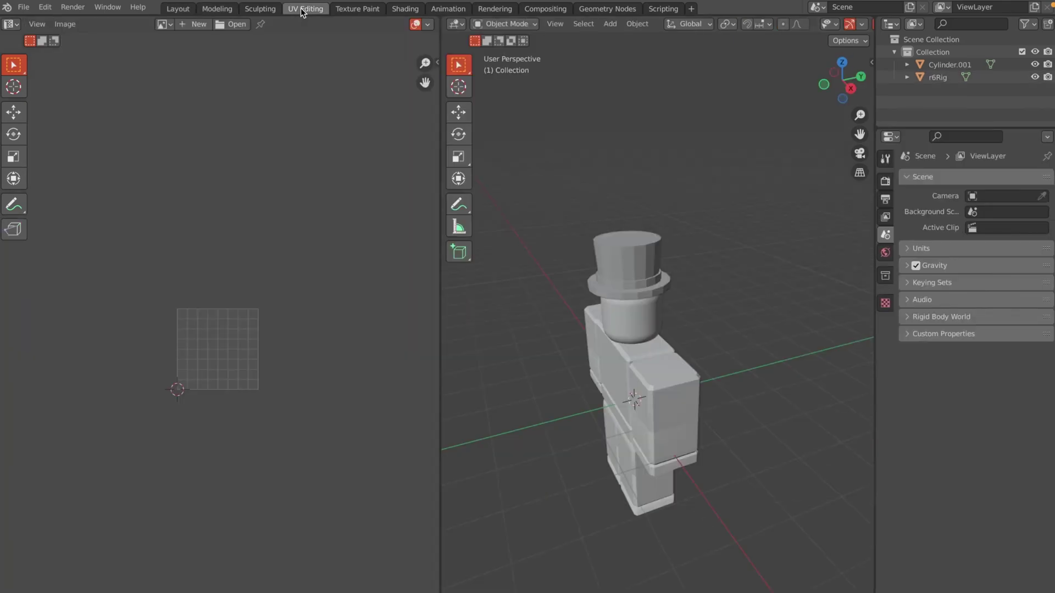
{"action": "left_click", "coordinate": [642, 269]}
{"action": "key", "text": "Tab"}
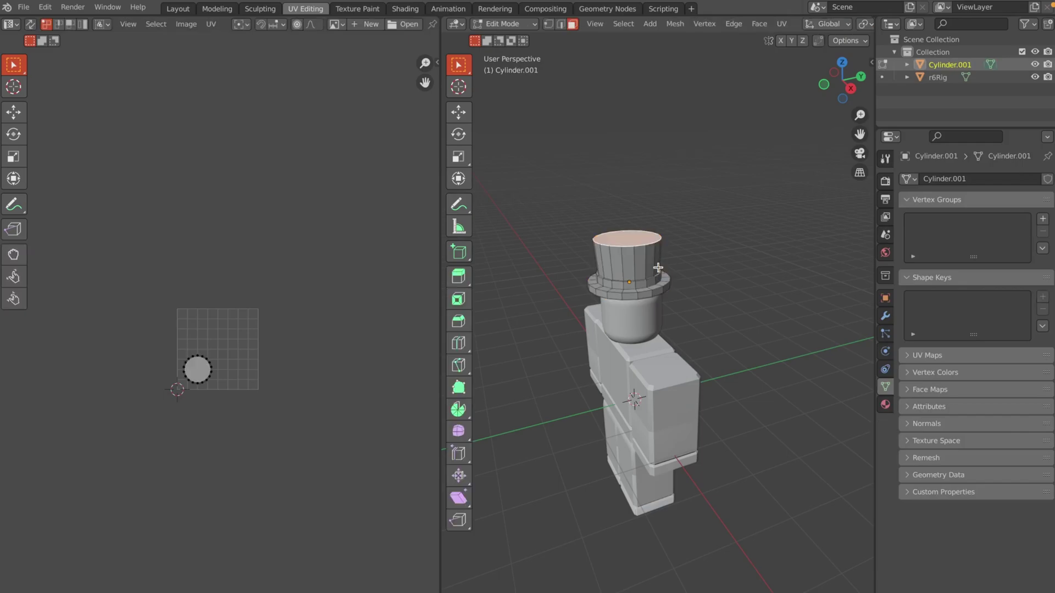
- Map the UVs of all the hat's faces with Project from View, using the back orthographic view
{"action": "middle_click_drag", "start_coordinate": [701, 248], "coordinate": [705, 250]}
{"action": "left_click", "coordinate": [840, 93]}
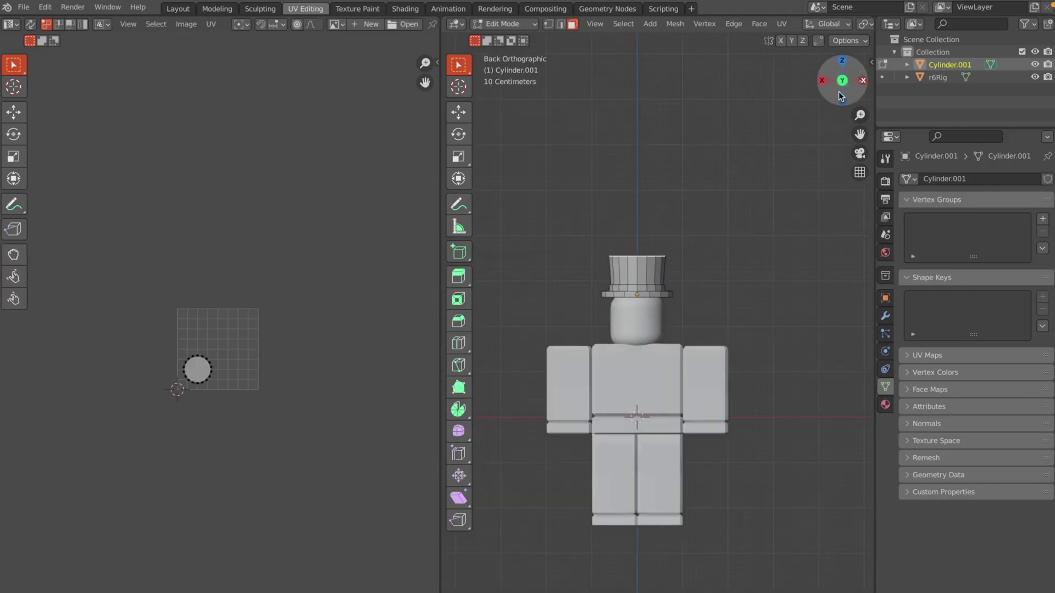
{"action": "scroll", "coordinate": [693, 234], "scroll_direction": "up", "scroll_amount": 3}
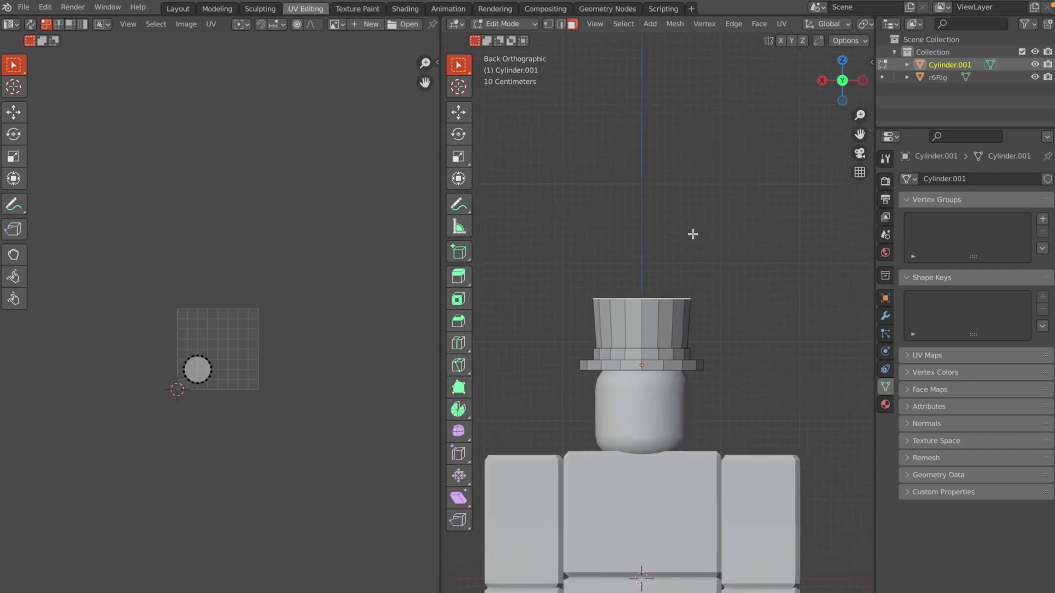
{"action": "key", "text": "a"}
{"action": "key", "text": "u"}
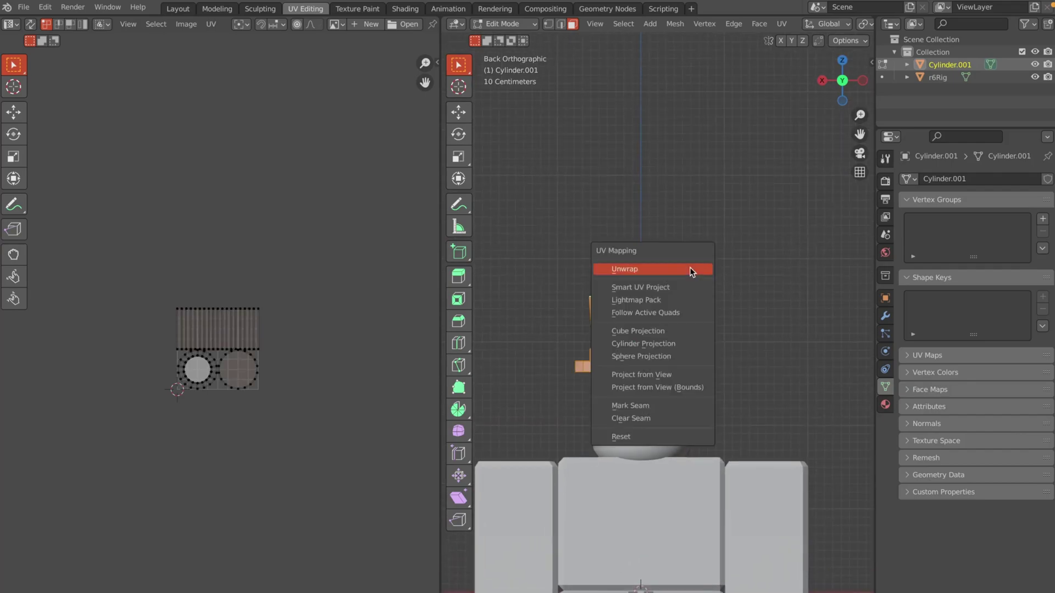
{"action": "left_click", "coordinate": [691, 374]}
{"action": "scroll", "coordinate": [208, 354], "scroll_direction": "up", "scroll_amount": 6}
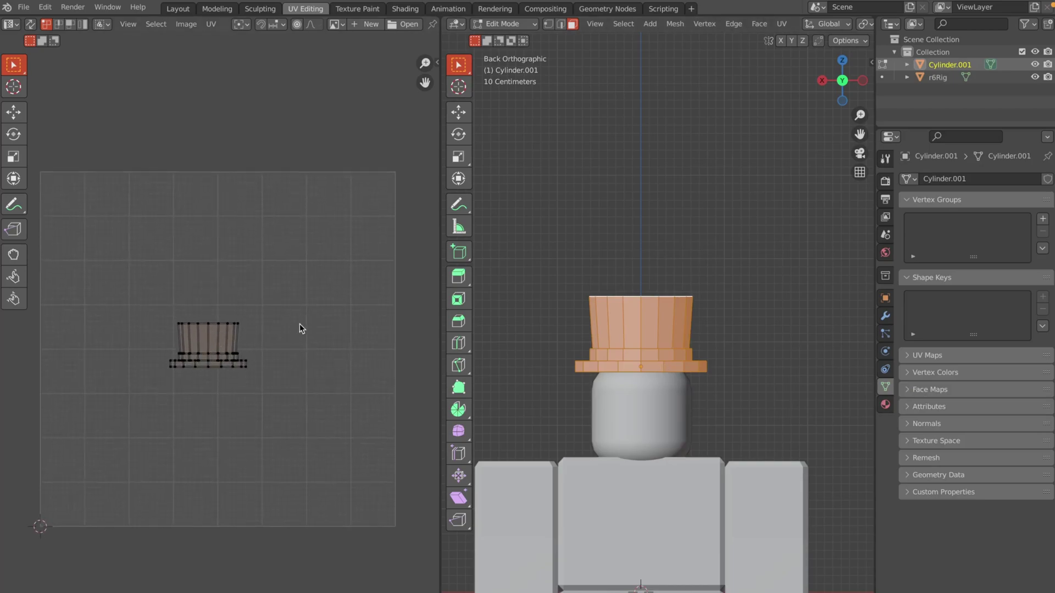
- Find the colour palette image Pallet.png in the file browser and open it in the UV editor
{"action": "left_click", "coordinate": [405, 24]}
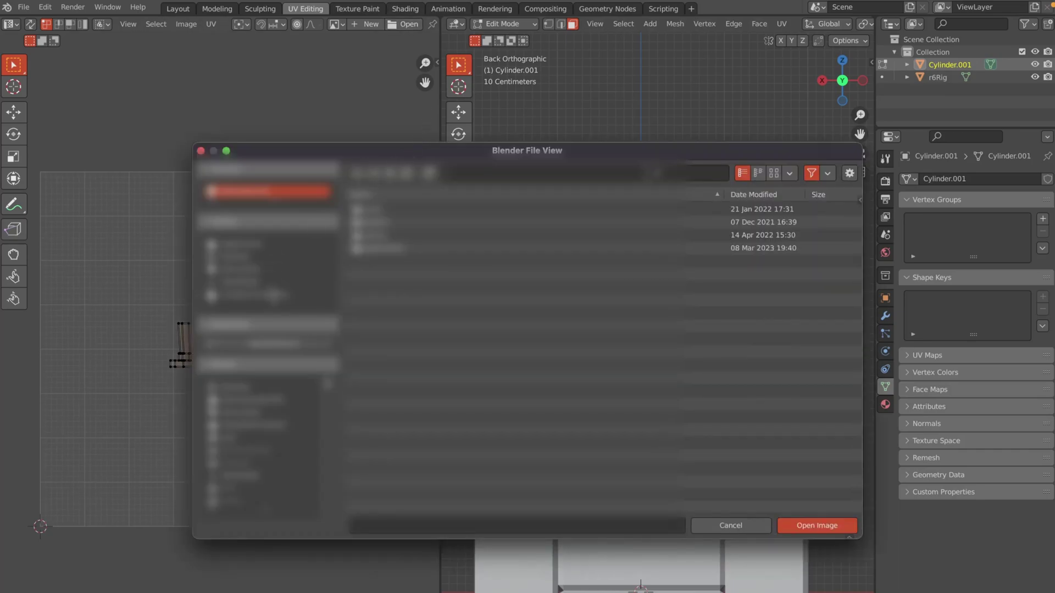
{"action": "left_click", "coordinate": [267, 282]}
{"action": "left_click", "coordinate": [697, 169]}
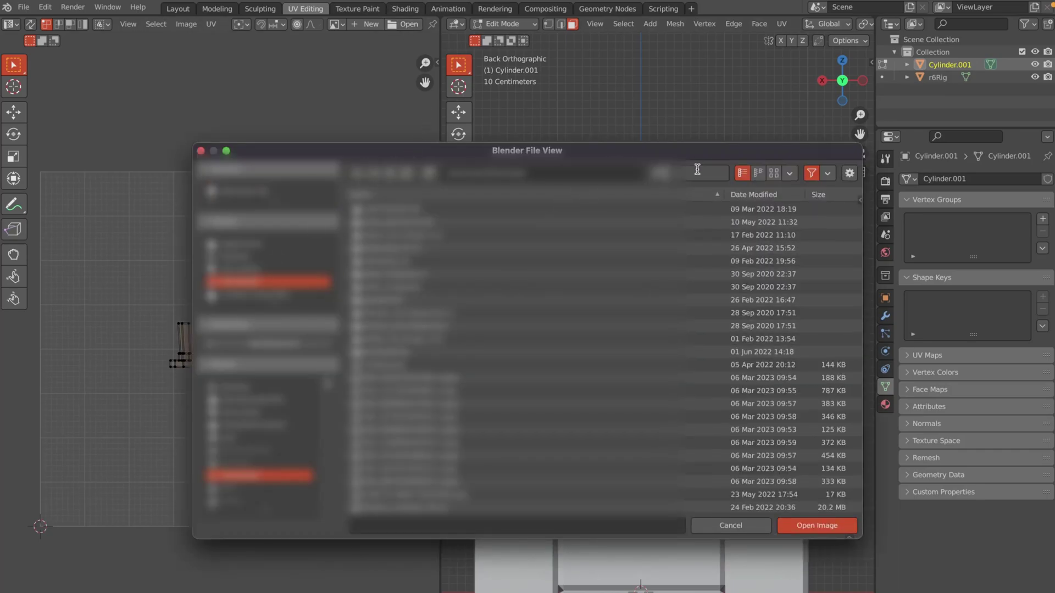
{"action": "type", "text": "..."}
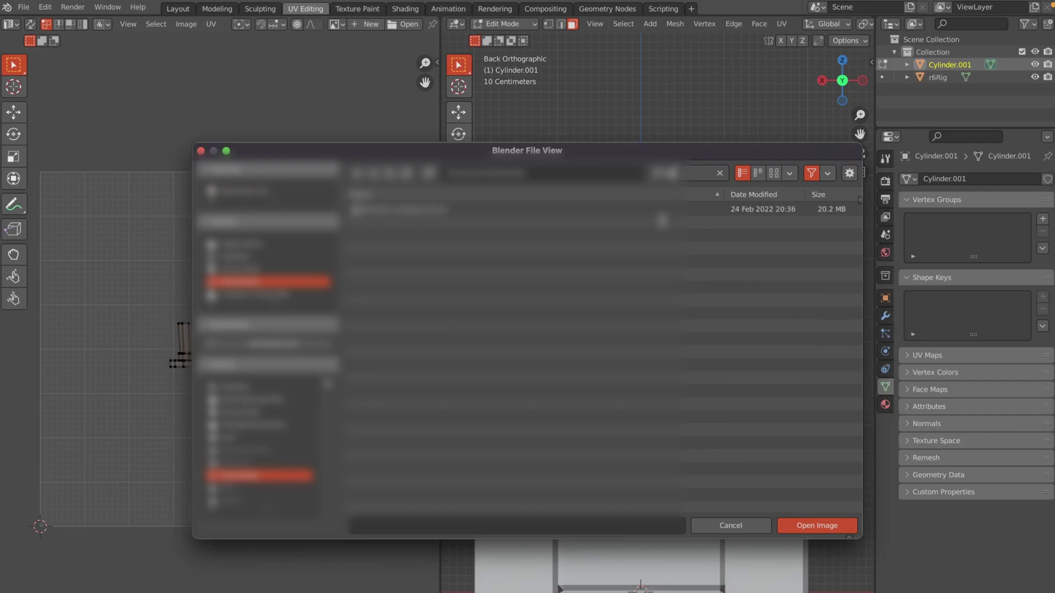
{"action": "left_click", "coordinate": [236, 270]}
{"action": "left_click", "coordinate": [686, 167]}
{"action": "type", "text": "..."}
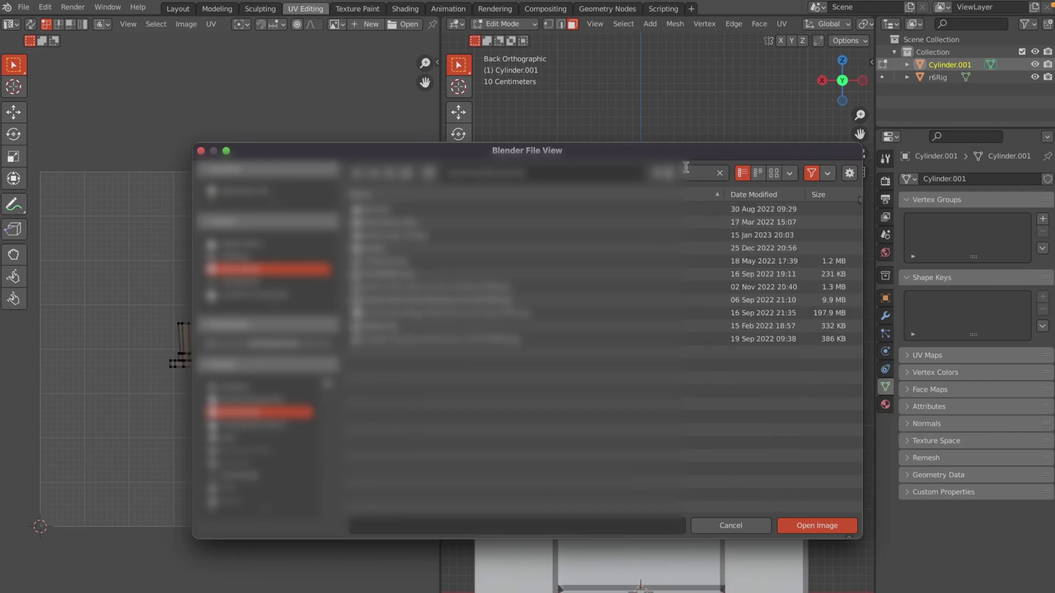
{"action": "key", "text": "BackSpace"}
{"action": "type", "text": "..."}
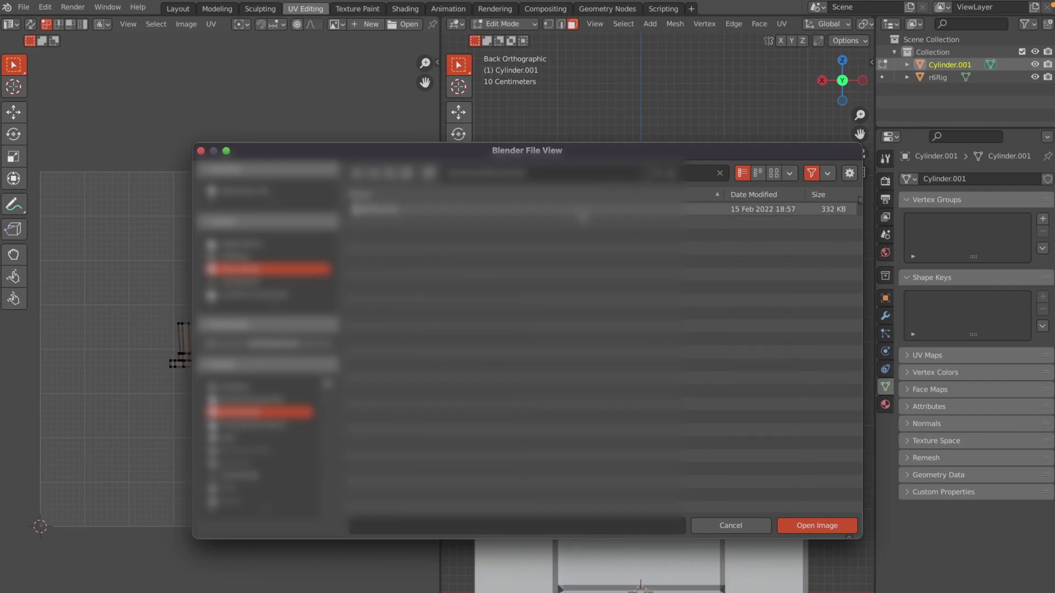
{"action": "double_click", "coordinate": [549, 210]}
{"action": "scroll", "coordinate": [264, 354], "scroll_direction": "down", "scroll_amount": 7}
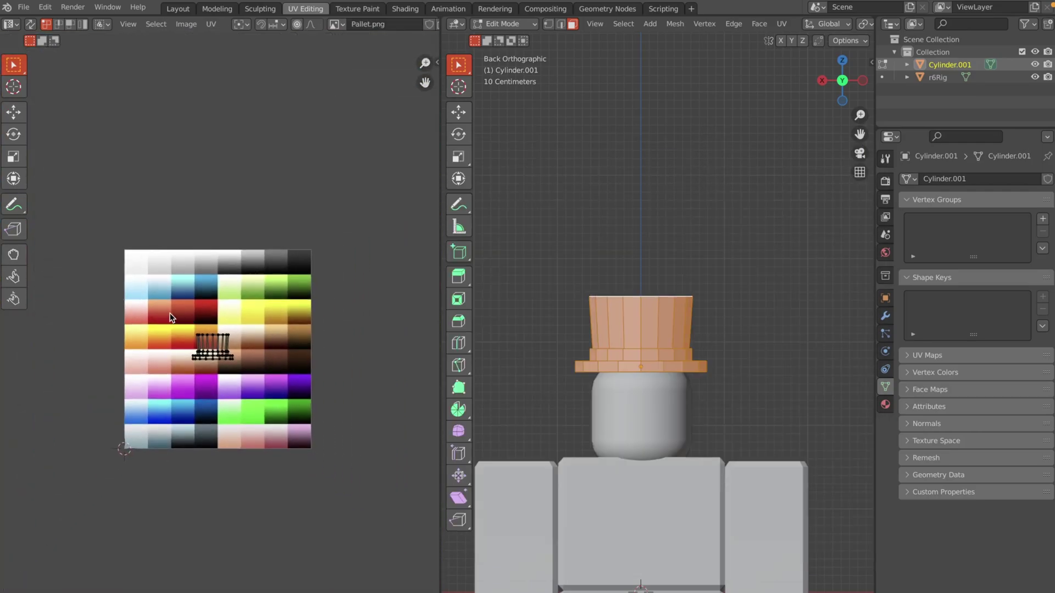
- Select the hat band's faces all the way around the crown, including the band's thin upper rim
{"action": "middle_click_drag", "start_coordinate": [676, 383], "coordinate": [681, 379]}
{"action": "scroll", "coordinate": [687, 373], "scroll_direction": "up", "scroll_amount": 6}
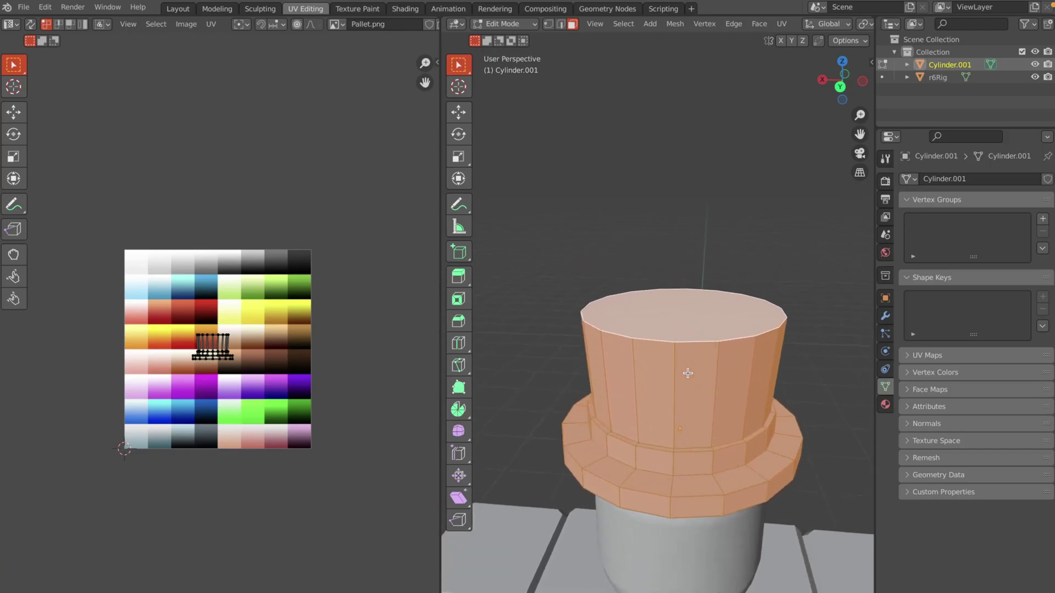
{"action": "left_click", "coordinate": [595, 381]}
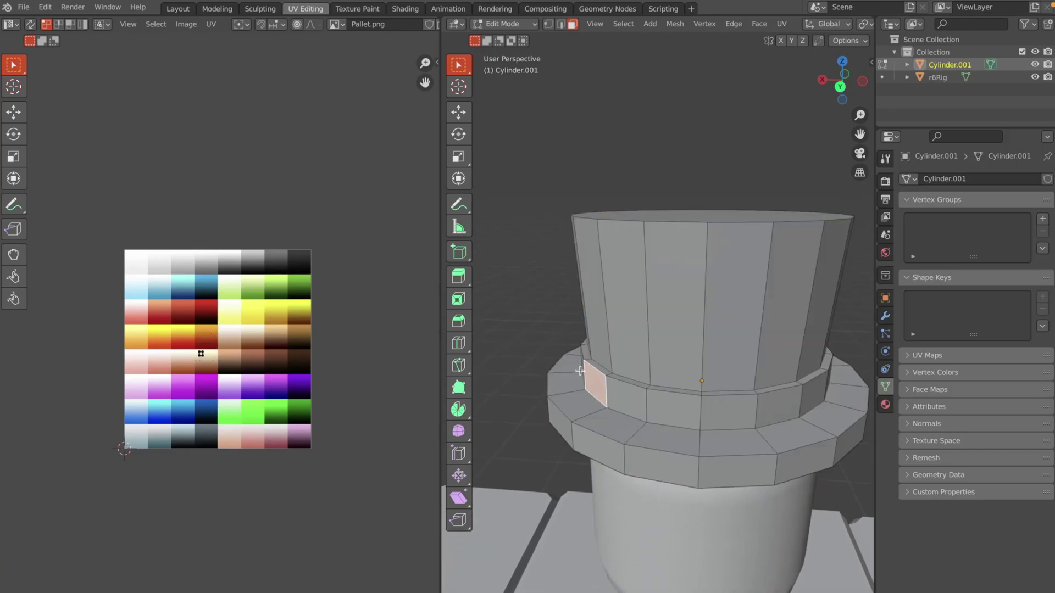
{"action": "middle_click_drag", "start_coordinate": [580, 371], "coordinate": [579, 367]}
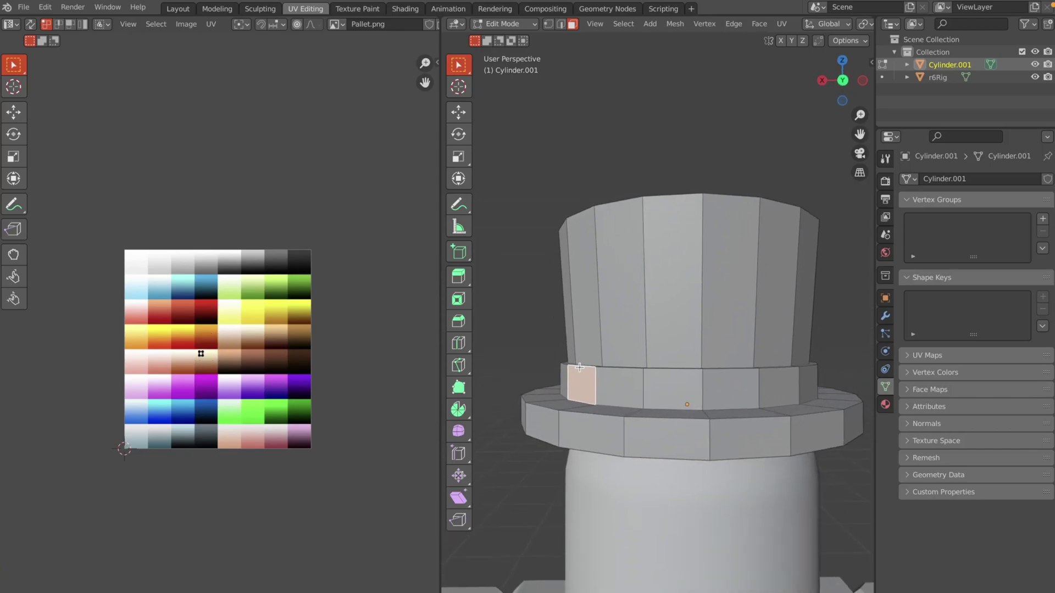
{"action": "left_click", "coordinate": [555, 376], "text": "shift"}
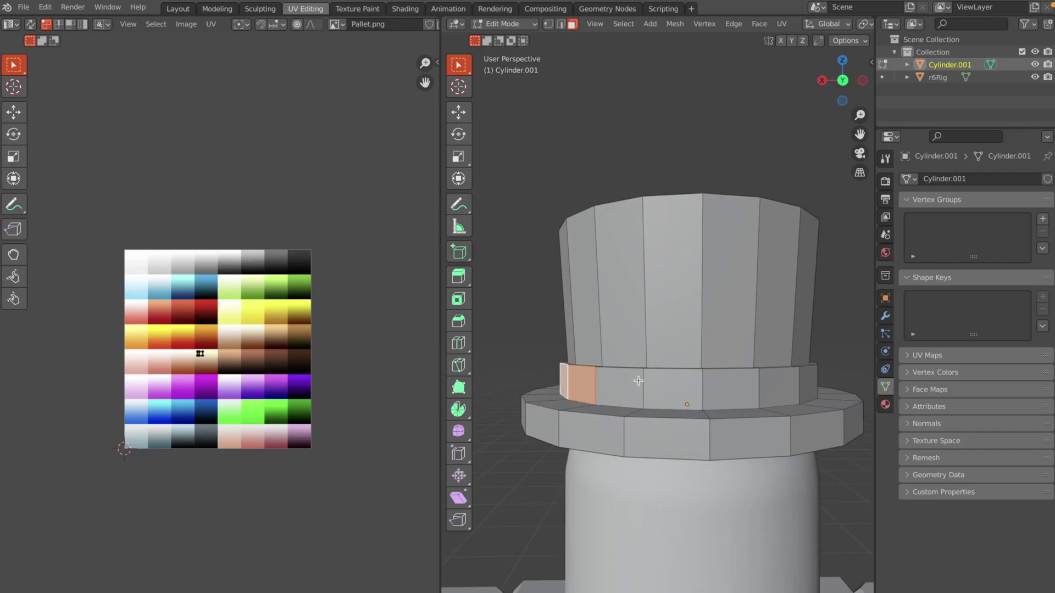
{"action": "left_click", "coordinate": [823, 371], "text": "alt"}
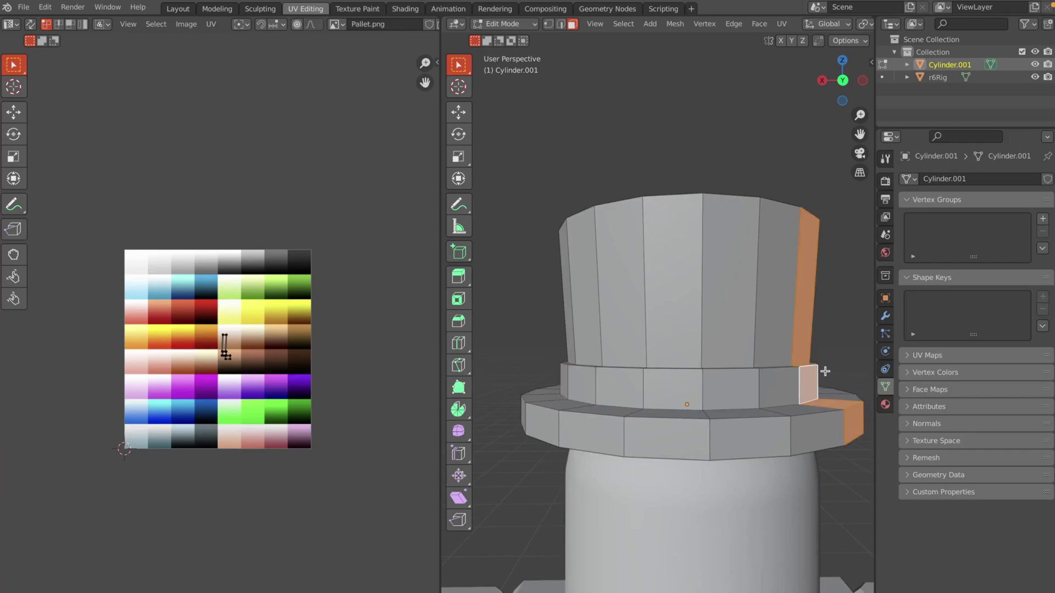
{"action": "left_click", "coordinate": [819, 371], "text": "alt"}
{"action": "middle_click_drag", "start_coordinate": [834, 357], "coordinate": [819, 372]}
{"action": "scroll", "coordinate": [819, 372], "scroll_direction": "up", "scroll_amount": 1}
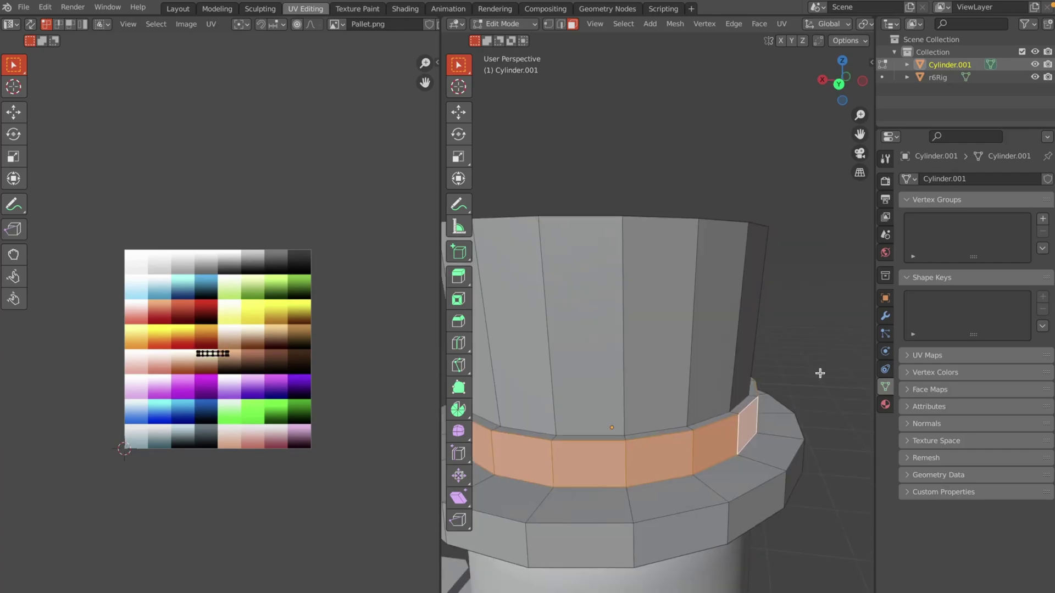
{"action": "left_click", "coordinate": [751, 384], "text": "alt+shift"}
{"action": "key", "text": "ctrl+z"}
{"action": "left_click", "coordinate": [752, 384], "text": "alt+shift"}
{"action": "middle_click_drag", "start_coordinate": [750, 372], "coordinate": [796, 381]}
{"action": "scroll", "coordinate": [797, 381], "scroll_direction": "down", "scroll_amount": 1}
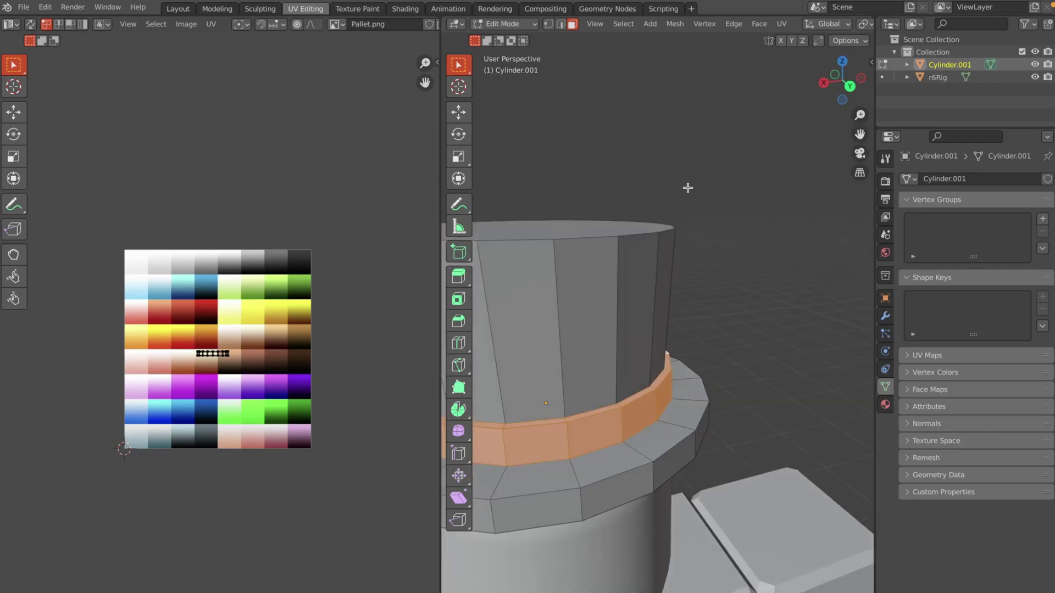
- Unwrap the selected hat band with Project from View and collapse its UVs to a single point by scaling them to 0
{"action": "key", "text": "u"}
{"action": "left_click", "coordinate": [687, 187]}
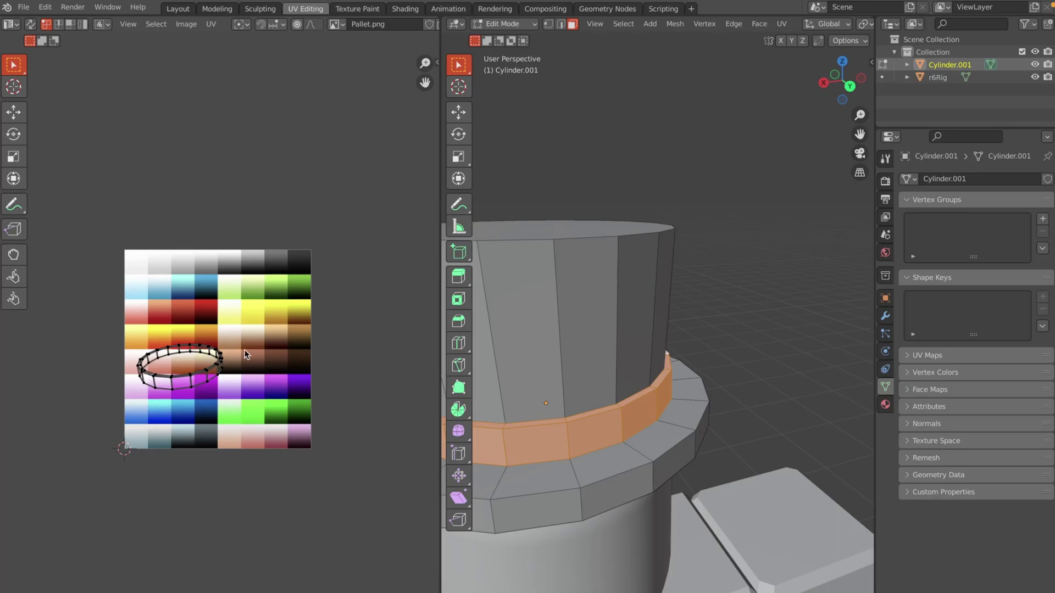
{"action": "type", "text": "as"}
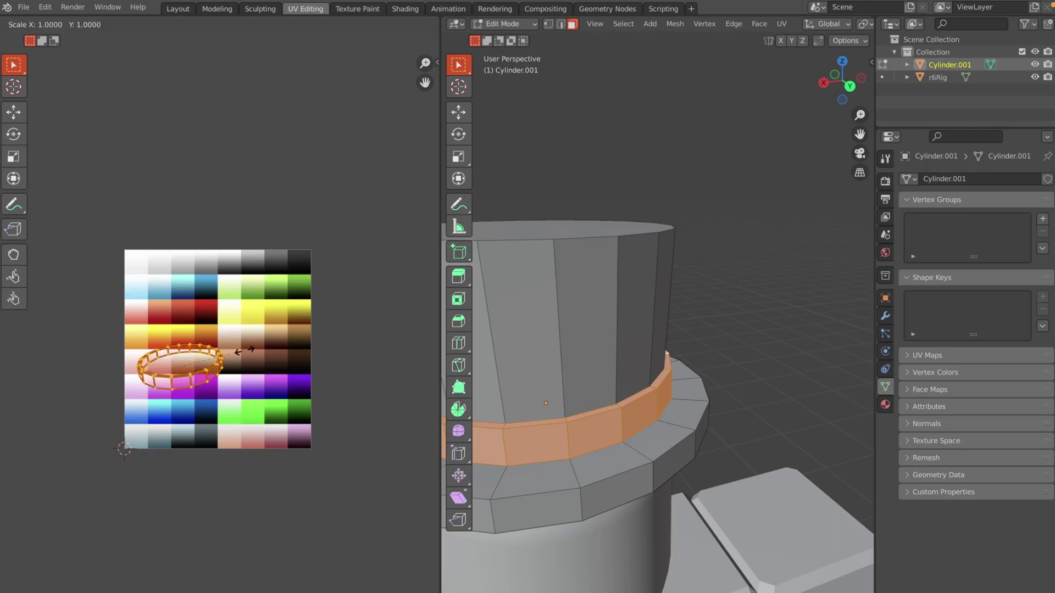
{"action": "type", "text": "0"}
{"action": "key", "text": "Return"}
{"action": "scroll", "coordinate": [206, 367], "scroll_direction": "up", "scroll_amount": 4}
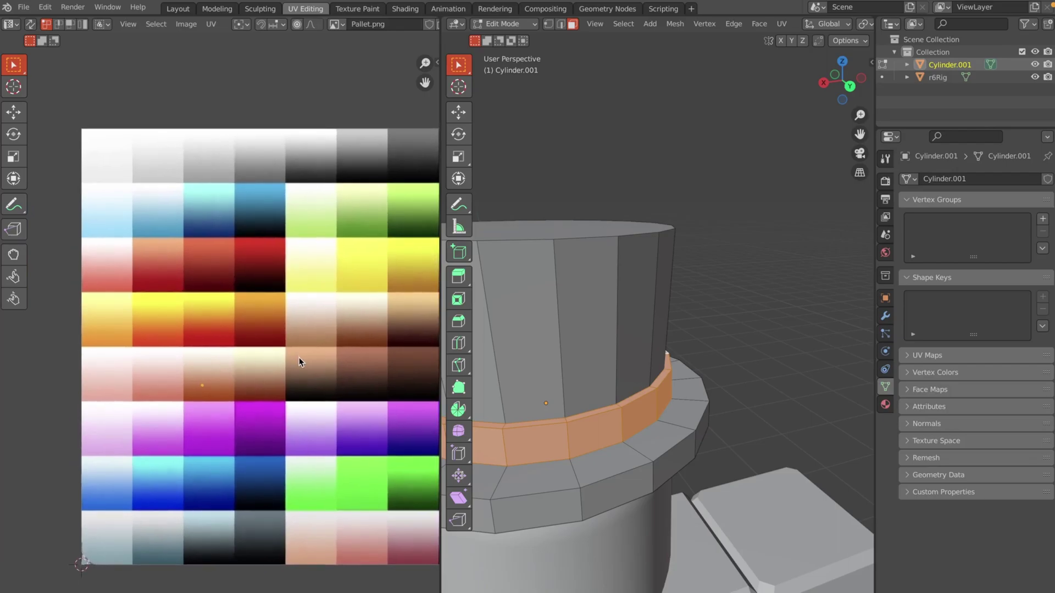
- Move the hat band's collapsed UV point onto the palette's cyan-to-deep-blue swatch
{"action": "key", "text": "g"}
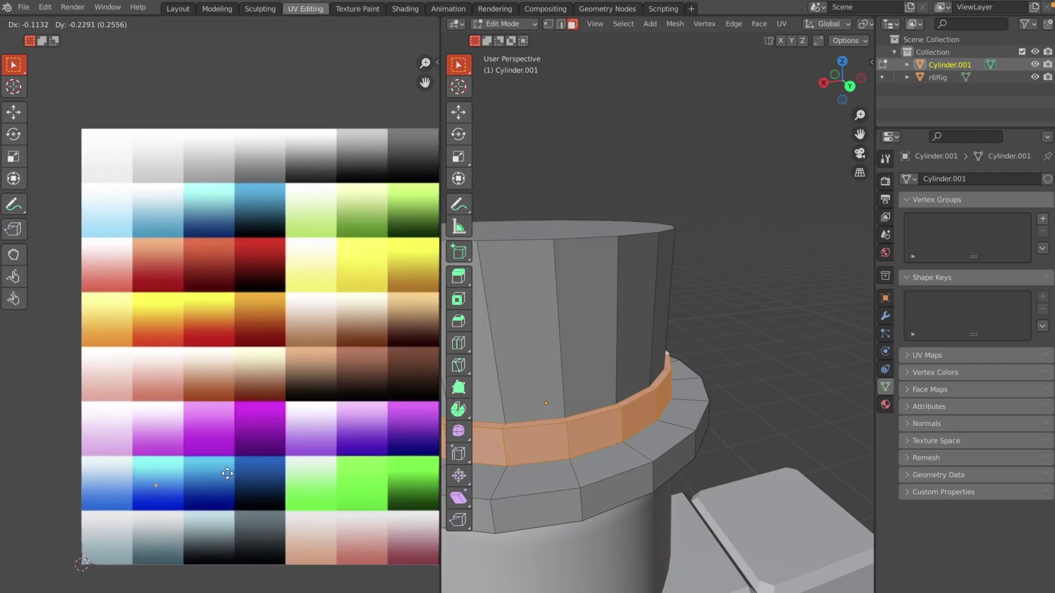
{"action": "left_click", "coordinate": [231, 475]}
{"action": "scroll", "coordinate": [672, 367], "scroll_direction": "left", "scroll_amount": 3, "text": "shift"}
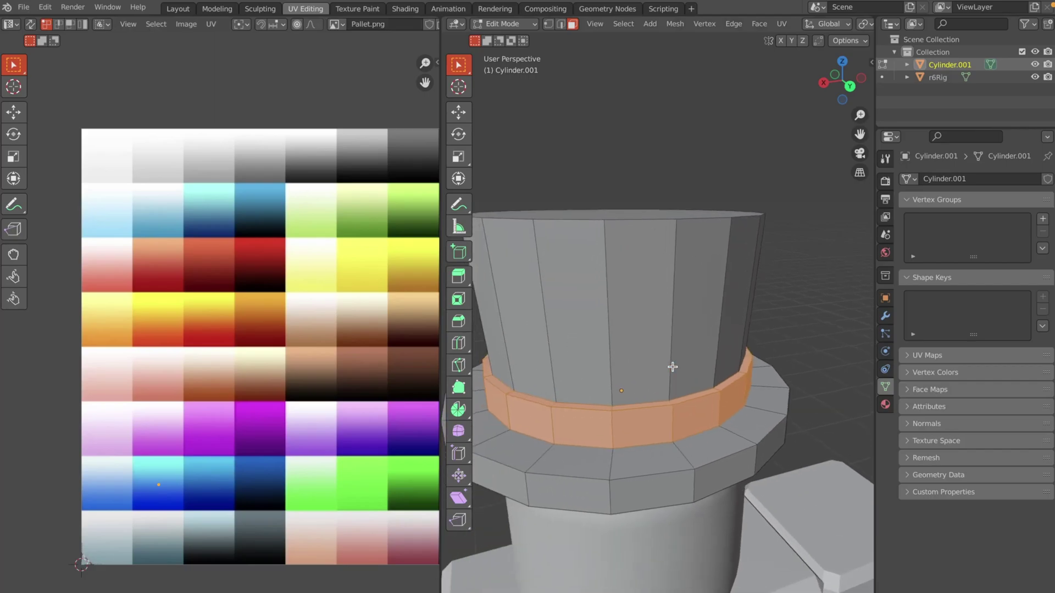
{"action": "scroll", "coordinate": [671, 367], "scroll_direction": "down", "scroll_amount": 1}
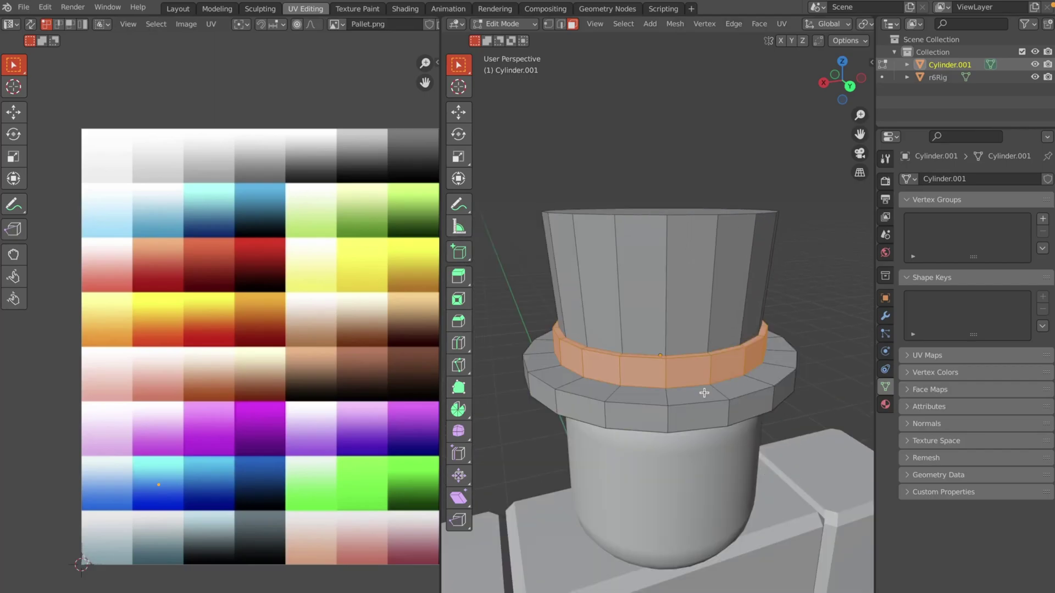
- Invert the selection to the crown and brim, collapse their UVs to a single point and move it onto the palette's white swatch
{"action": "key", "text": "ctrl+i"}
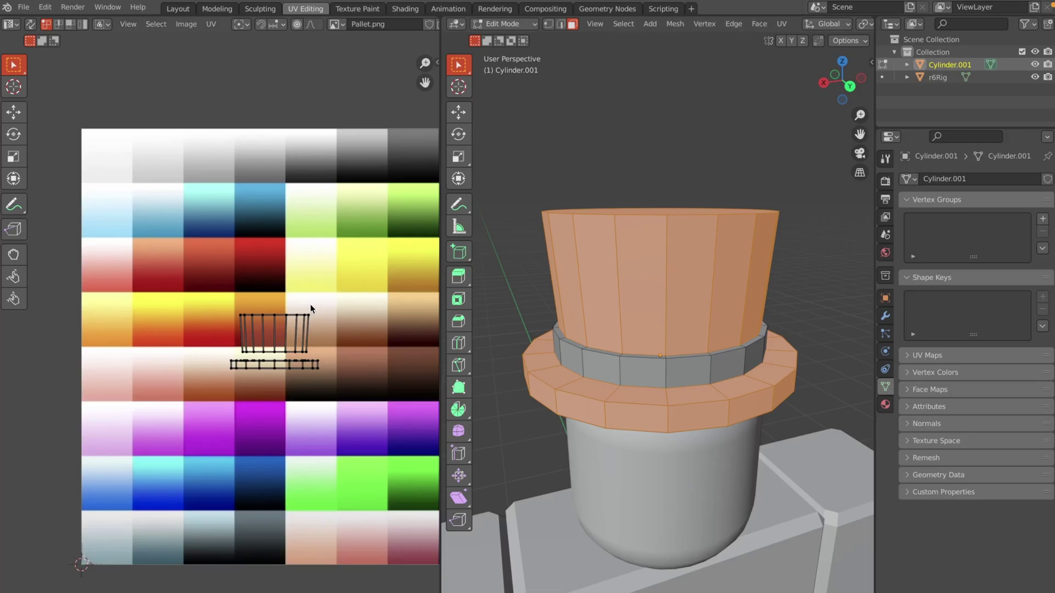
{"action": "key", "text": "s"}
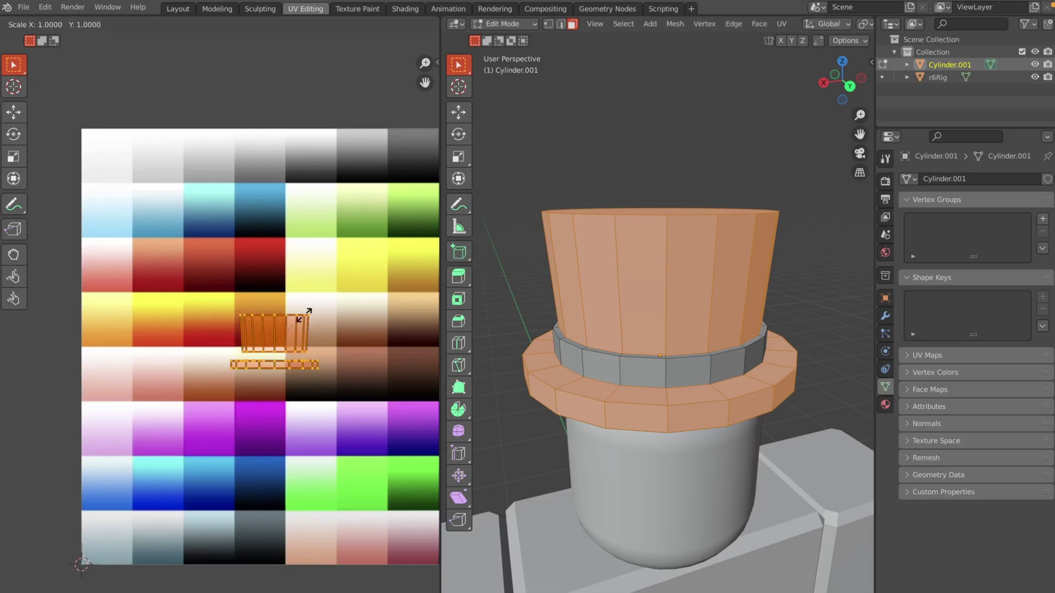
{"action": "key", "text": "0"}
{"action": "key", "text": "Return"}
{"action": "key", "text": "g"}
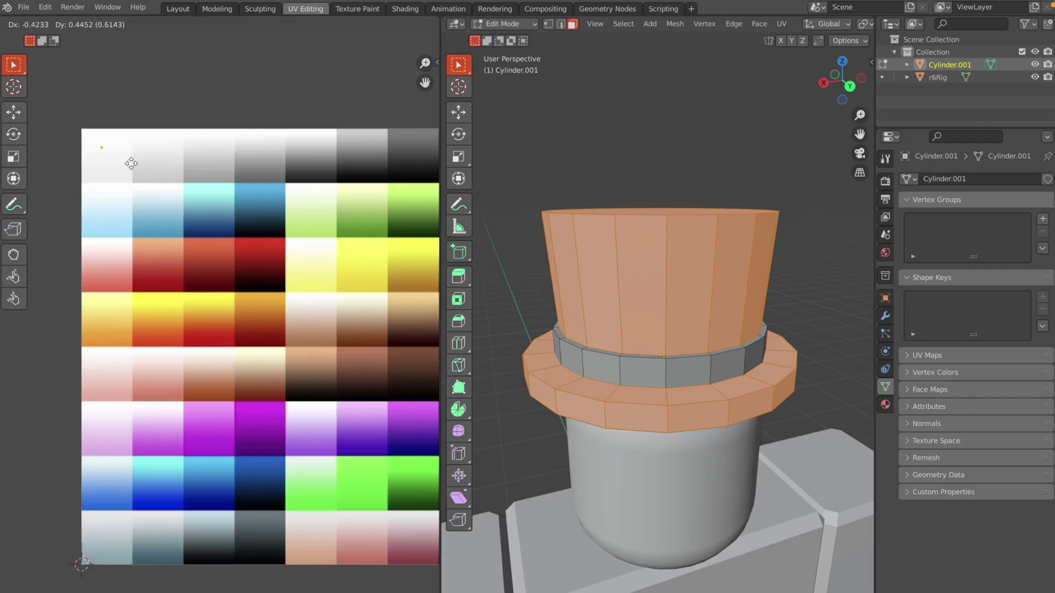
{"action": "left_click", "coordinate": [131, 168]}
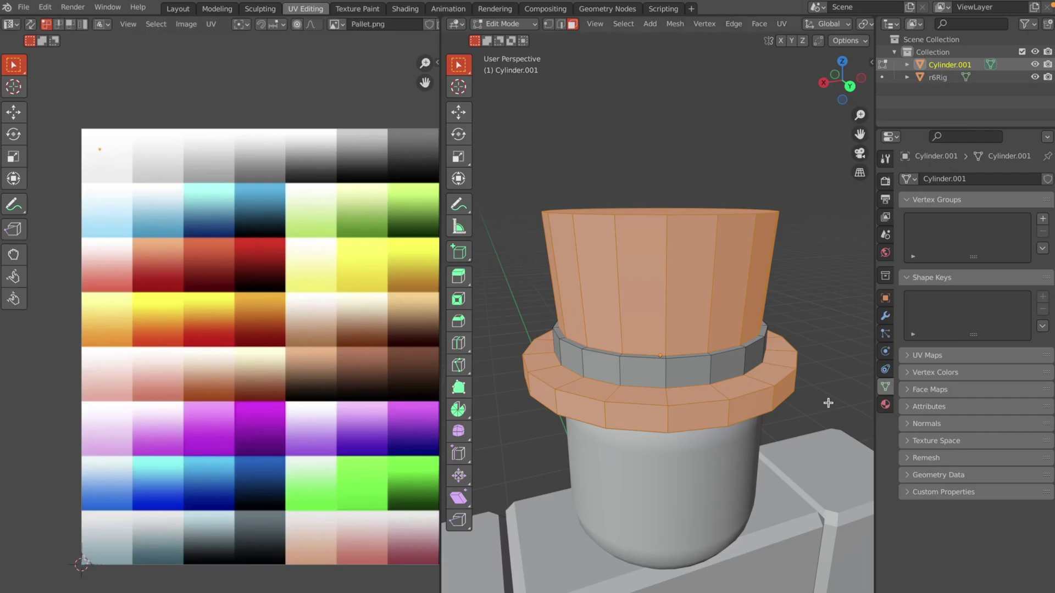
- Return the hat to Object Mode and show the viewport in Material Preview shading
{"action": "key", "text": "Tab"}
{"action": "key", "text": "z"}
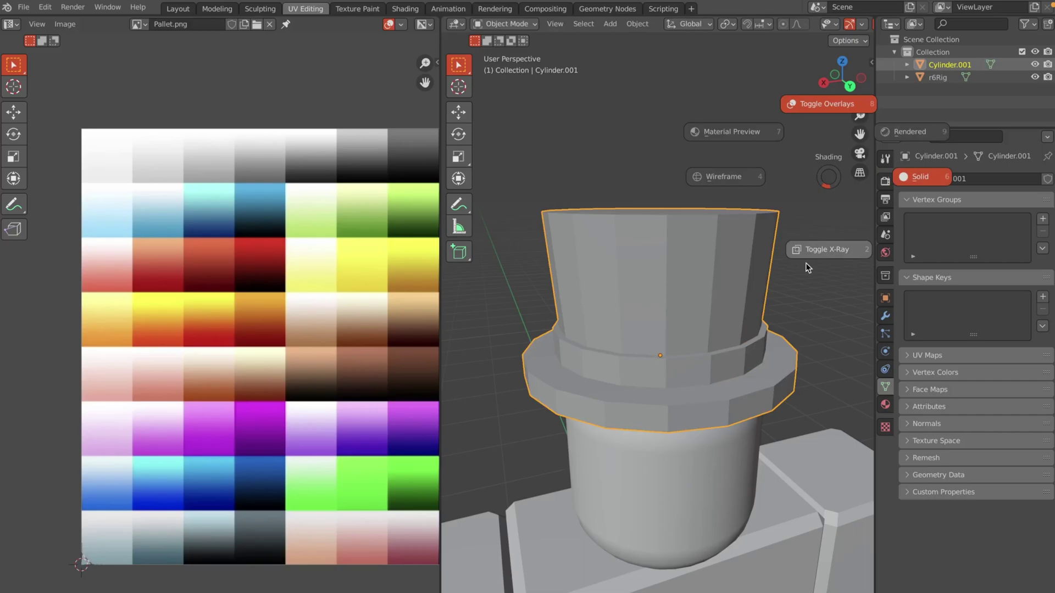
{"action": "left_click", "coordinate": [833, 189]}
{"action": "scroll", "coordinate": [830, 24], "scroll_direction": "down", "scroll_amount": 3}
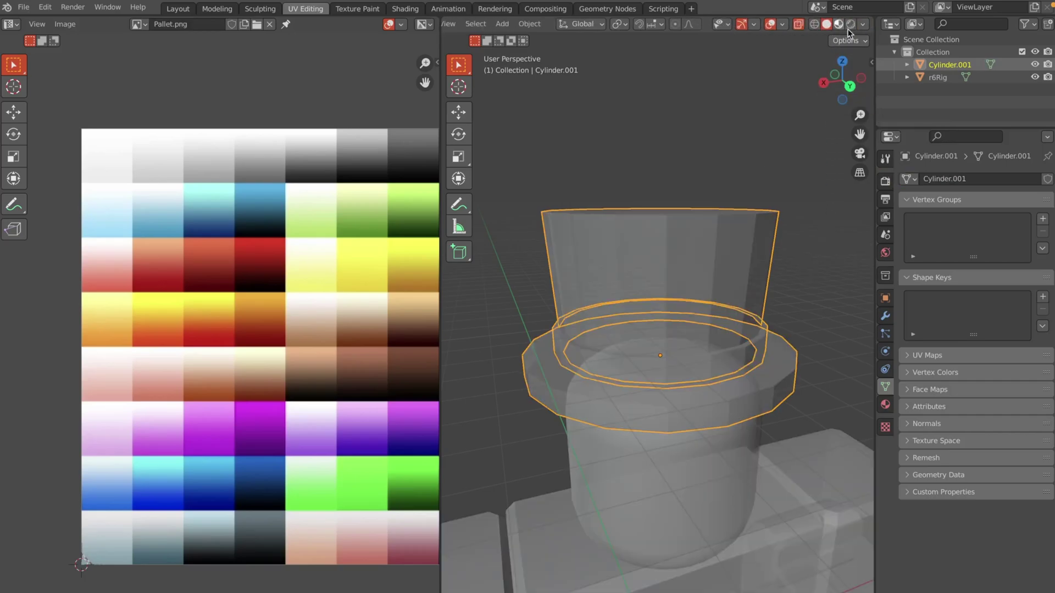
{"action": "left_click", "coordinate": [844, 25]}
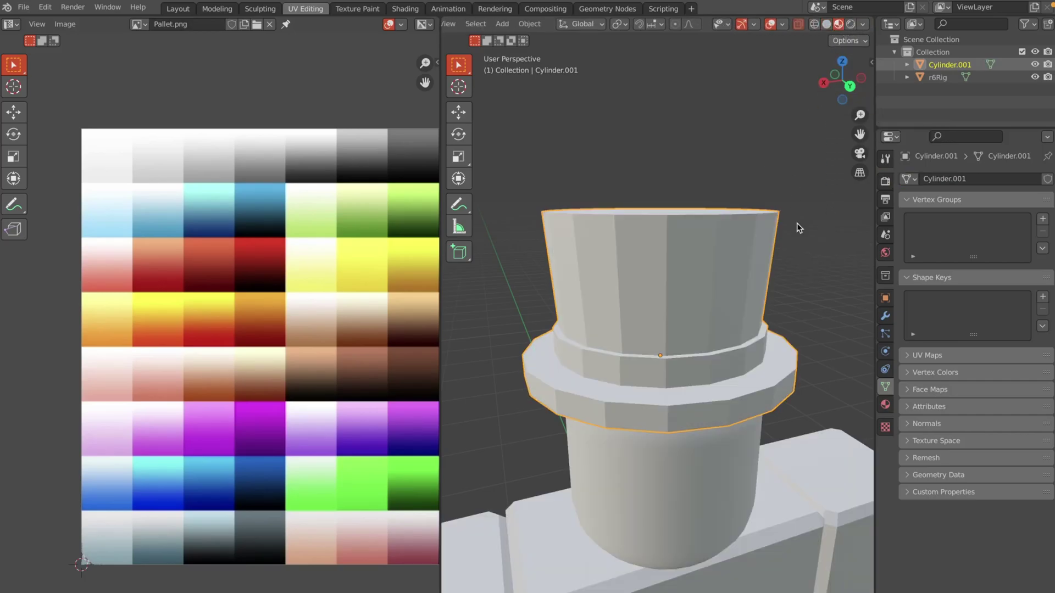
{"action": "scroll", "coordinate": [796, 225], "scroll_direction": "down", "scroll_amount": 3}
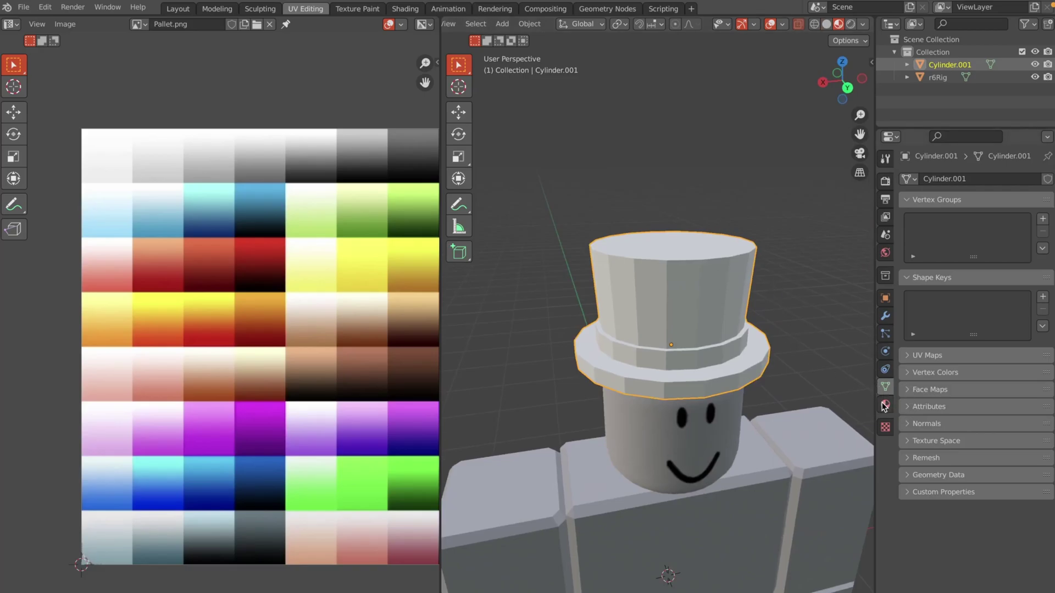
- Give the hat a new material whose Base Color is an Image Texture using Pallet.png
{"action": "left_click", "coordinate": [885, 404]}
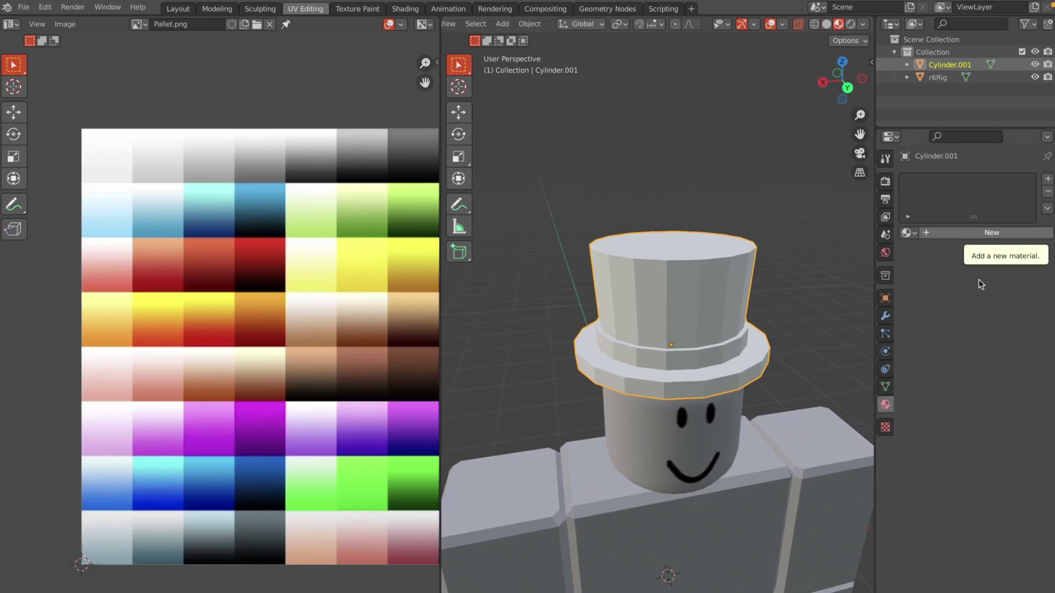
{"action": "left_click", "coordinate": [978, 236]}
{"action": "left_click", "coordinate": [966, 367]}
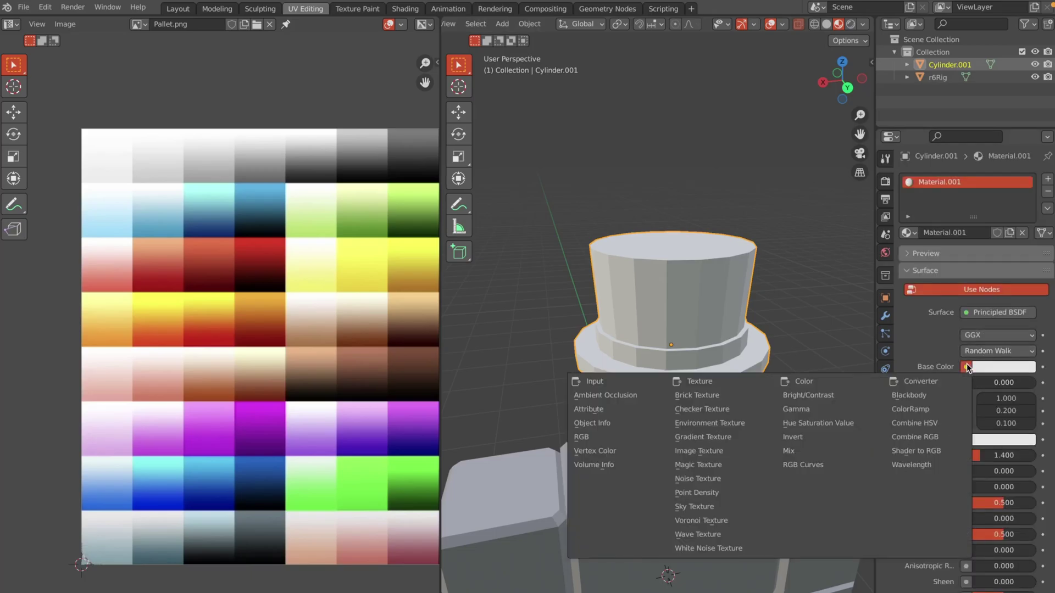
{"action": "left_click", "coordinate": [727, 449]}
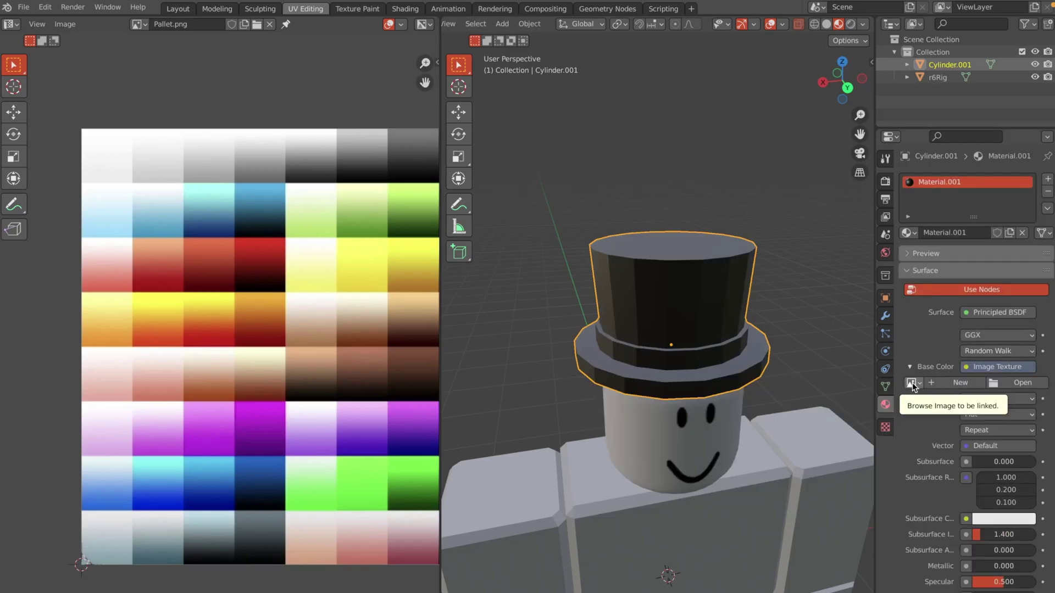
{"action": "left_click", "coordinate": [912, 383]}
{"action": "left_click", "coordinate": [825, 438]}
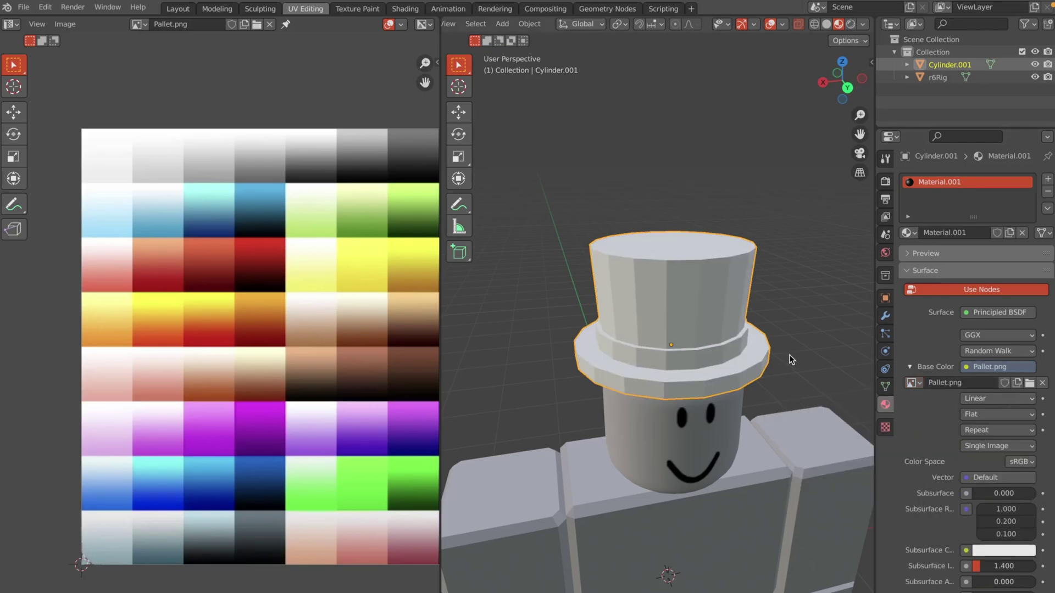
- Apply Shade Smooth to the whole hat
{"action": "middle_click_drag", "start_coordinate": [786, 354], "coordinate": [788, 358]}
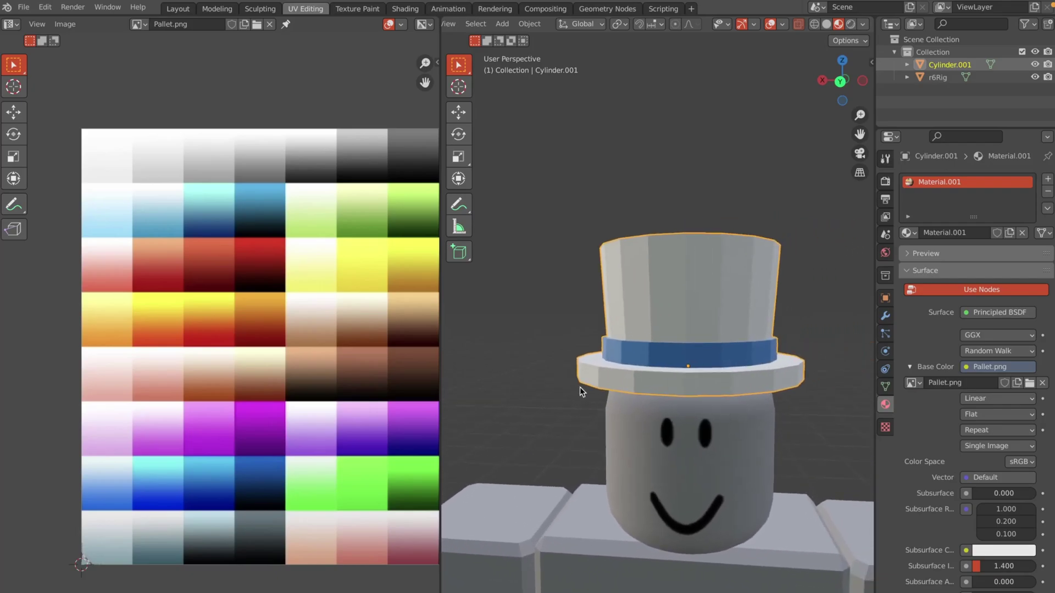
{"action": "left_click", "coordinate": [700, 196]}
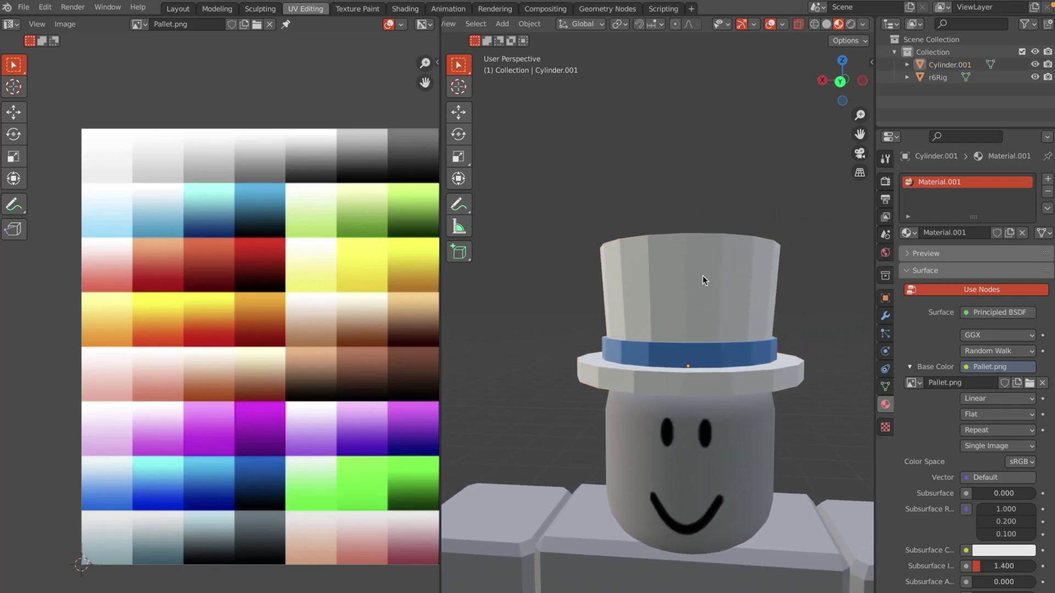
{"action": "left_click", "coordinate": [705, 273]}
{"action": "right_click", "coordinate": [705, 274]}
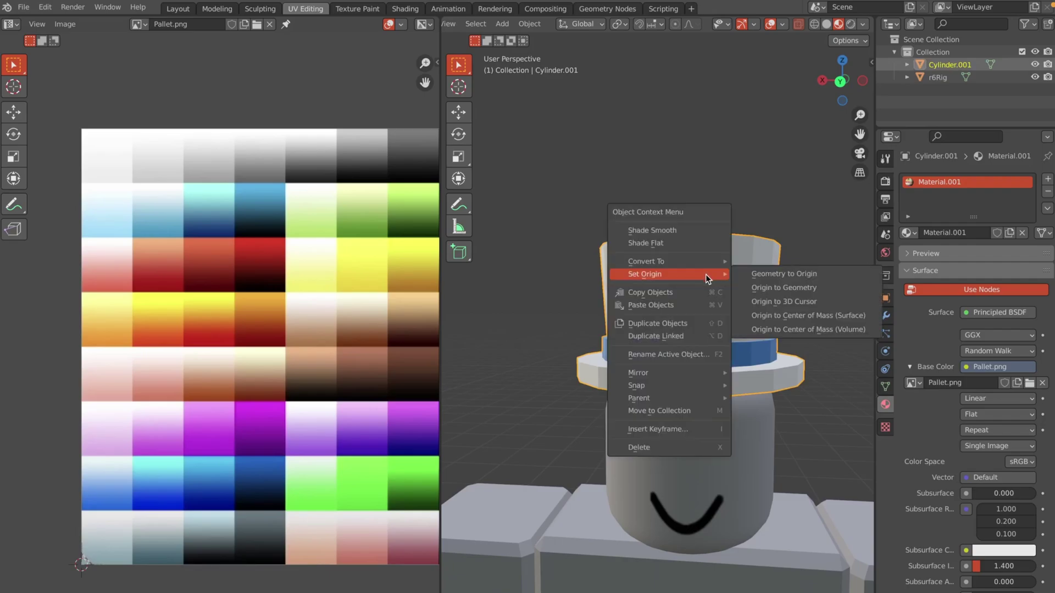
{"action": "mouse_move", "coordinate": [700, 250]}
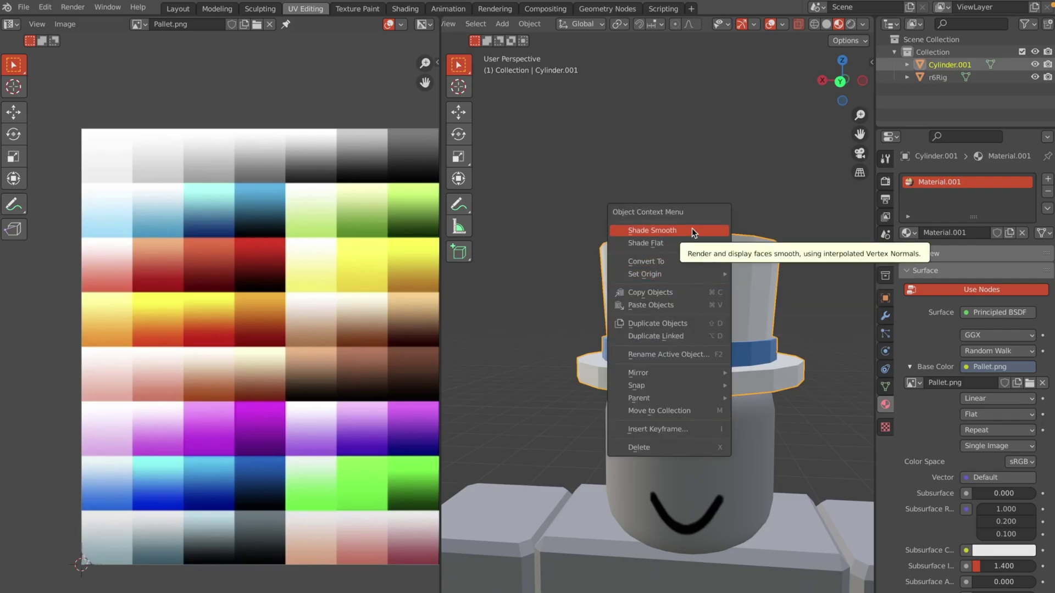
{"action": "left_click", "coordinate": [691, 230]}
- Enable Auto Smooth in the hat mesh's normals settings
{"action": "left_click", "coordinate": [884, 387]}
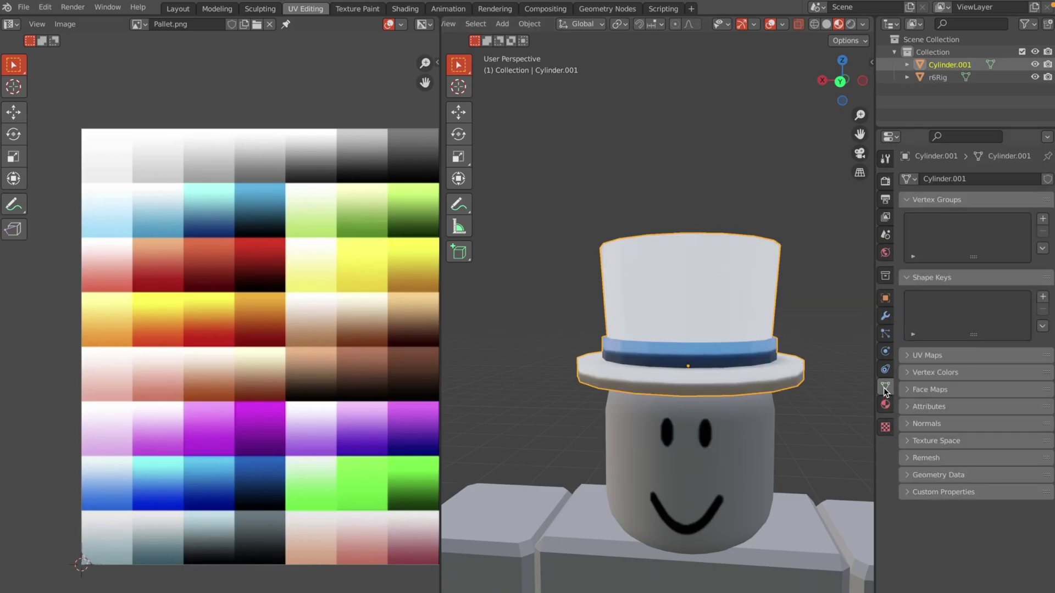
{"action": "left_click", "coordinate": [929, 424]}
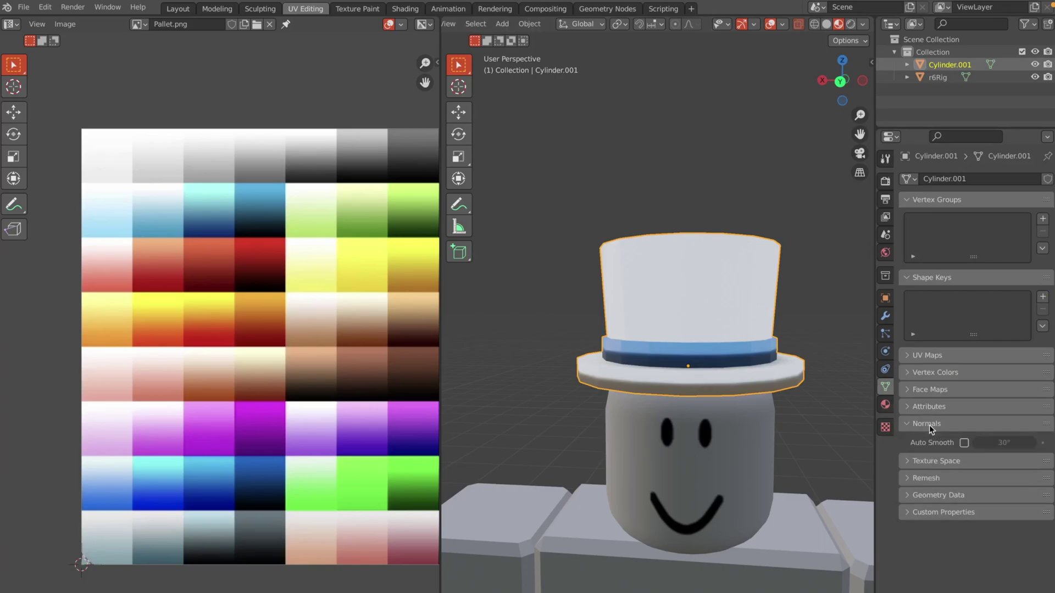
{"action": "left_click", "coordinate": [964, 443]}
- Make the hat taller by moving the crown's top face upward along Z in Edit Mode, and return to Object Mode
{"action": "middle_click_drag", "start_coordinate": [829, 443], "coordinate": [669, 361]}
{"action": "key", "text": "Tab"}
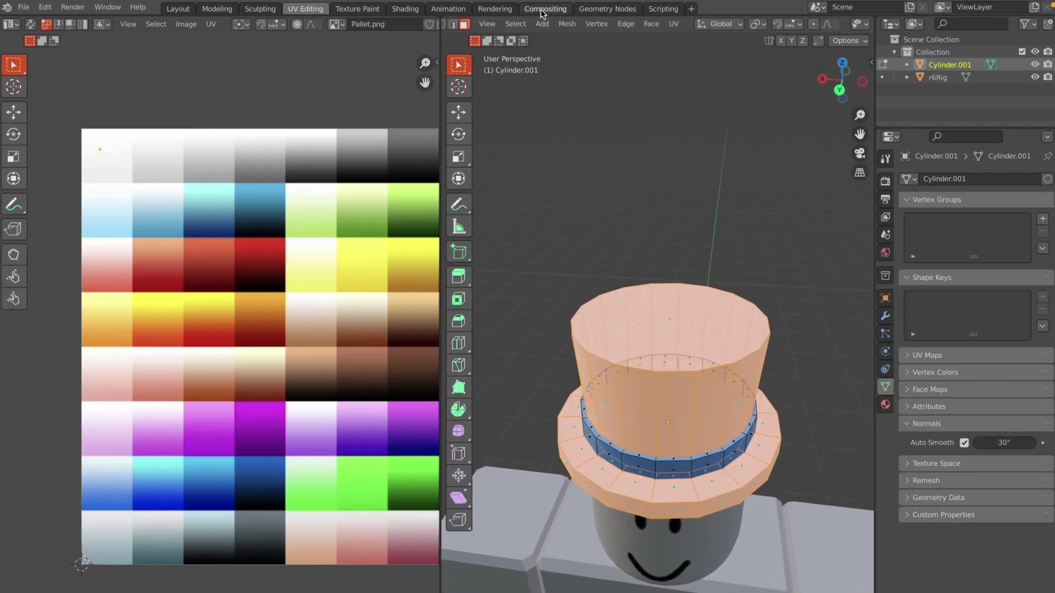
{"action": "key", "text": "alt+a"}
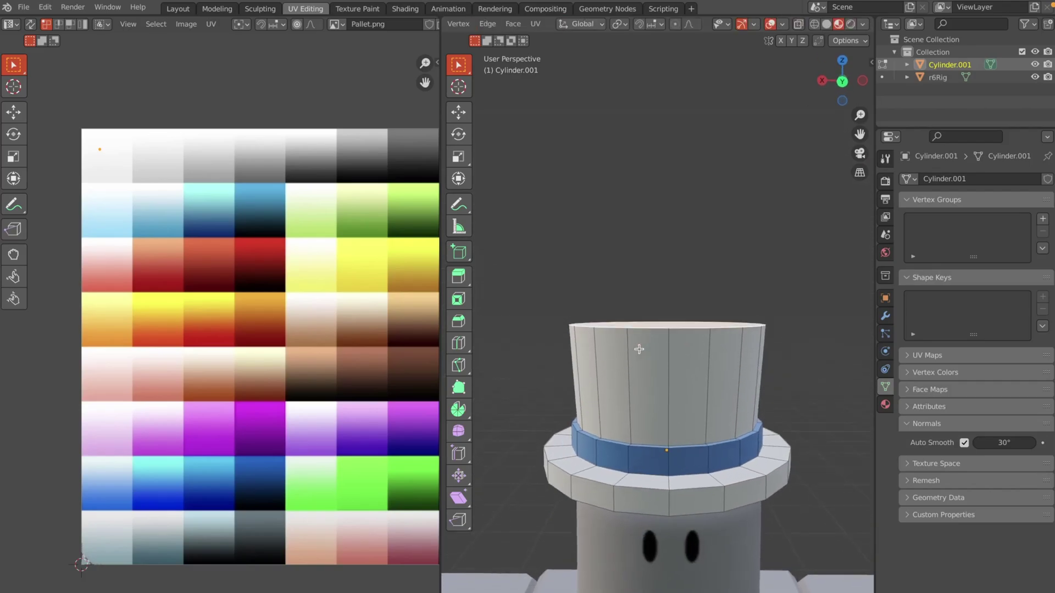
{"action": "middle_click_drag", "start_coordinate": [639, 349], "coordinate": [639, 348]}
{"action": "key", "text": "g"}
{"action": "key", "text": "z"}
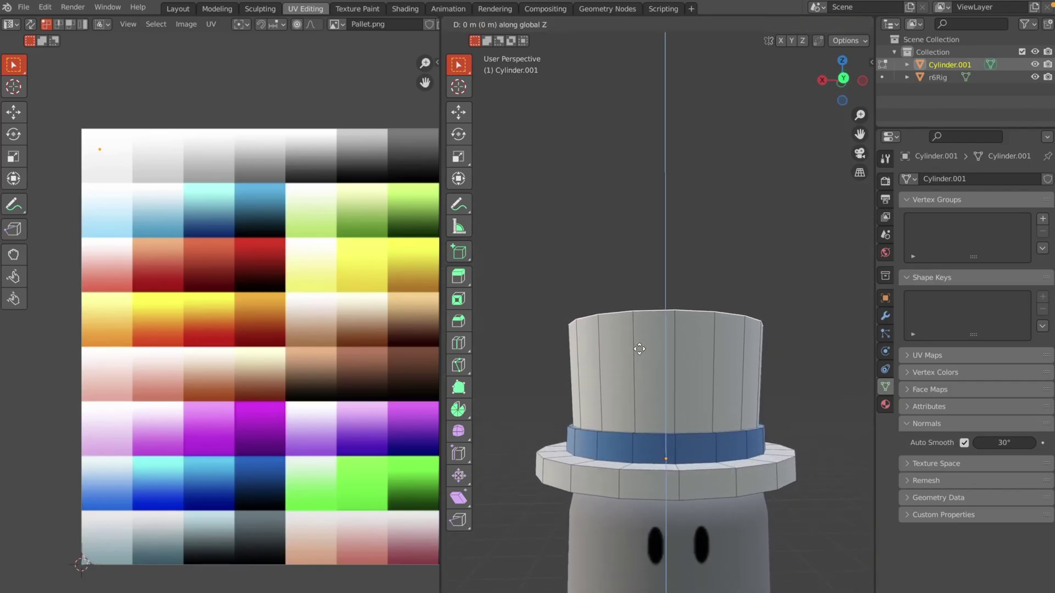
{"action": "left_click", "coordinate": [643, 331]}
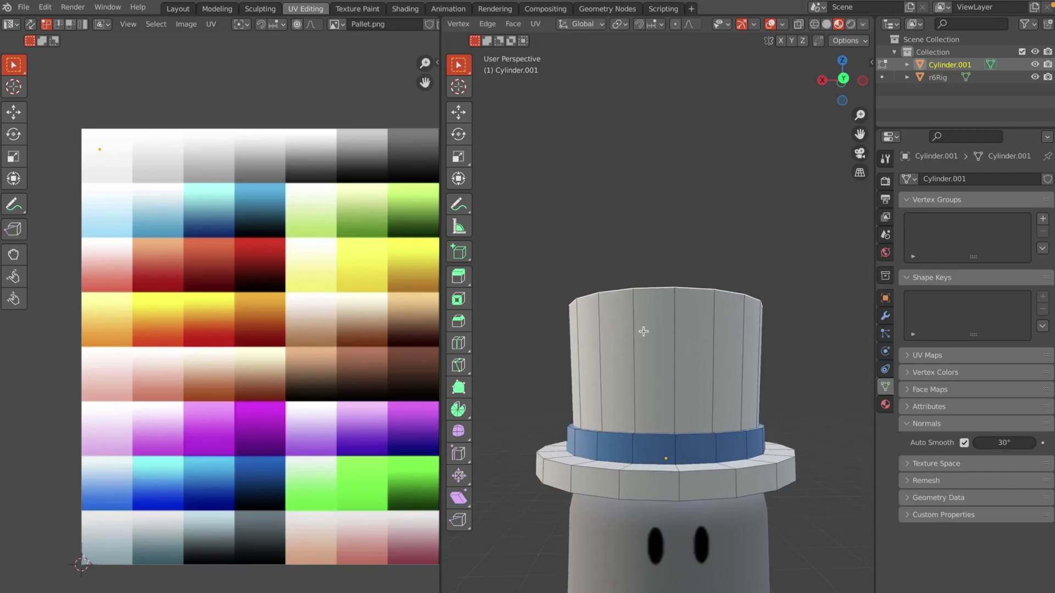
{"action": "scroll", "coordinate": [643, 331], "scroll_direction": "down", "scroll_amount": 4}
{"action": "key", "text": "Tab"}
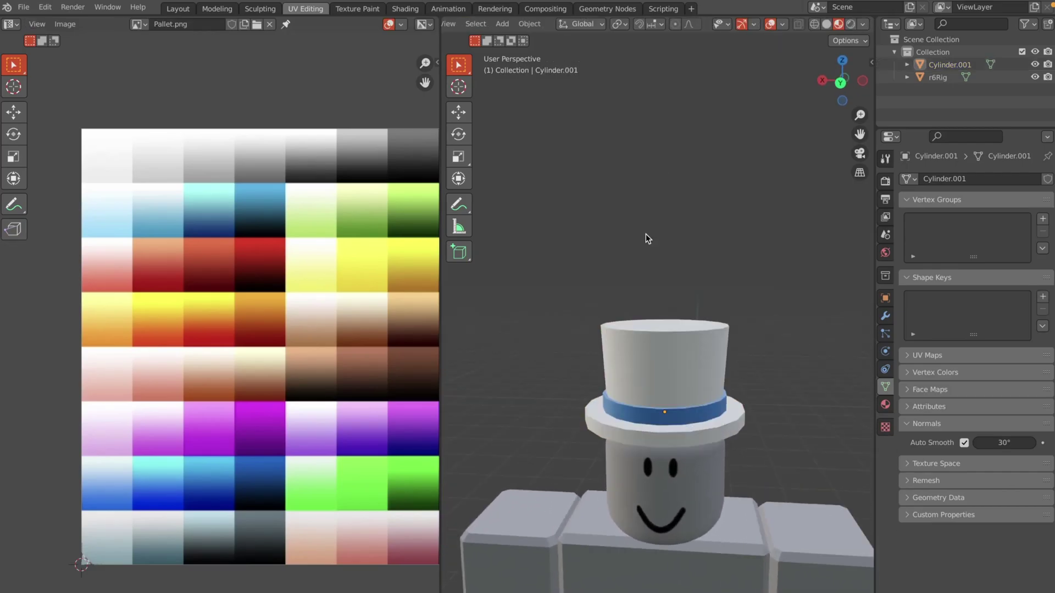
- Switch to the Modeling workspace and select the hat on the rig's head
{"action": "left_click", "coordinate": [221, 10]}
{"action": "scroll", "coordinate": [553, 224], "scroll_direction": "left", "scroll_amount": 6}
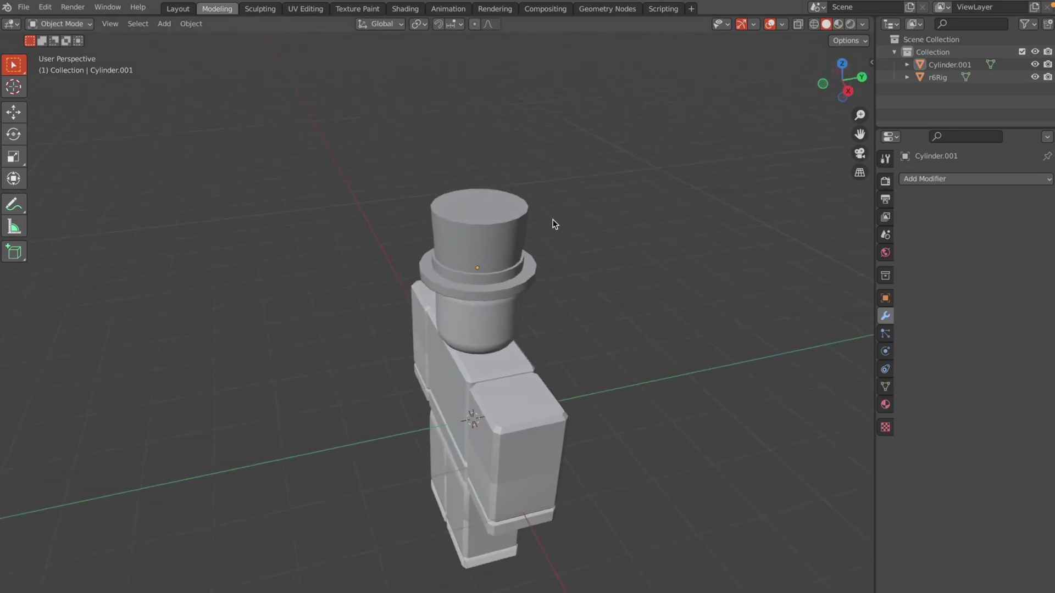
{"action": "scroll", "coordinate": [553, 224], "scroll_direction": "up", "scroll_amount": 3}
{"action": "scroll", "coordinate": [552, 224], "scroll_direction": "left", "scroll_amount": 3}
{"action": "middle_click_drag", "start_coordinate": [555, 223], "coordinate": [555, 223]}
{"action": "scroll", "coordinate": [555, 223], "scroll_direction": "down", "scroll_amount": 3}
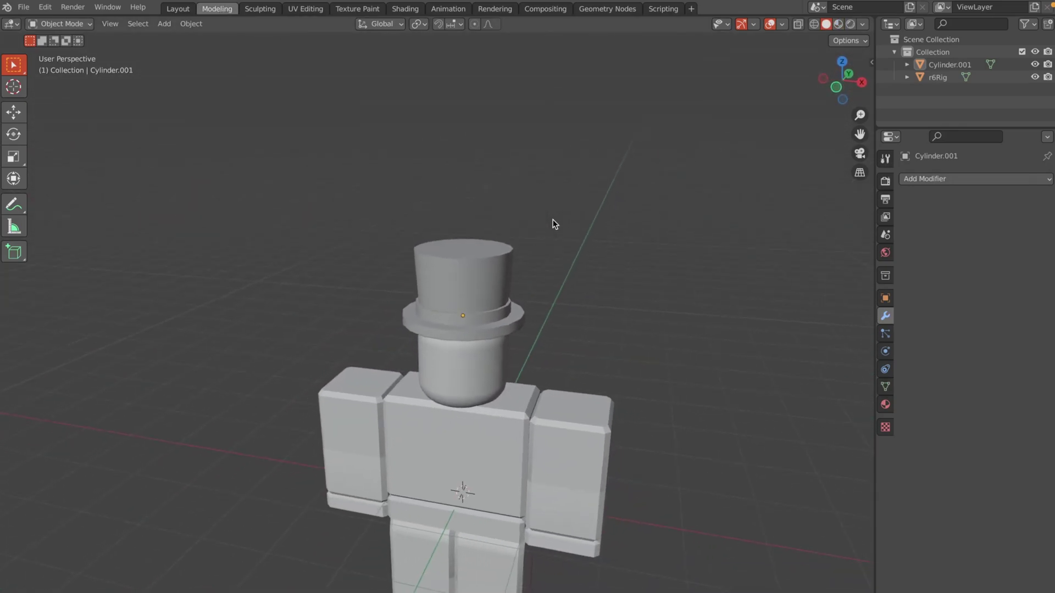
{"action": "left_click", "coordinate": [461, 267]}
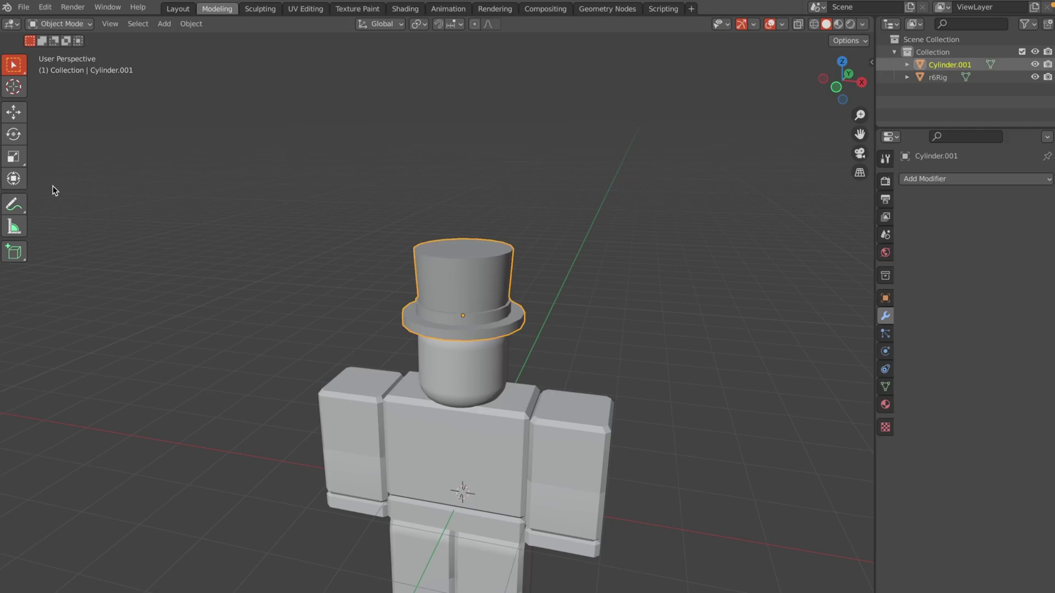
- Export the hat as a Wavefront OBJ file limited to Selection Only
{"action": "left_click", "coordinate": [24, 7]}
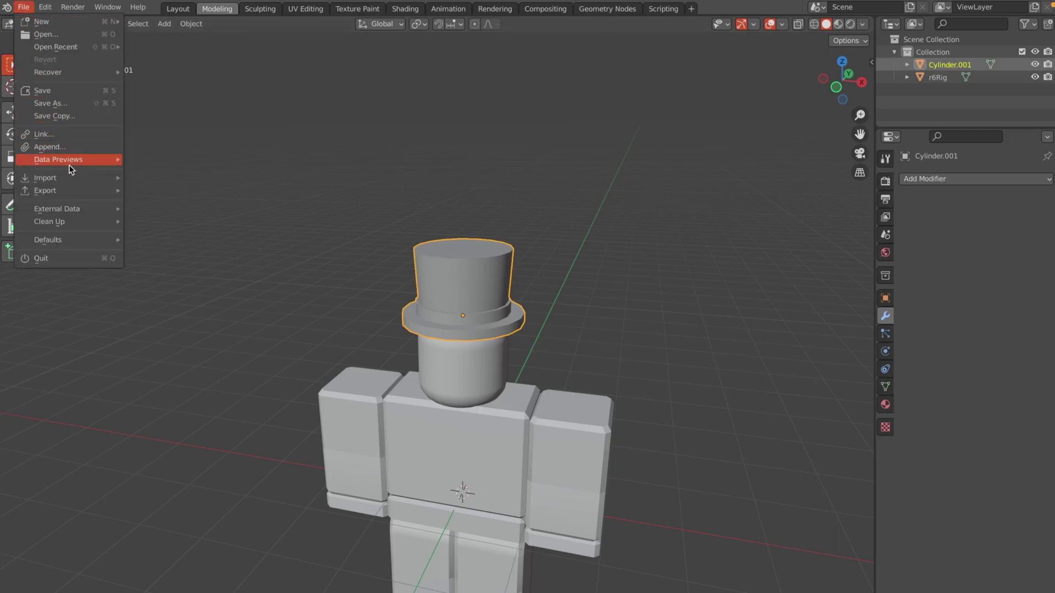
{"action": "mouse_move", "coordinate": [58, 178]}
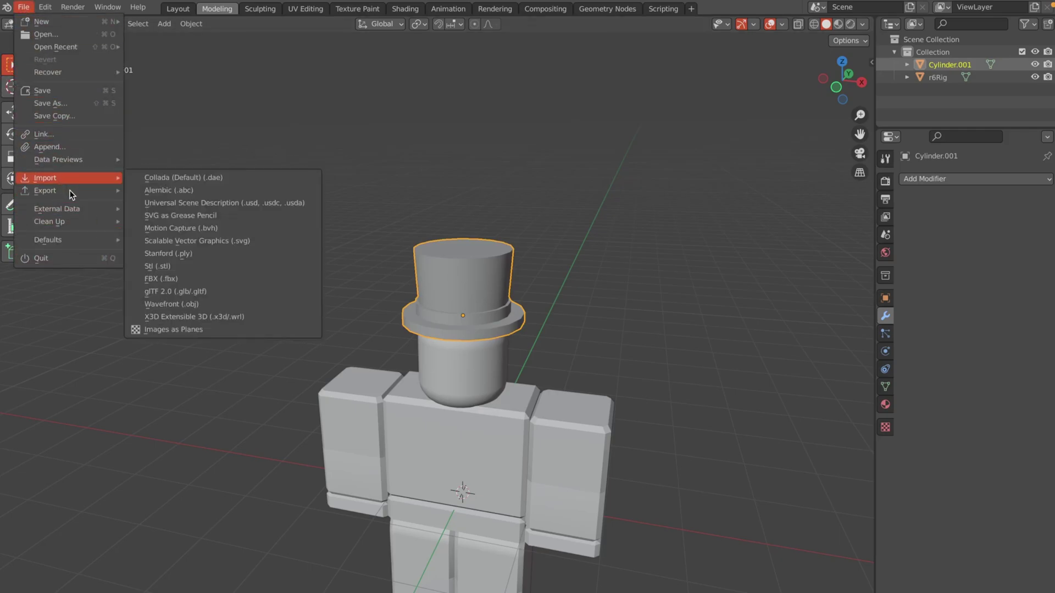
{"action": "left_click", "coordinate": [189, 317]}
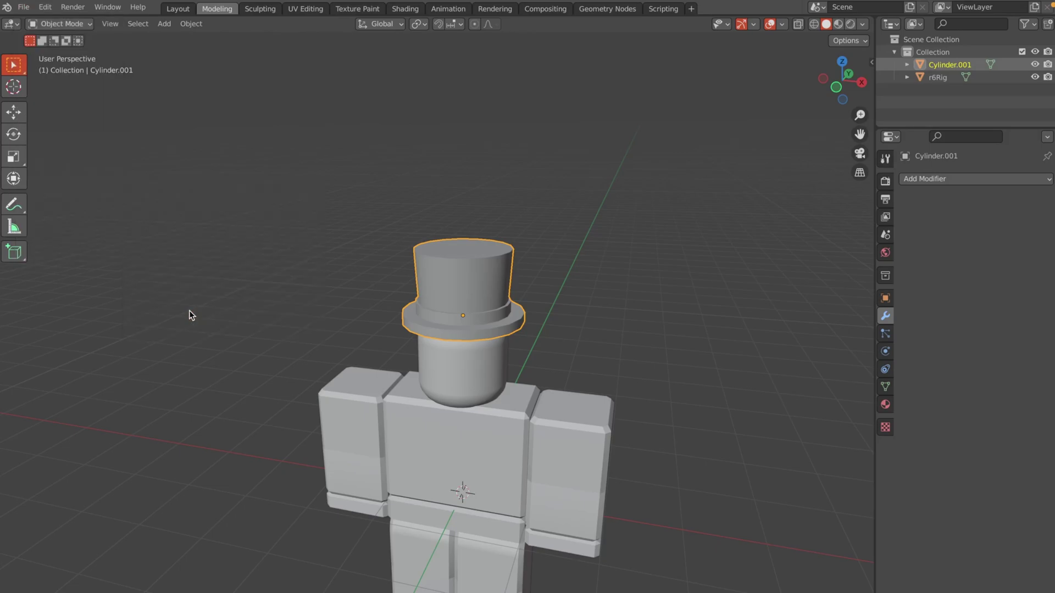
{"action": "left_click", "coordinate": [258, 257]}
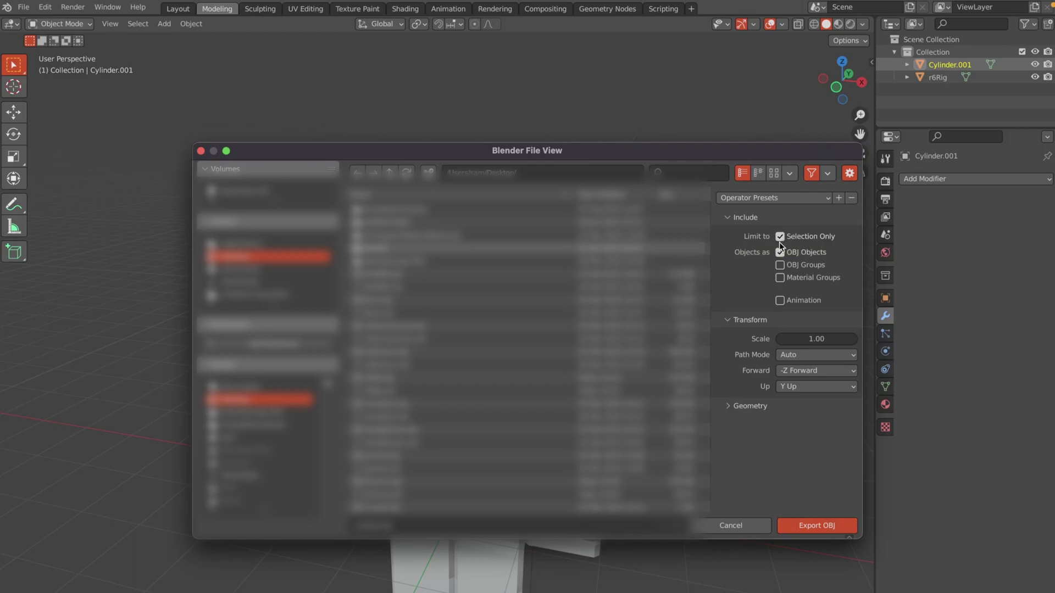
{"action": "left_click", "coordinate": [825, 526]}
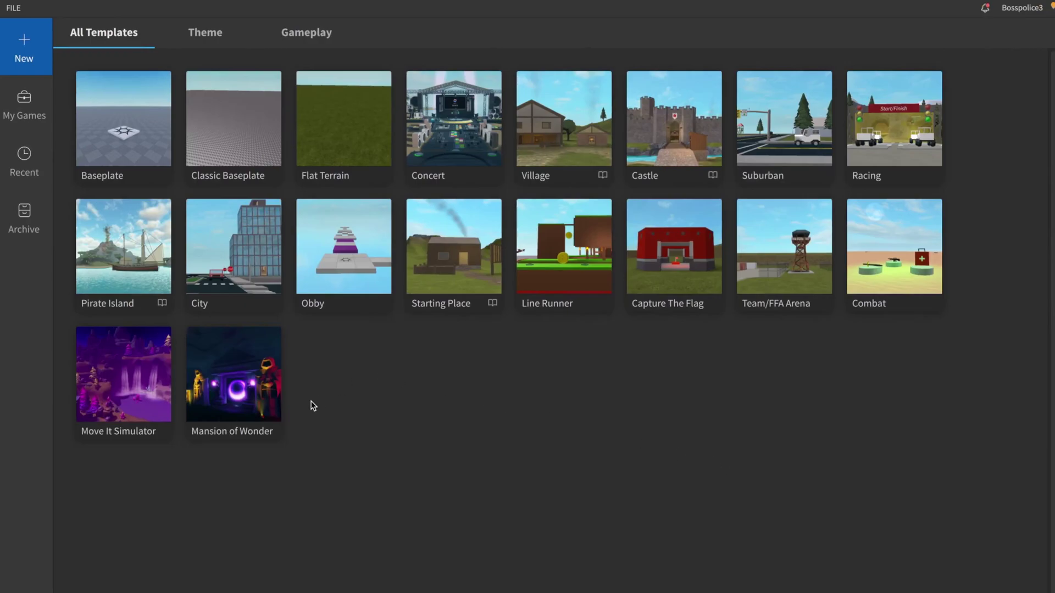
- In Roblox Studio, create a new place from the Baseplate template and insert a MeshPart into the Workspace
{"action": "left_click", "coordinate": [130, 164]}
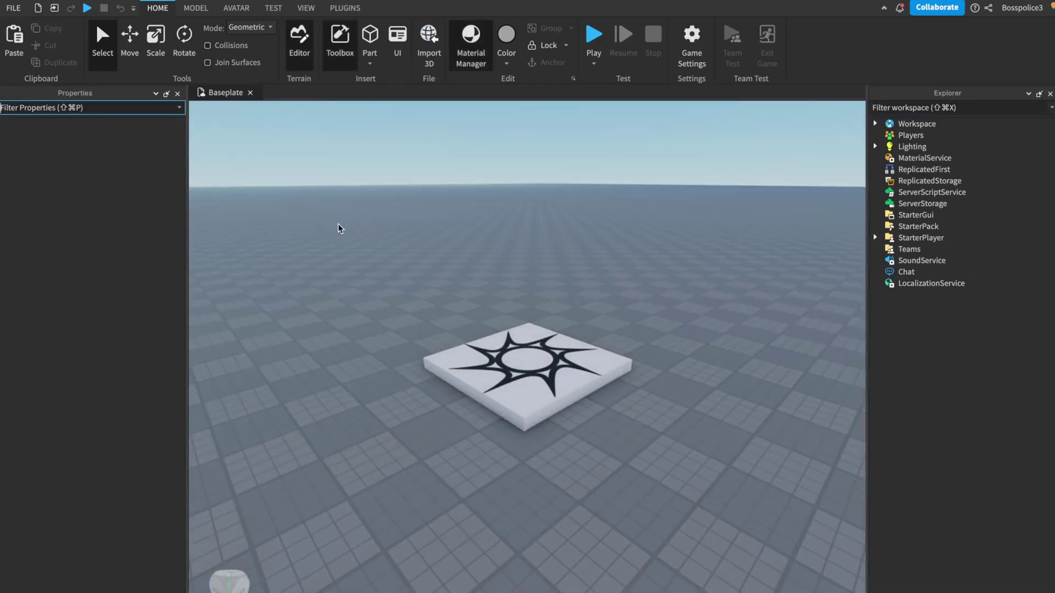
{"action": "left_click", "coordinate": [338, 224]}
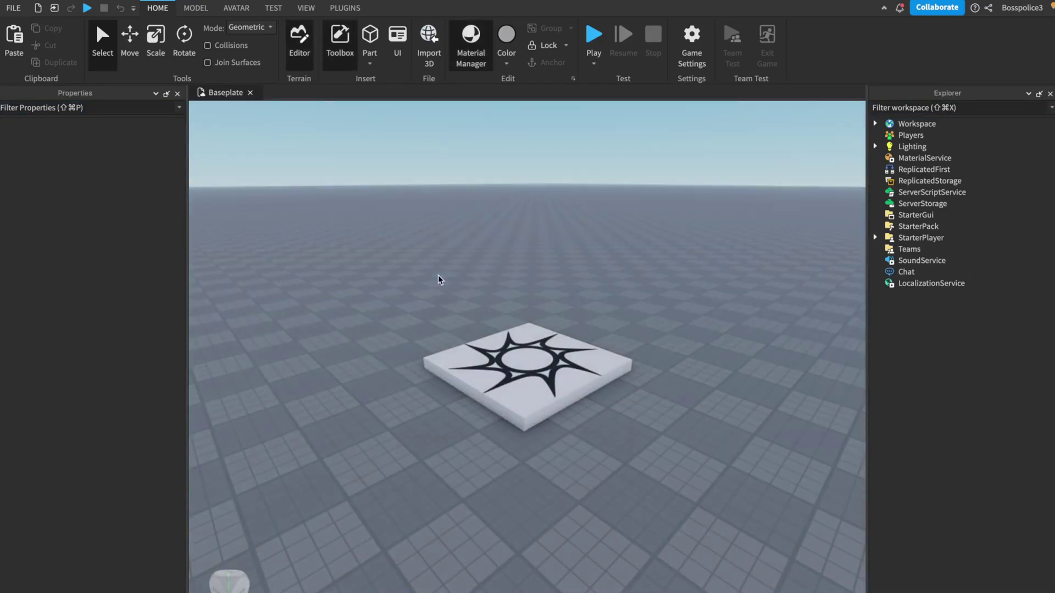
{"action": "key", "text": "super+i"}
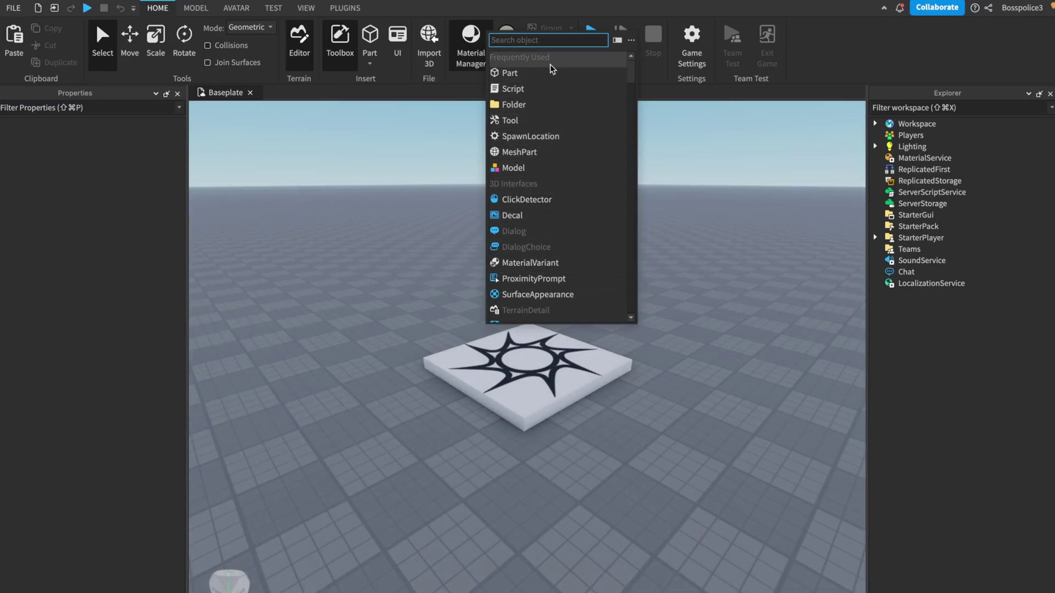
{"action": "type", "text": "mesh"}
{"action": "key", "text": "Return"}
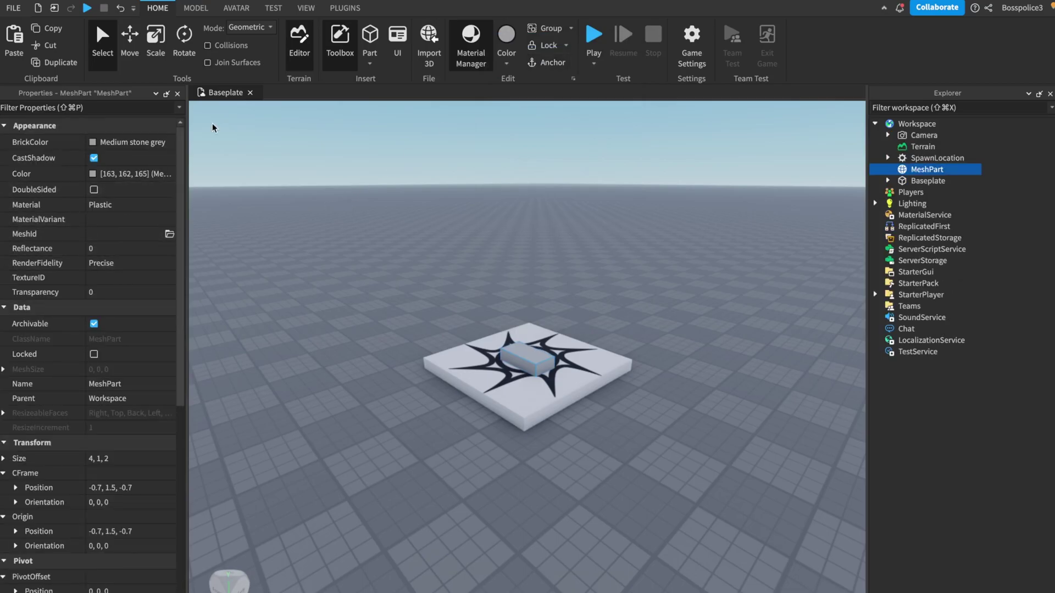
- Load the exported hat OBJ file into the MeshPart's MeshId, declining to move the mesh to its stored location
{"action": "left_click", "coordinate": [302, 8]}
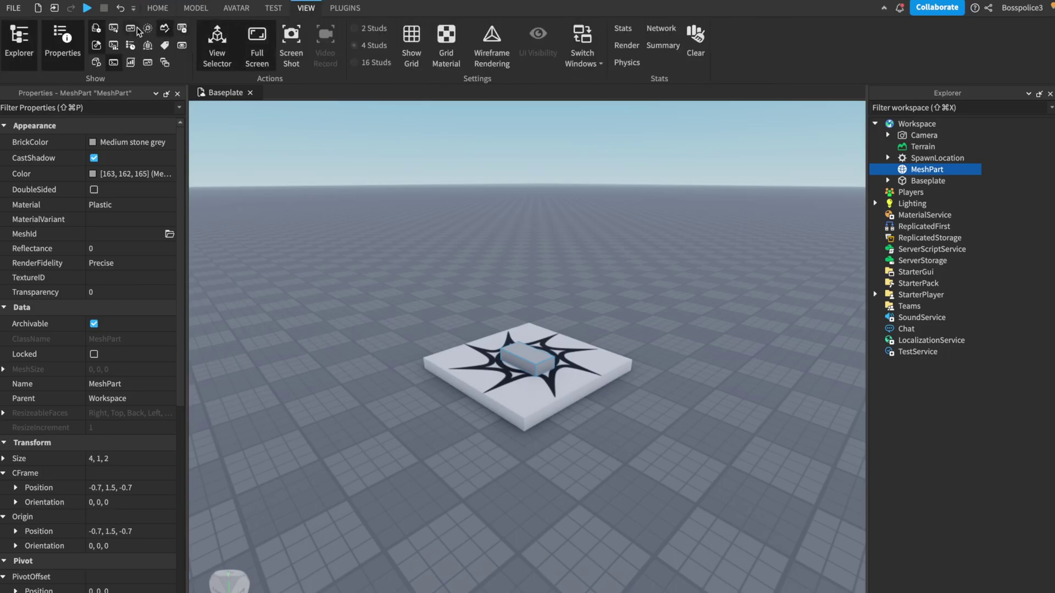
{"action": "left_click", "coordinate": [66, 43]}
{"action": "left_click", "coordinate": [67, 43]}
{"action": "left_click", "coordinate": [158, 8]}
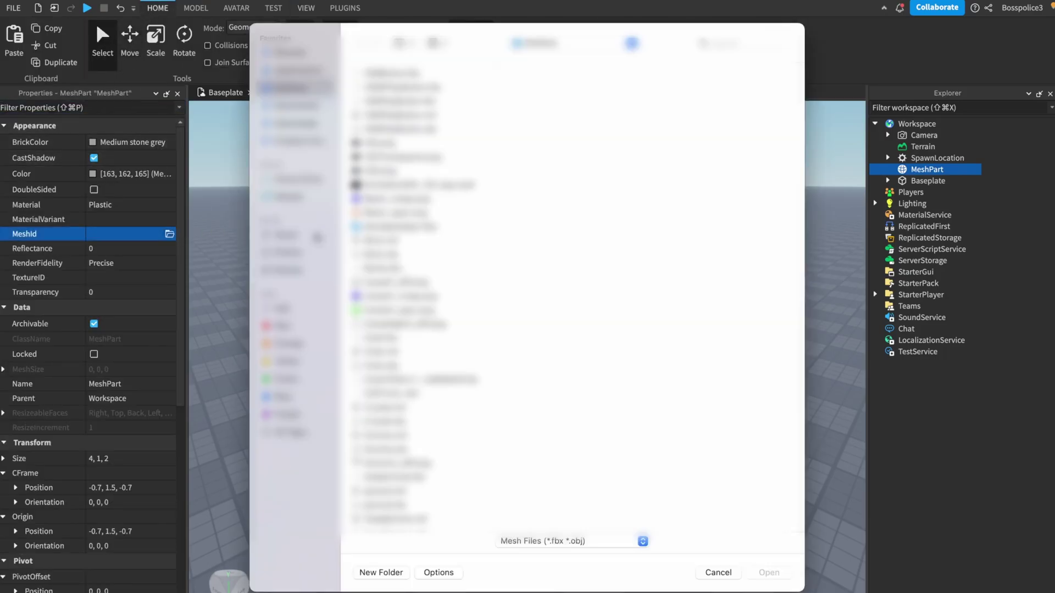
{"action": "left_click", "coordinate": [729, 44]}
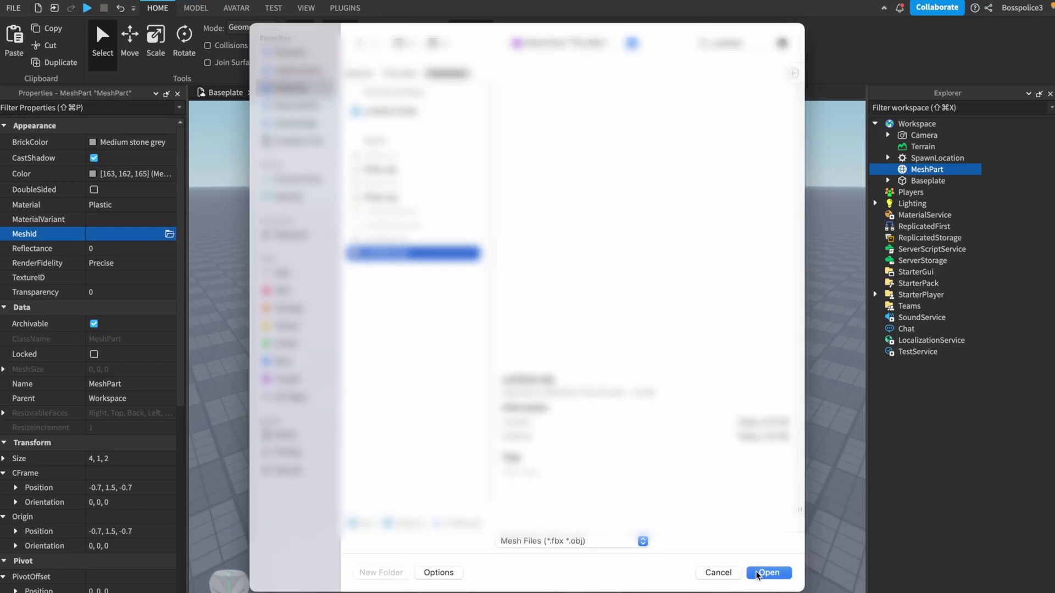
{"action": "left_click", "coordinate": [759, 573]}
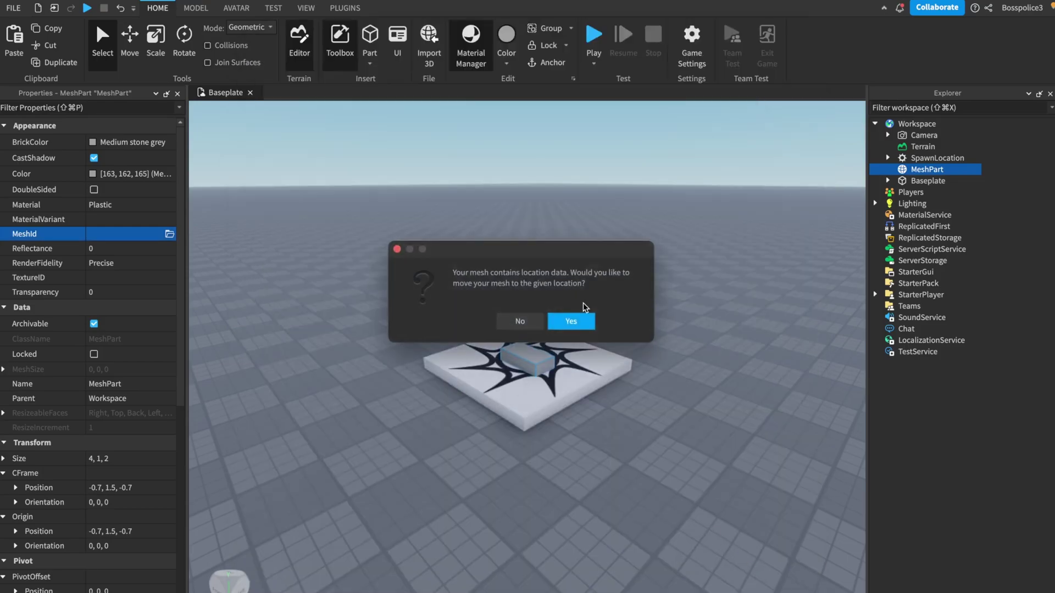
{"action": "left_click", "coordinate": [520, 322]}
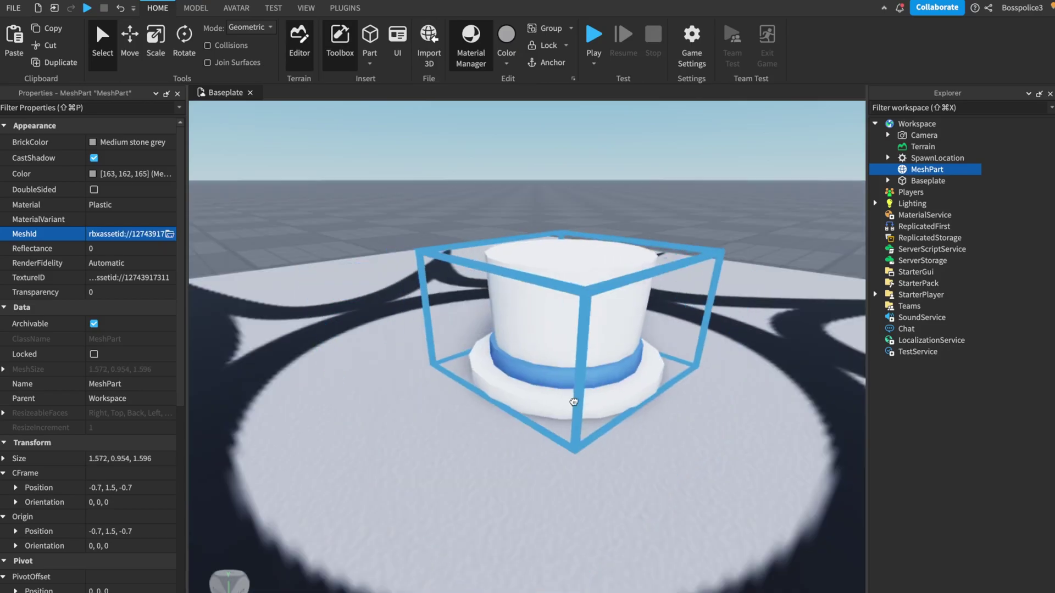
- Move the hat off the spawn platform onto the baseplate and scale it up to about 1.81 × 1.15 × 1.84 studs
{"action": "scroll", "coordinate": [487, 438], "scroll_direction": "down", "scroll_amount": 5}
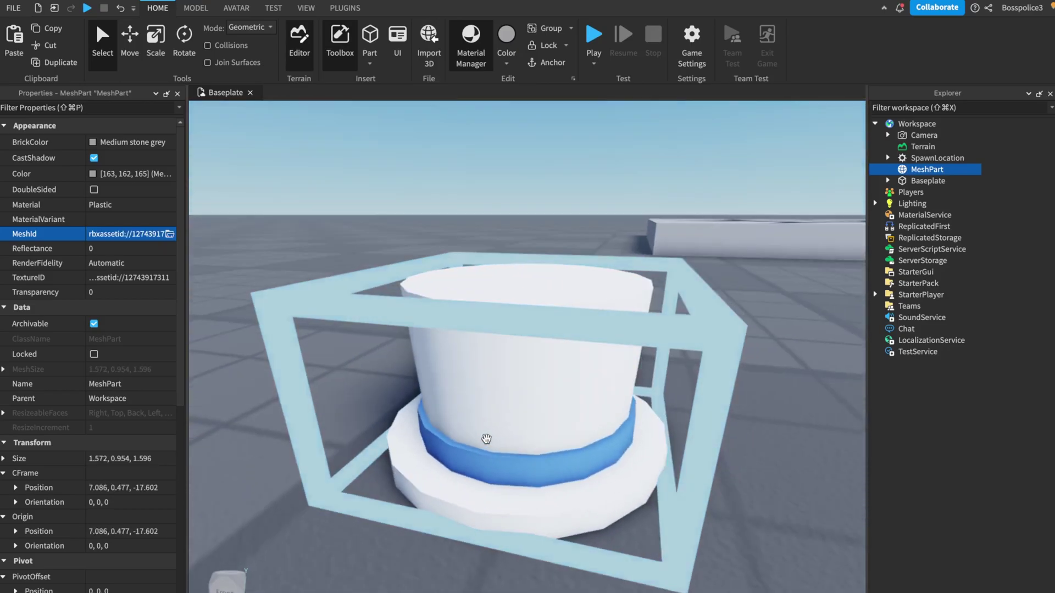
{"action": "key", "text": "super+3"}
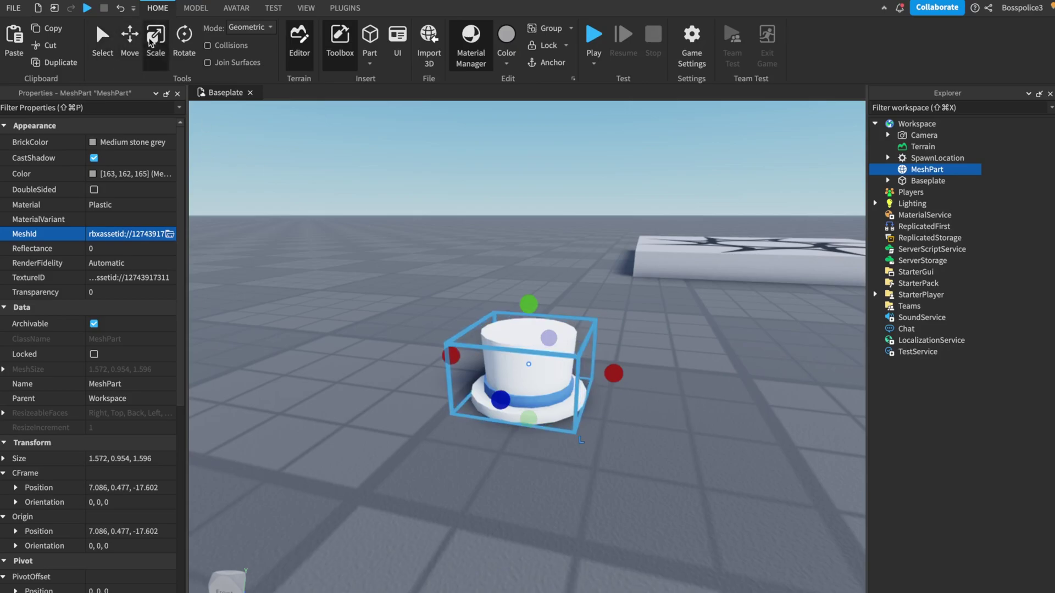
{"action": "left_click", "coordinate": [110, 40]}
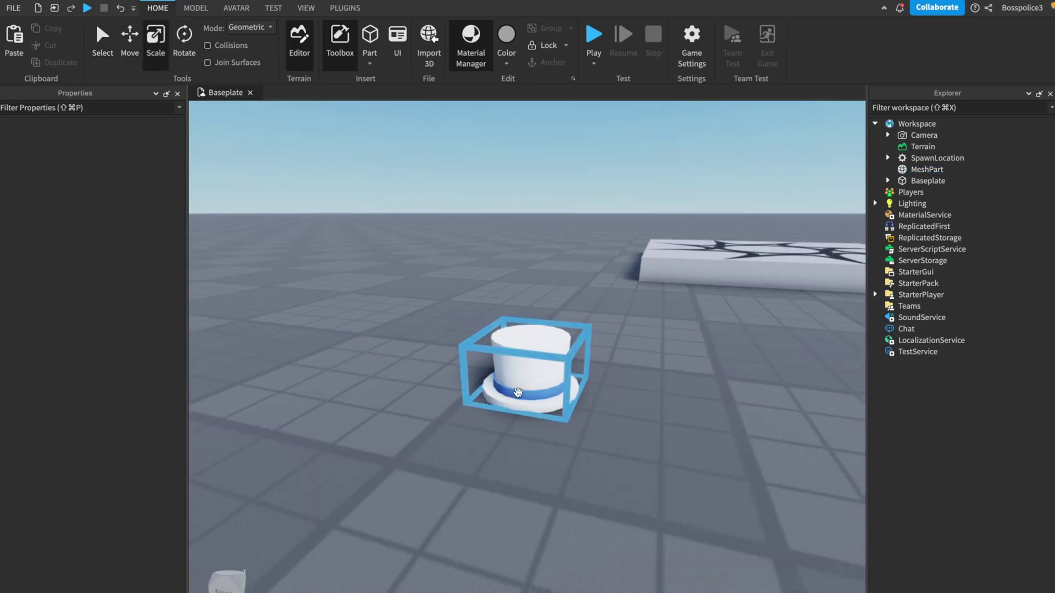
{"action": "left_click", "coordinate": [517, 391]}
{"action": "key", "text": "super+1"}
{"action": "key", "text": "super+3"}
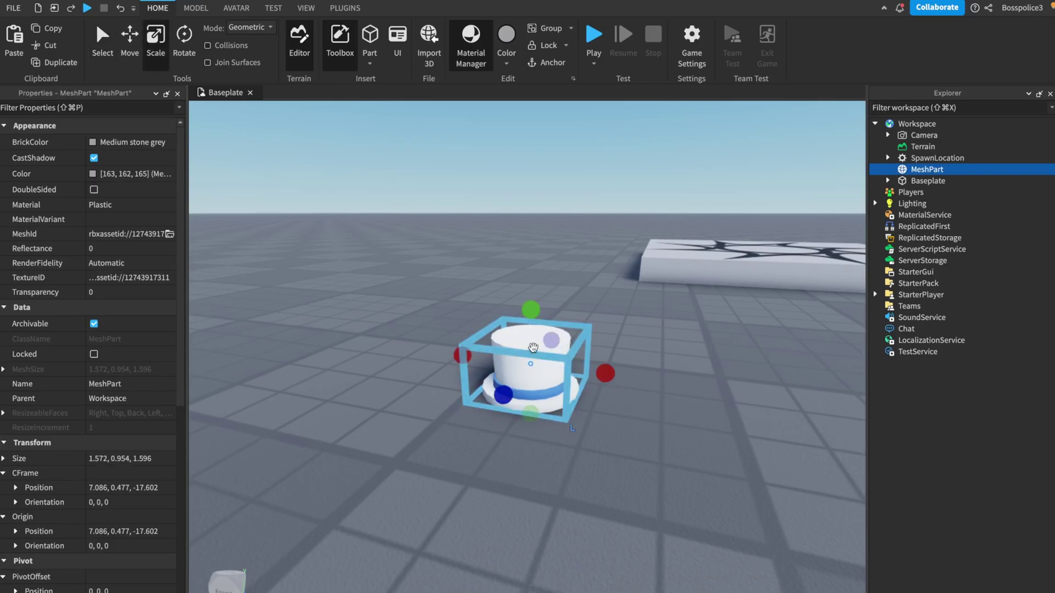
{"action": "mouse_move", "coordinate": [528, 306]}
{"action": "left_mouse_down"}
{"action": "mouse_move", "coordinate": [529, 278]}
{"action": "mouse_move", "coordinate": [530, 298]}
{"action": "left_mouse_up"}
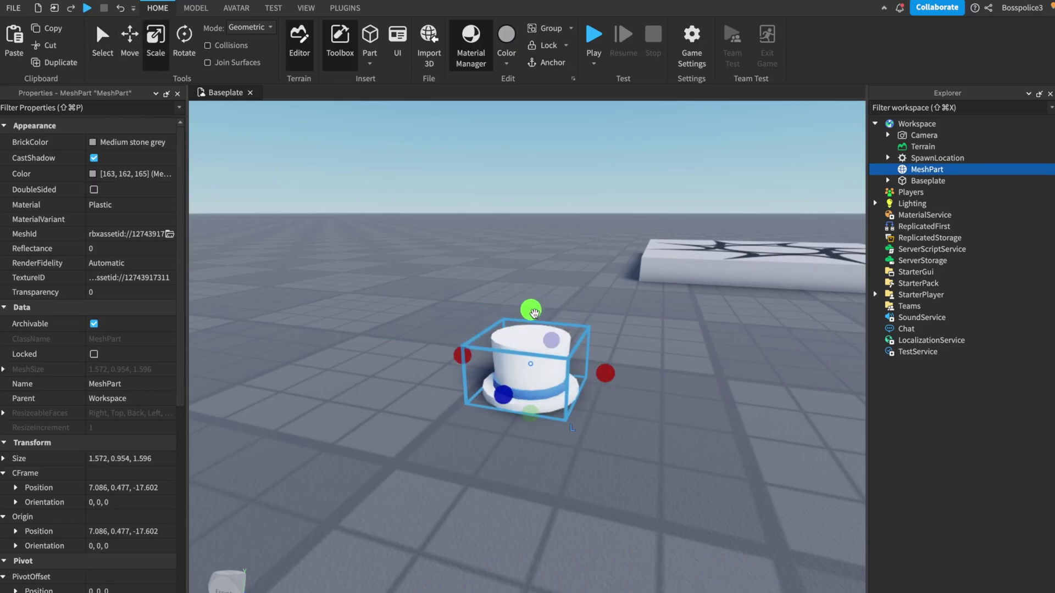
{"action": "left_click_drag", "start_coordinate": [537, 311], "coordinate": [533, 282], "text": "shift"}
{"action": "left_click", "coordinate": [597, 294]}
{"action": "scroll", "coordinate": [599, 292], "scroll_direction": "up", "scroll_amount": 3}
{"action": "scroll", "coordinate": [598, 292], "scroll_direction": "down", "scroll_amount": 10}
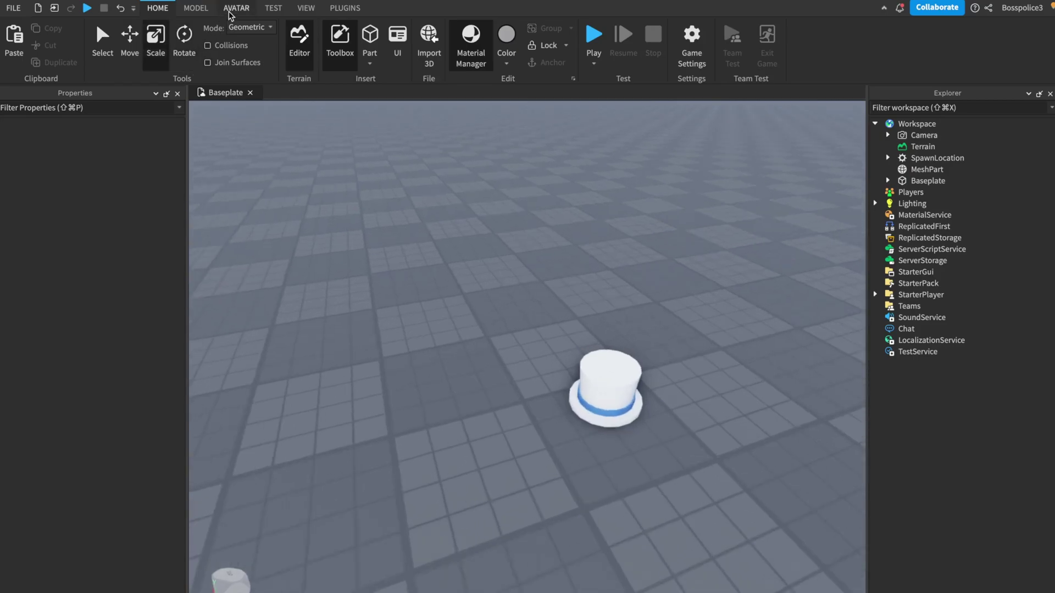
- Insert an R15 Block Rig beside the hat with the Rig Builder
{"action": "left_click", "coordinate": [237, 8]}
{"action": "left_click", "coordinate": [504, 51]}
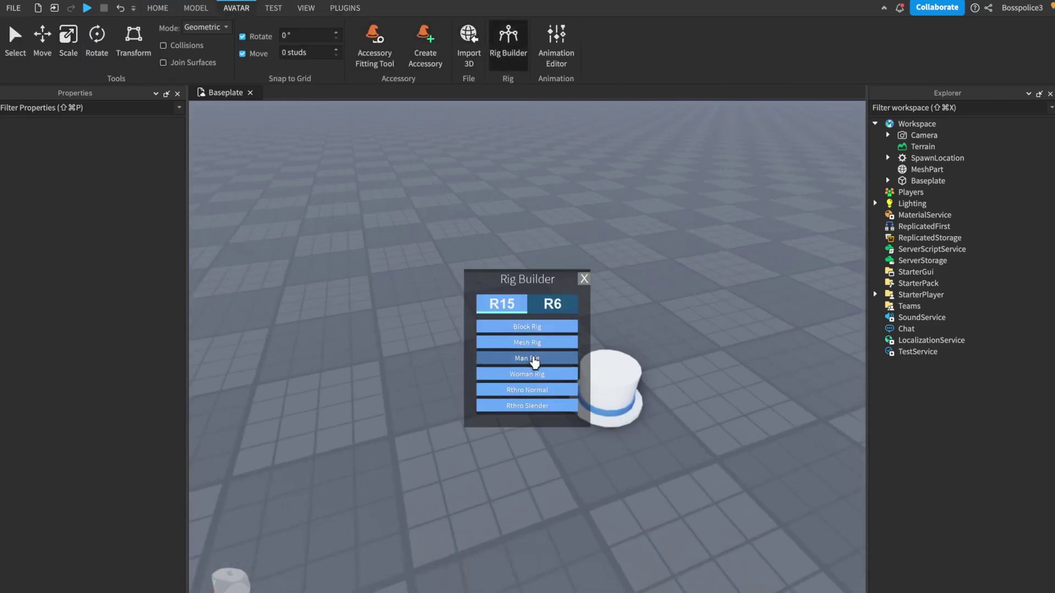
{"action": "left_click", "coordinate": [535, 328]}
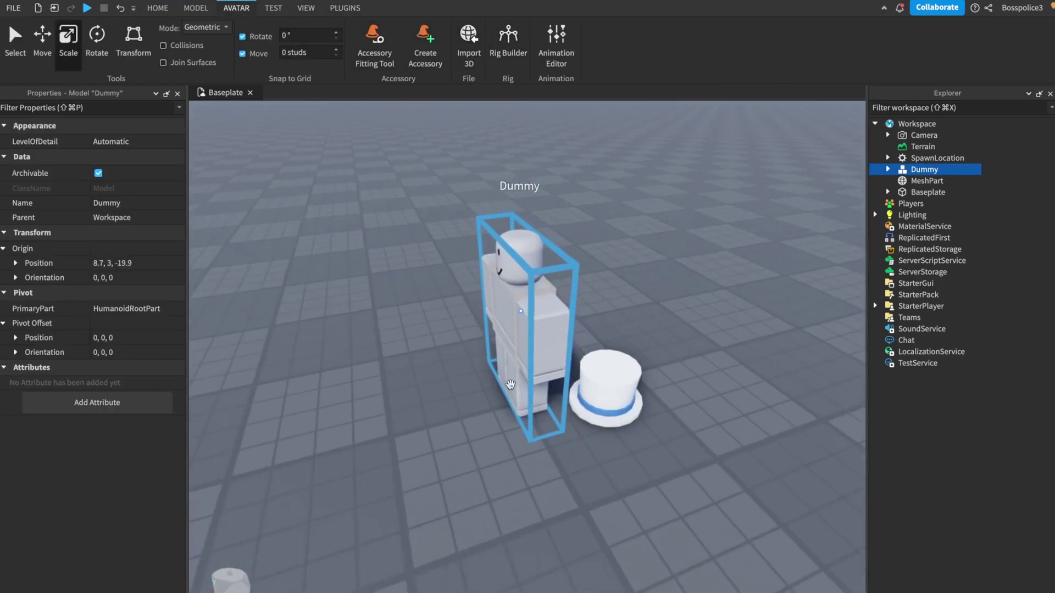
- Place the hat on the dummy's head, centre it along both horizontal axes with move snapping off, and deselect it
{"action": "left_click_drag", "start_coordinate": [593, 412], "coordinate": [503, 240]}
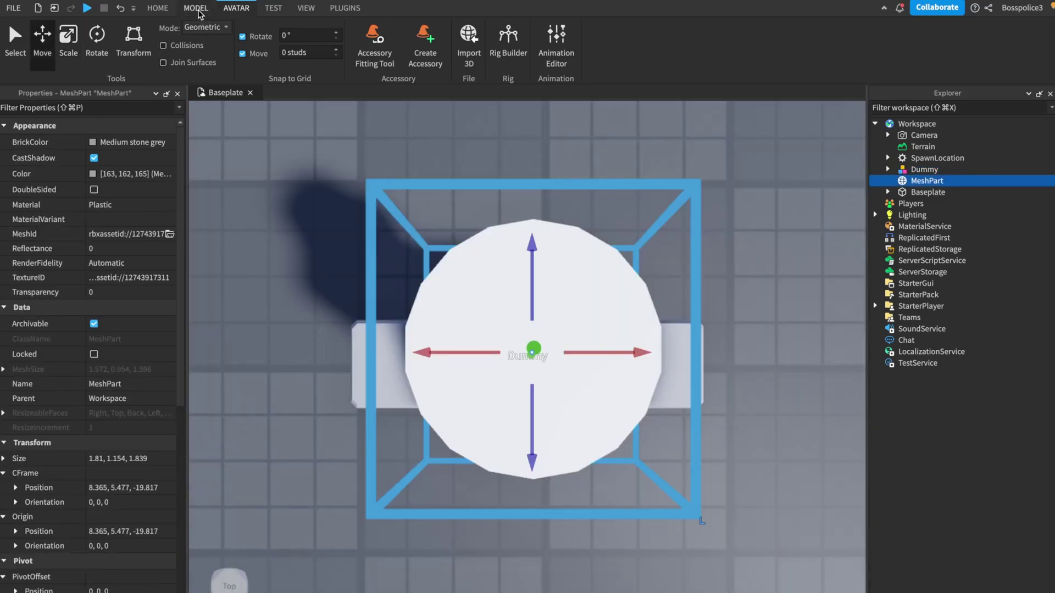
{"action": "left_click", "coordinate": [196, 8]}
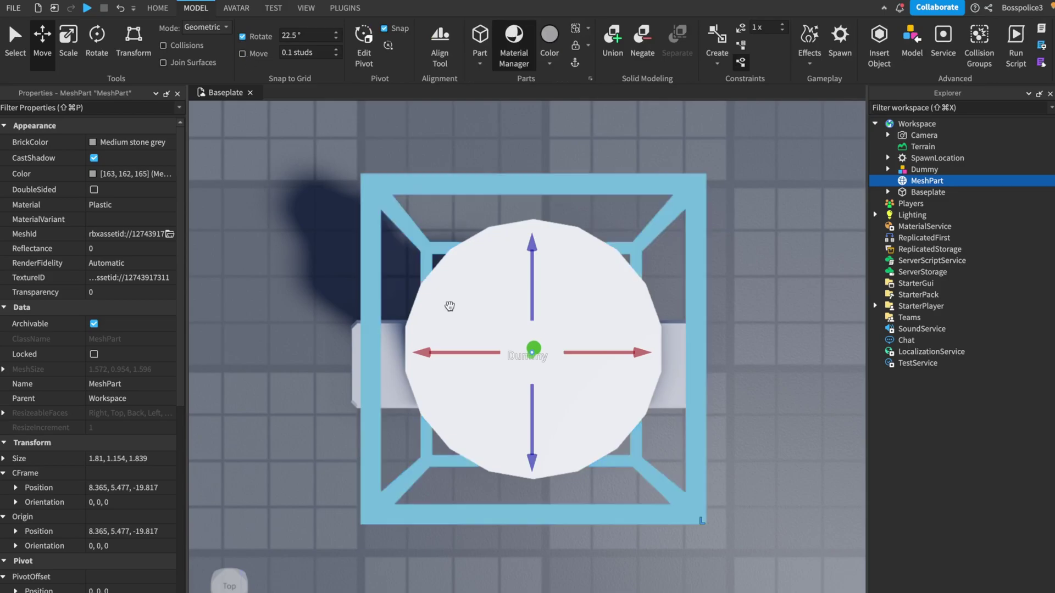
{"action": "left_click_drag", "start_coordinate": [449, 352], "coordinate": [452, 357]}
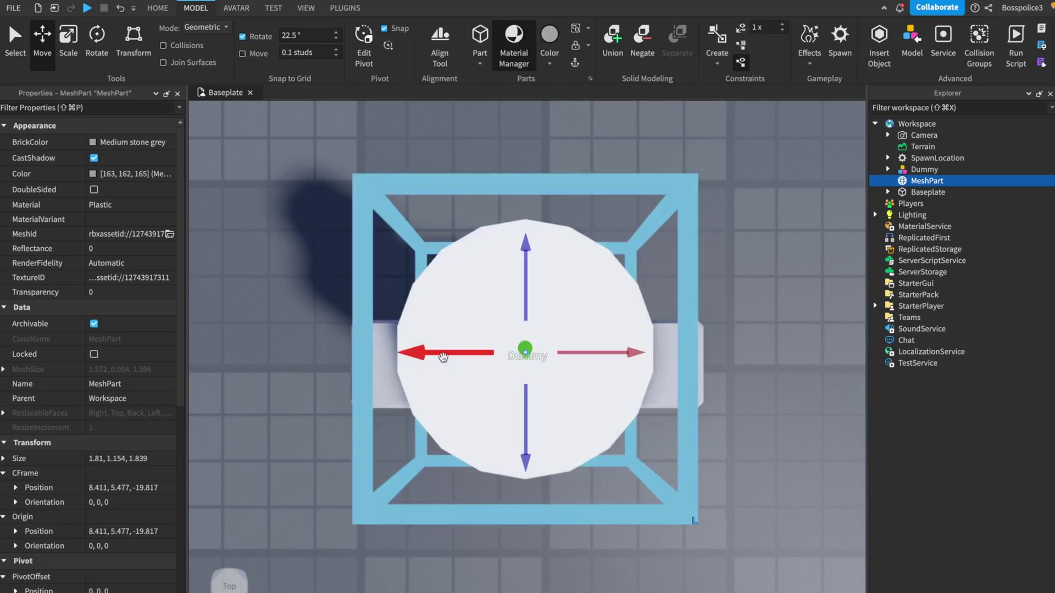
{"action": "left_click_drag", "start_coordinate": [525, 406], "coordinate": [526, 417]}
{"action": "right_click_drag", "start_coordinate": [526, 418], "coordinate": [542, 401]}
{"action": "scroll", "coordinate": [541, 403], "scroll_direction": "up", "scroll_amount": 5}
{"action": "scroll", "coordinate": [542, 401], "scroll_direction": "down", "scroll_amount": 4}
{"action": "left_click", "coordinate": [626, 337]}
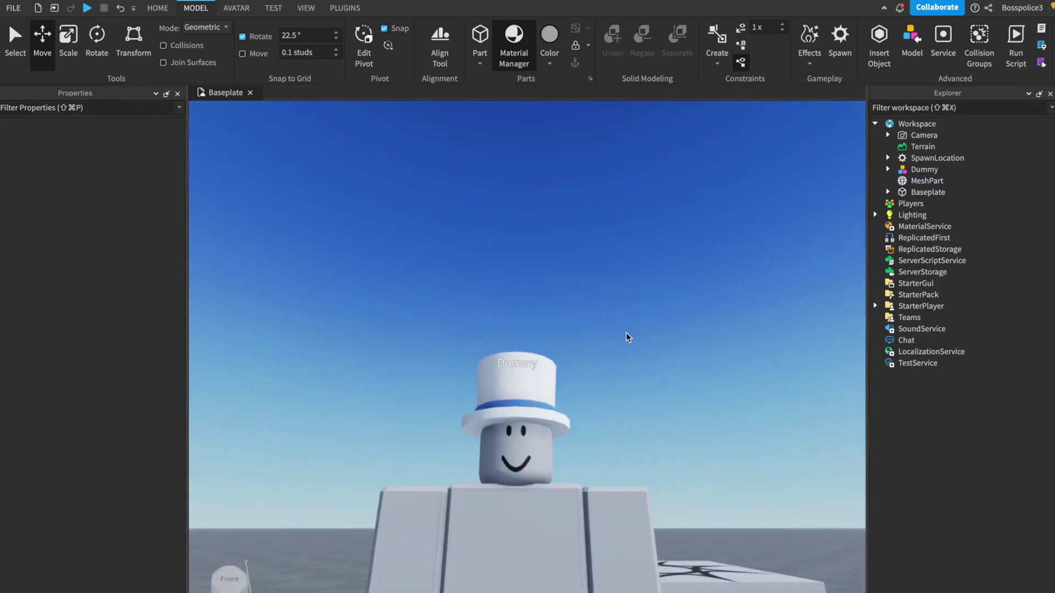
- Examine how the hat fits on the dummy's head from the front and from above, near and far
{"action": "scroll", "coordinate": [626, 334], "scroll_direction": "up", "scroll_amount": 2}
{"action": "right_click_drag", "start_coordinate": [626, 337], "coordinate": [625, 336]}
{"action": "scroll", "coordinate": [626, 337], "scroll_direction": "down", "scroll_amount": 4}
{"action": "scroll", "coordinate": [625, 336], "scroll_direction": "up", "scroll_amount": 3}
{"action": "key", "text": "s"}
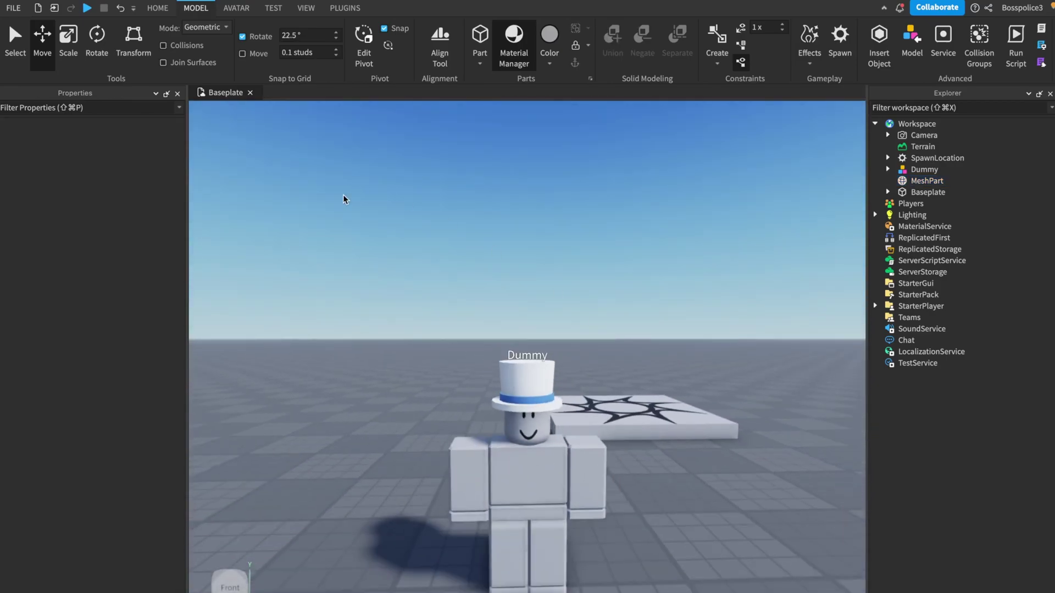
{"action": "key", "text": "w"}
{"action": "key", "text": "s"}
{"action": "scroll", "coordinate": [471, 252], "scroll_direction": "up", "scroll_amount": 5}
{"action": "right_click_drag", "start_coordinate": [457, 241], "coordinate": [455, 266]}
{"action": "scroll", "coordinate": [454, 266], "scroll_direction": "down", "scroll_amount": 4}
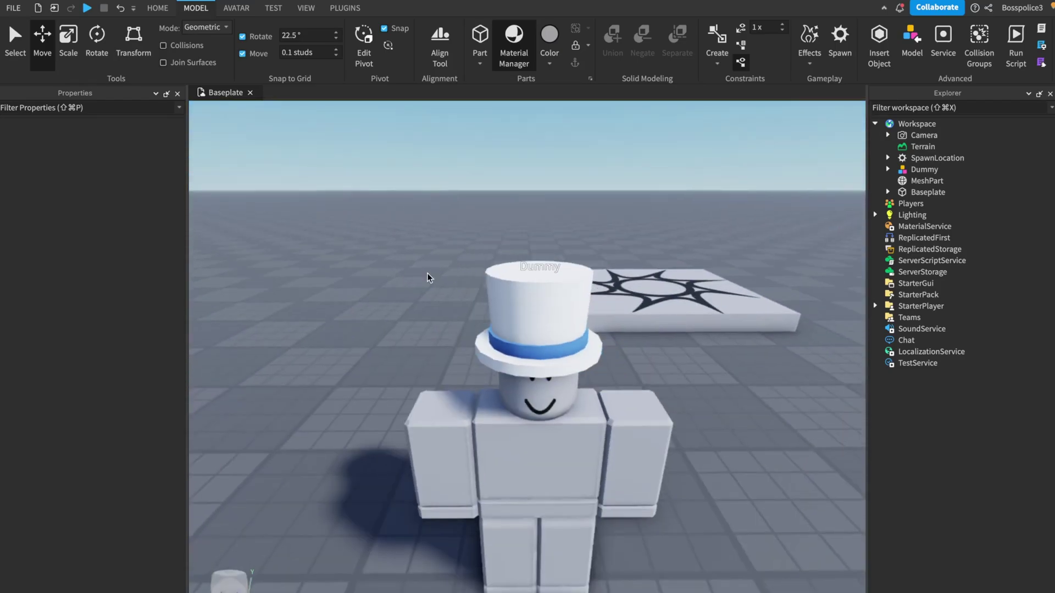